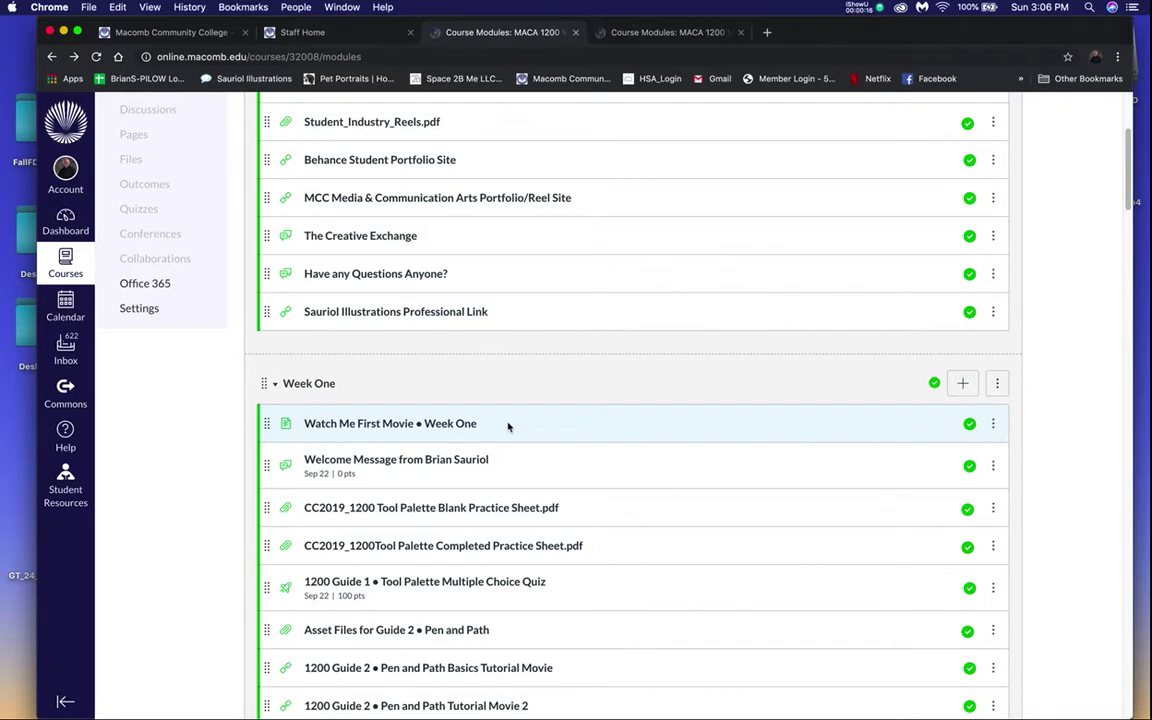
Step: Examine the course's Modules page, covering General Course Information and the Week One to Week Three items
scroll(508, 426, down, 15)
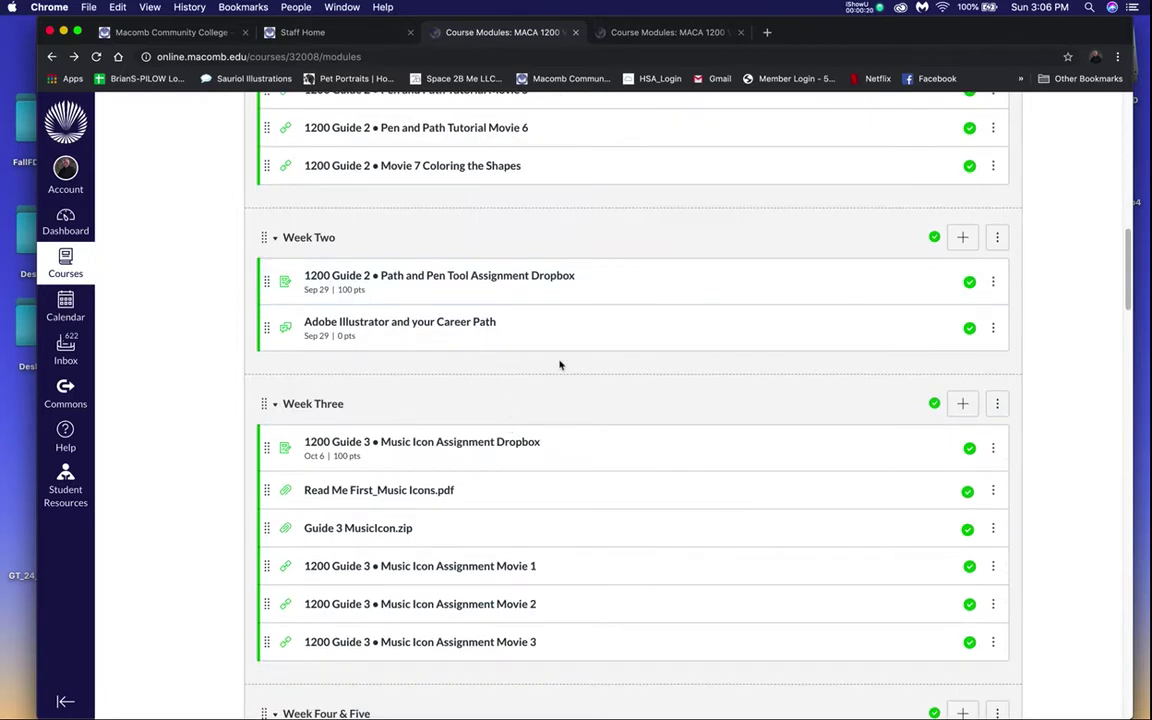
scroll(560, 365, up, 10)
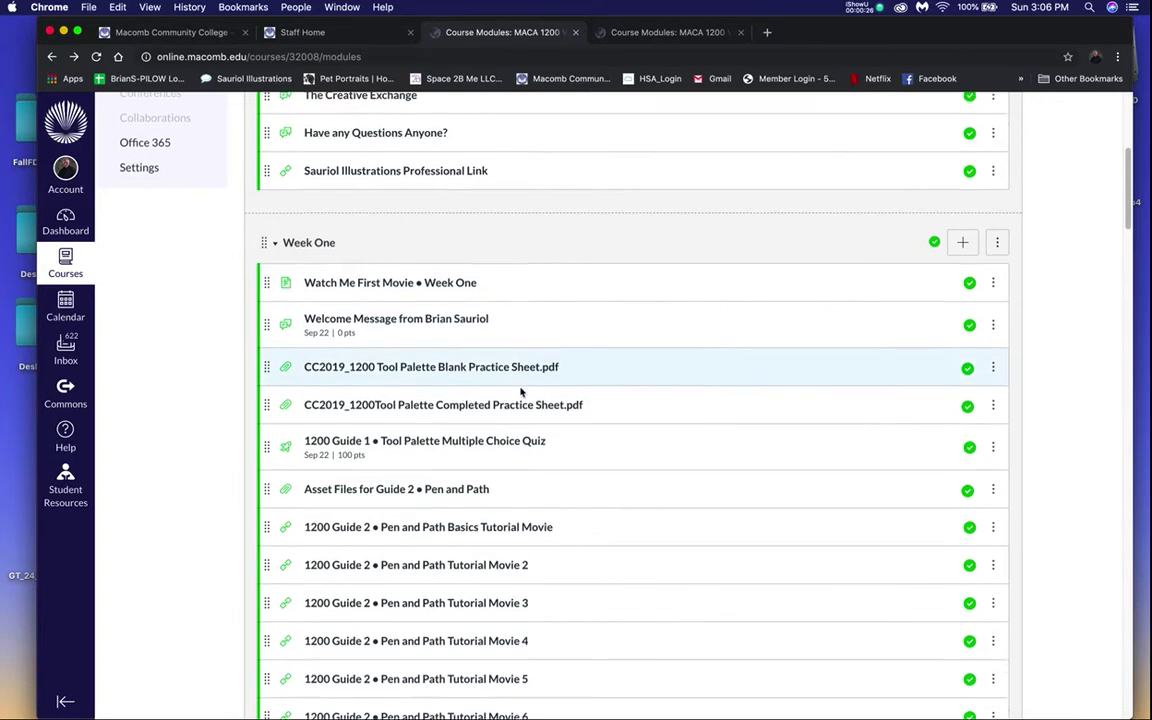
scroll(521, 370, down, 1)
scroll(521, 392, down, 1)
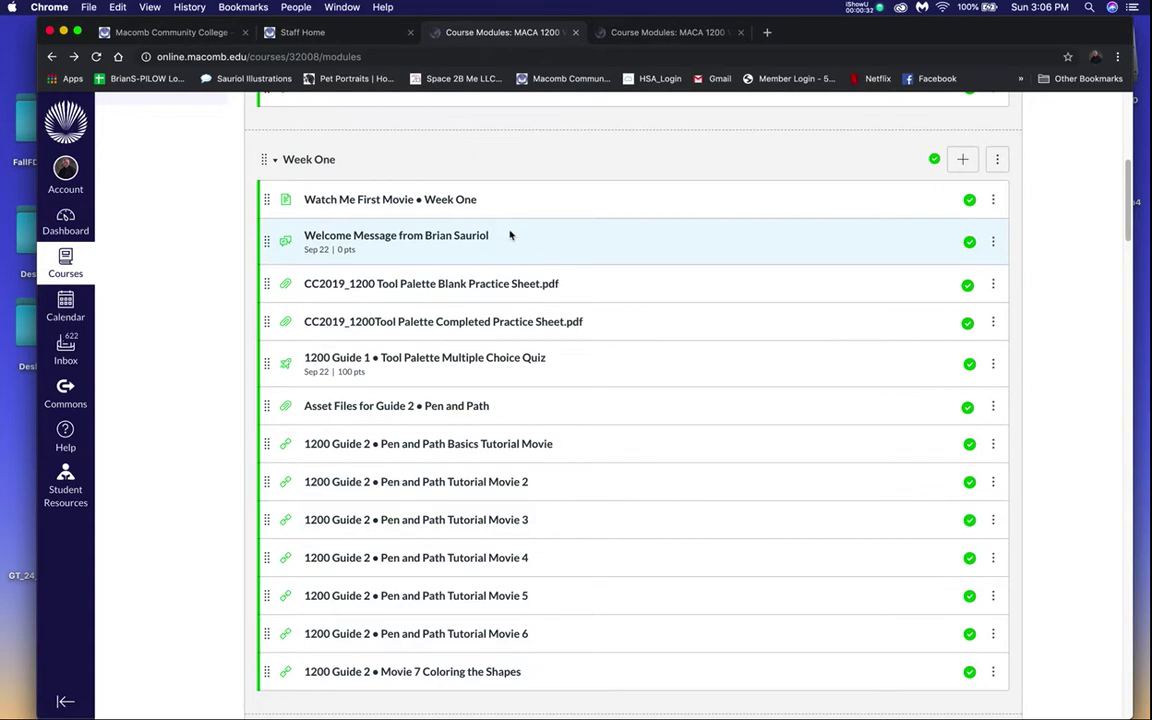
scroll(510, 235, up, 1)
scroll(510, 235, up, 1)
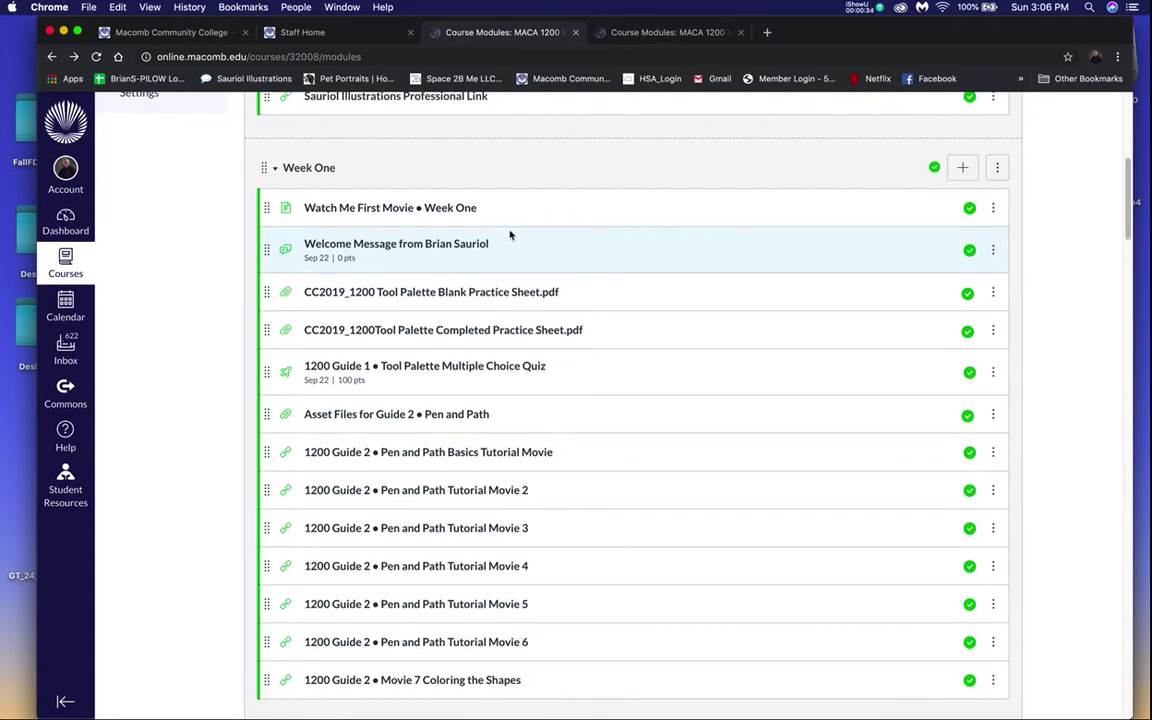
scroll(510, 235, up, 1)
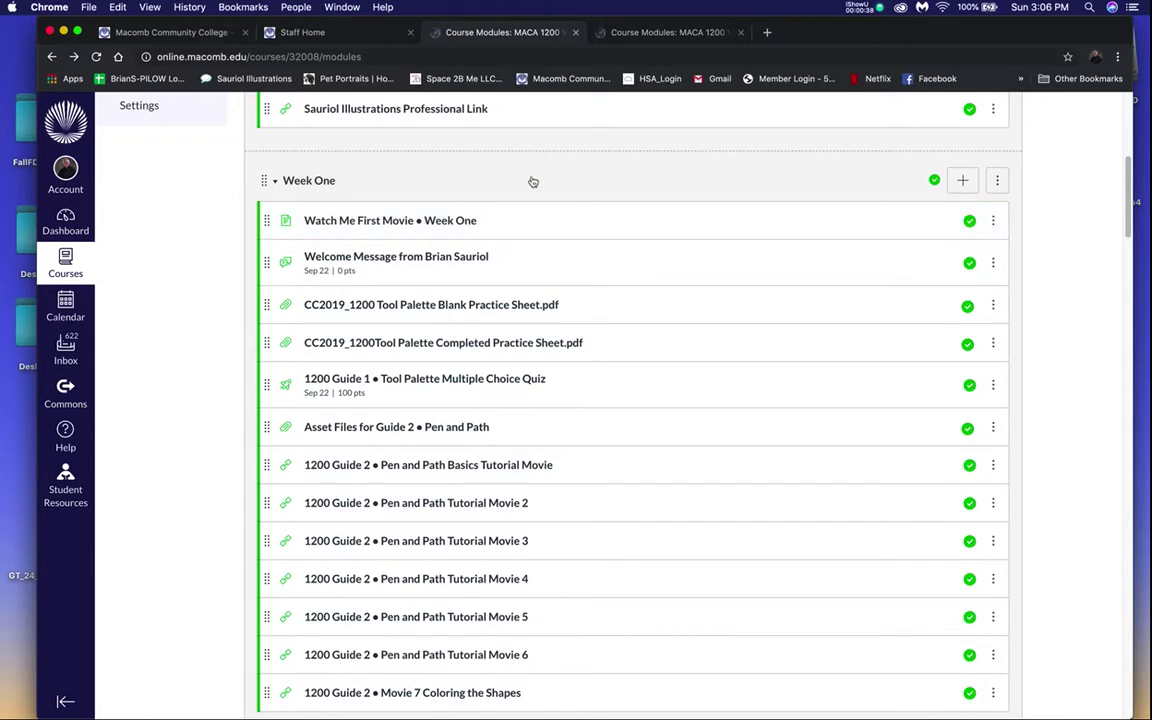
scroll(206, 193, up, 5)
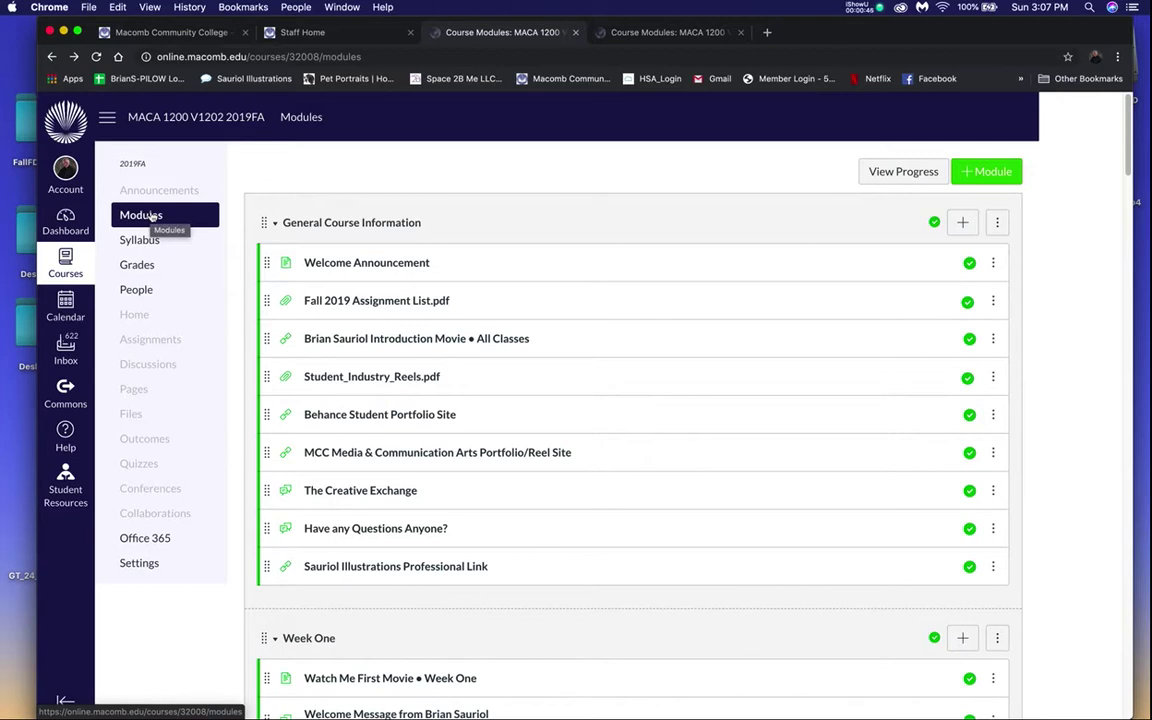
scroll(411, 321, down, 4)
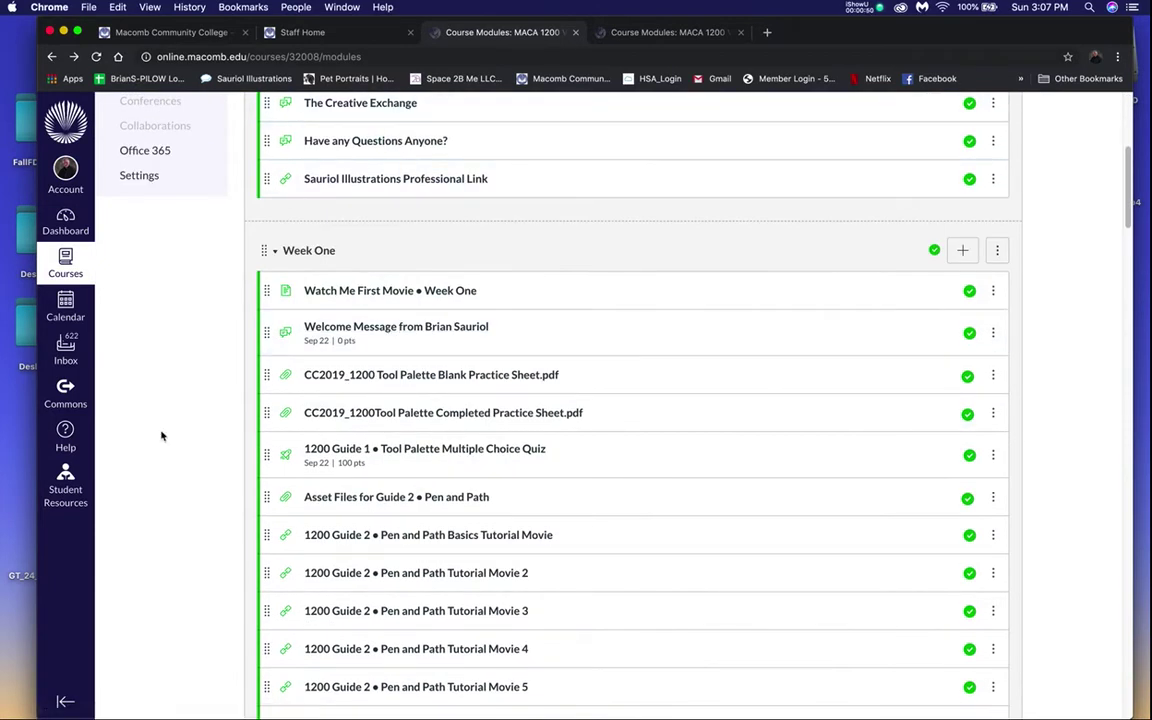
scroll(360, 239, down, 1)
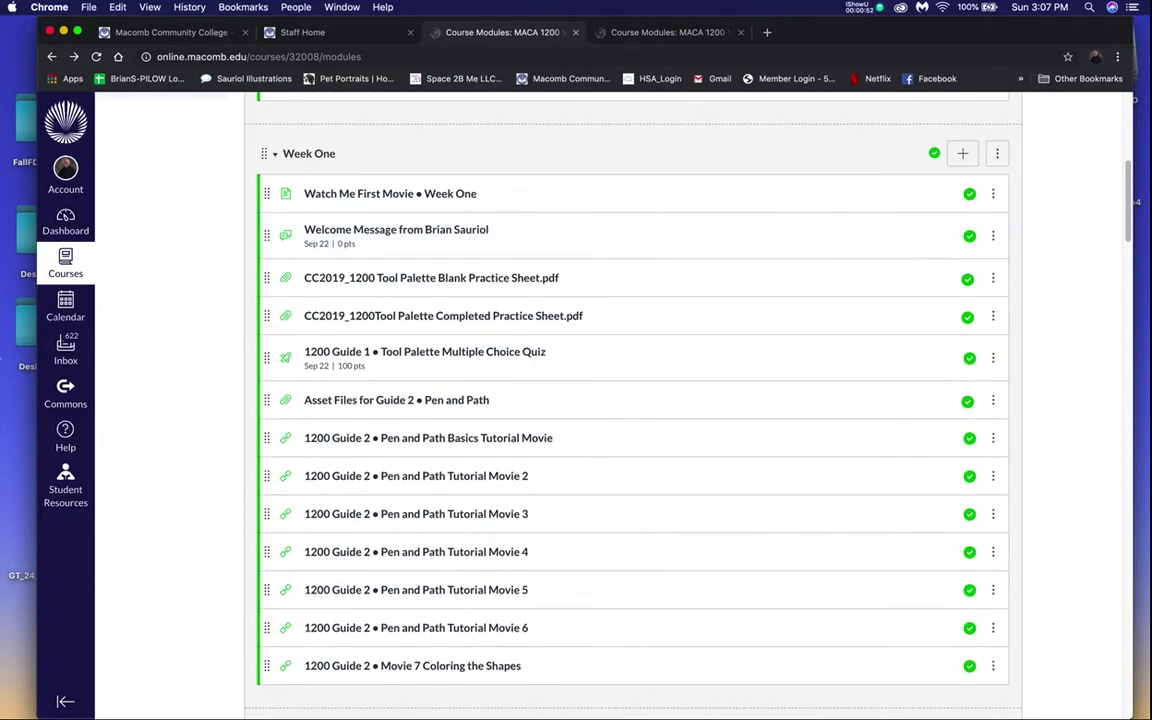
Step: Switch to Adobe Acrobat and bring up an enlarged view of the Weekly Course Outline on page 6 of MACA1200FDH_Online_Fall2019.pdf
mouse_move(5, 341)
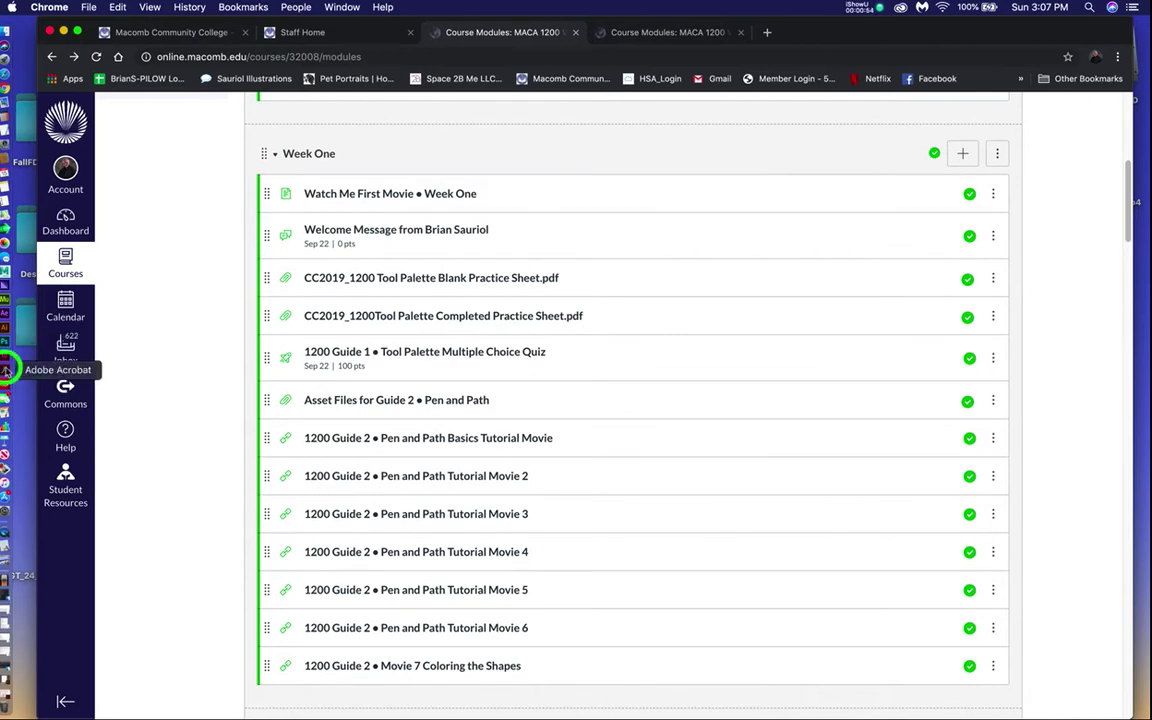
click(5, 367)
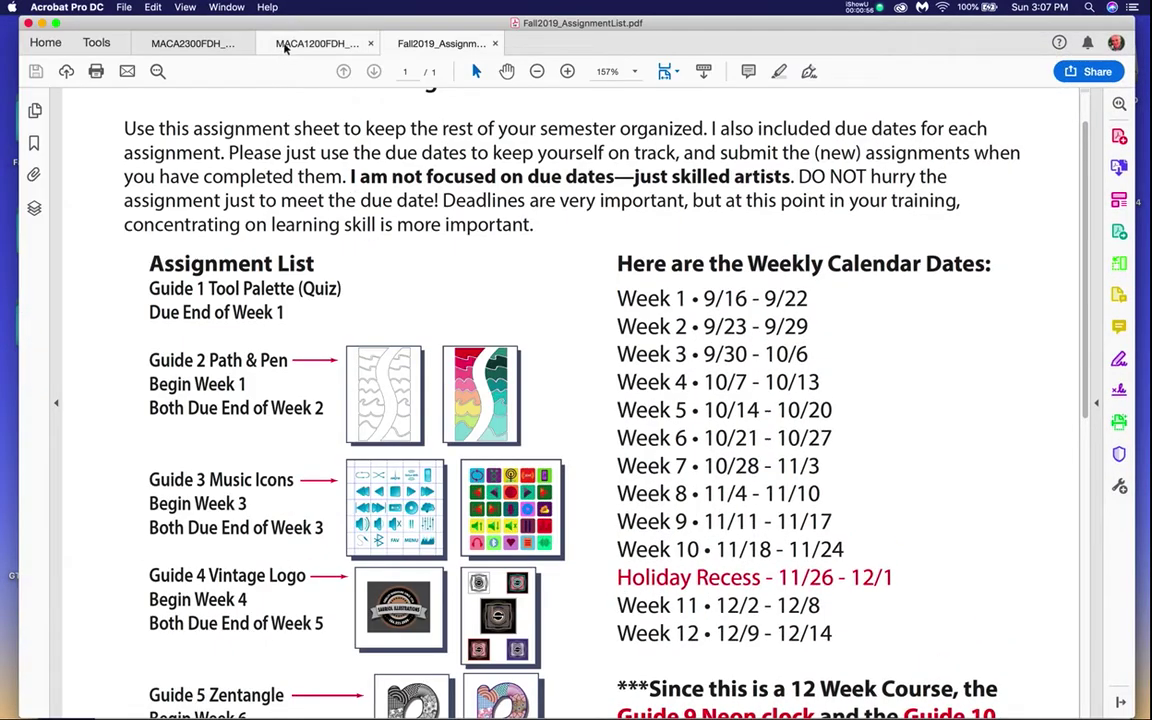
click(287, 44)
scroll(478, 427, down, 20)
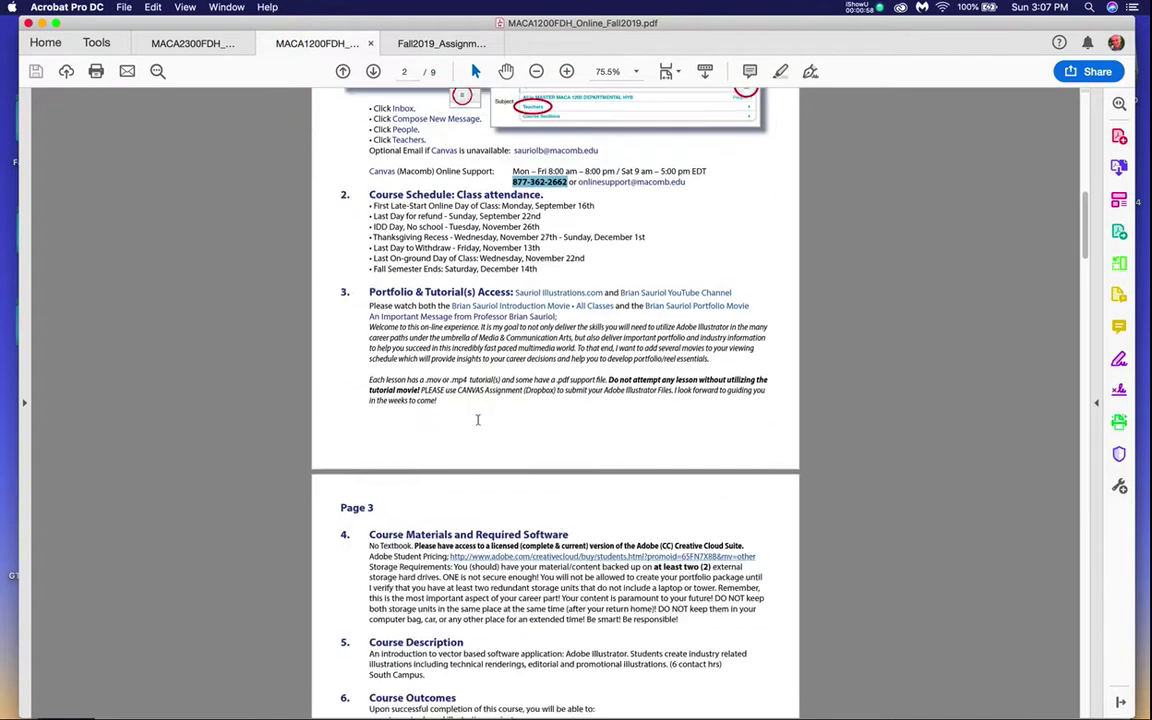
scroll(478, 415, down, 20)
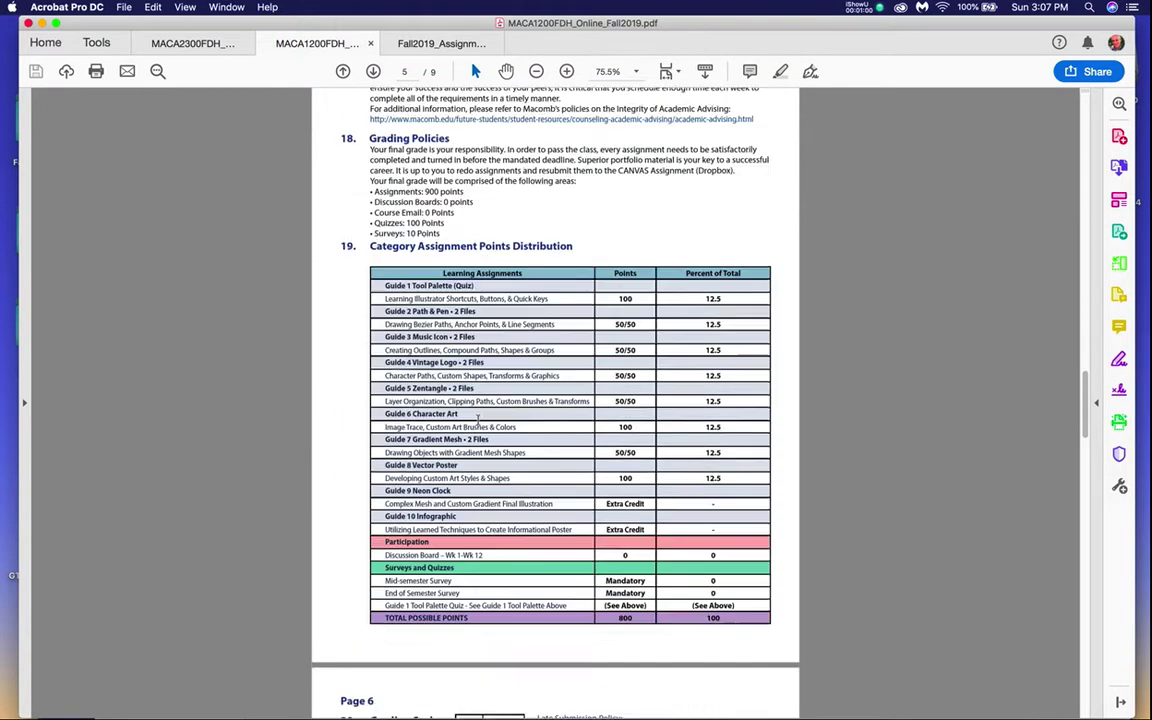
scroll(480, 420, down, 5)
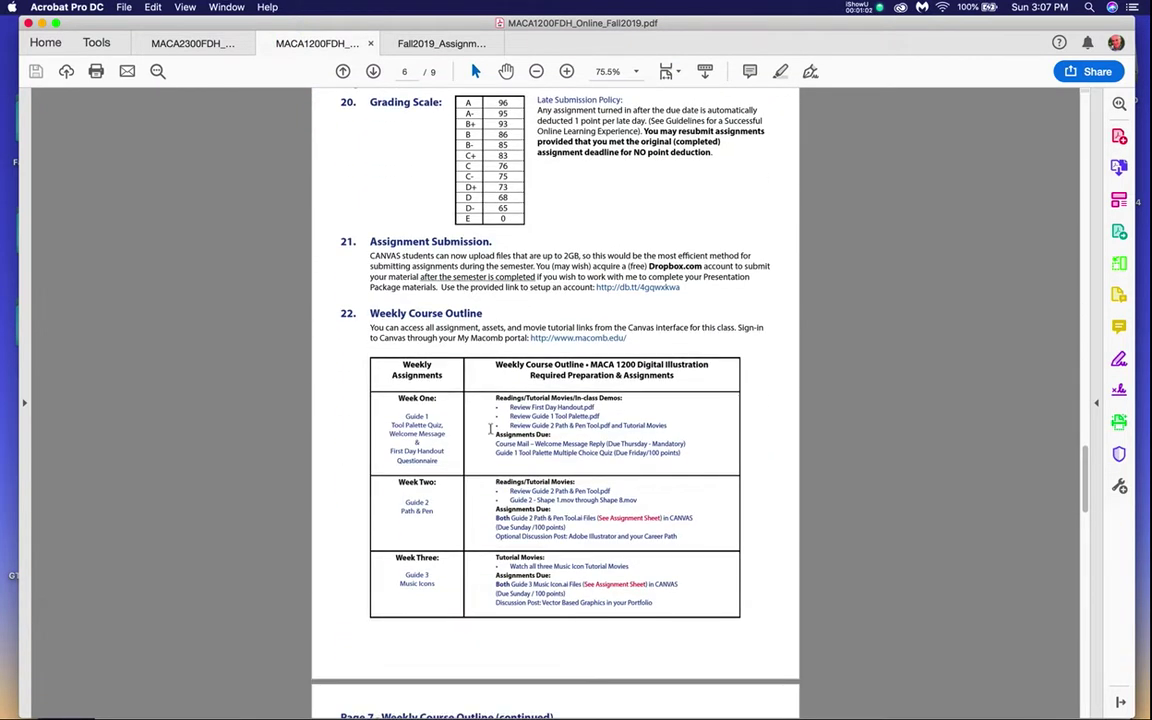
scroll(512, 426, up, 5)
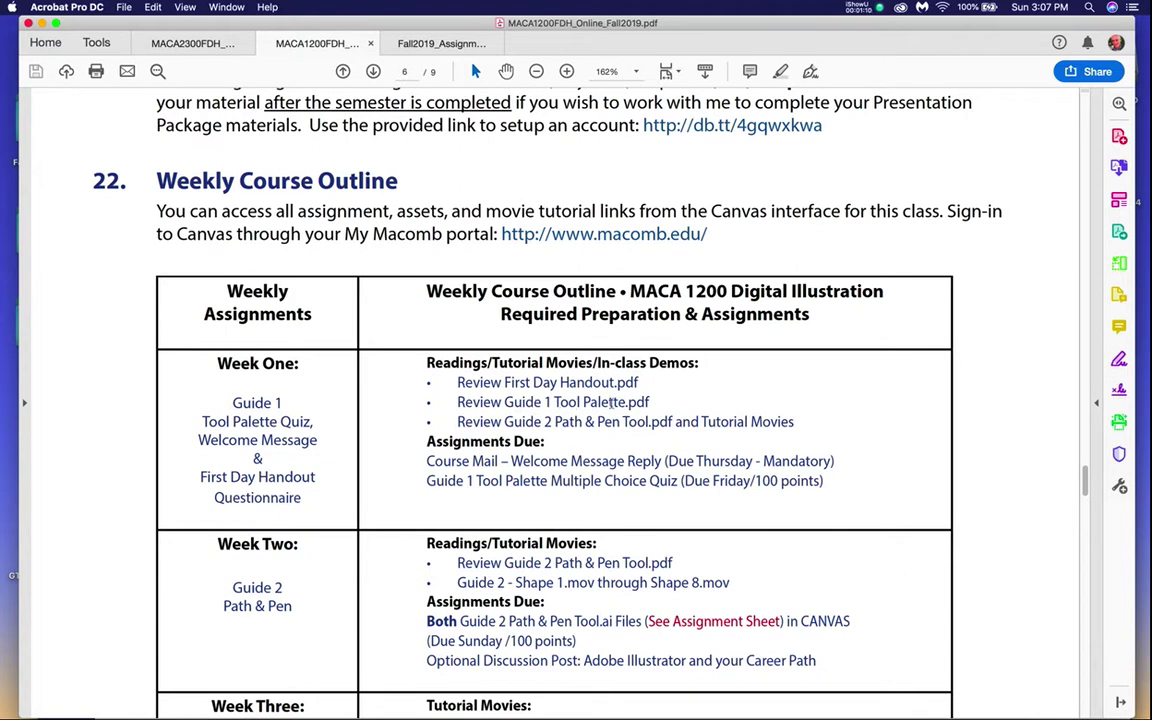
Step: Select in turn Week One's Guide 1 and Guide 2 review lines, the Welcome Message Reply, and the Guide 1 Tool Palette quiz
drag(460, 402, 648, 403)
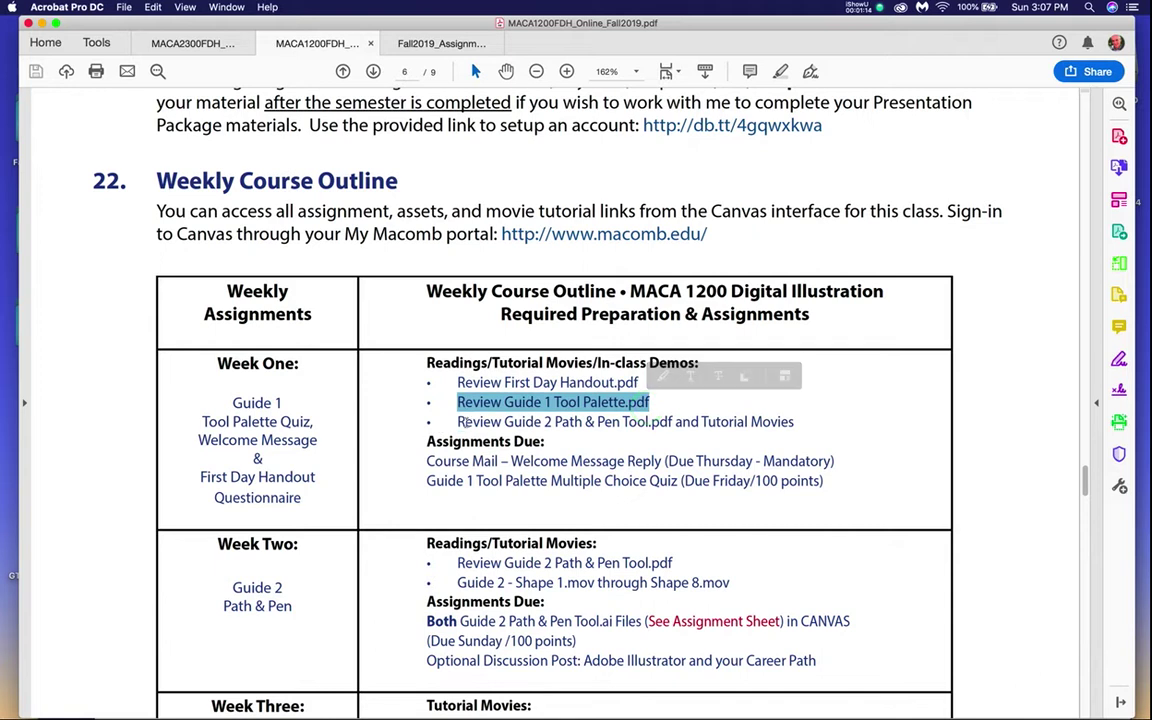
drag(459, 421, 785, 426)
scroll(495, 430, down, 2)
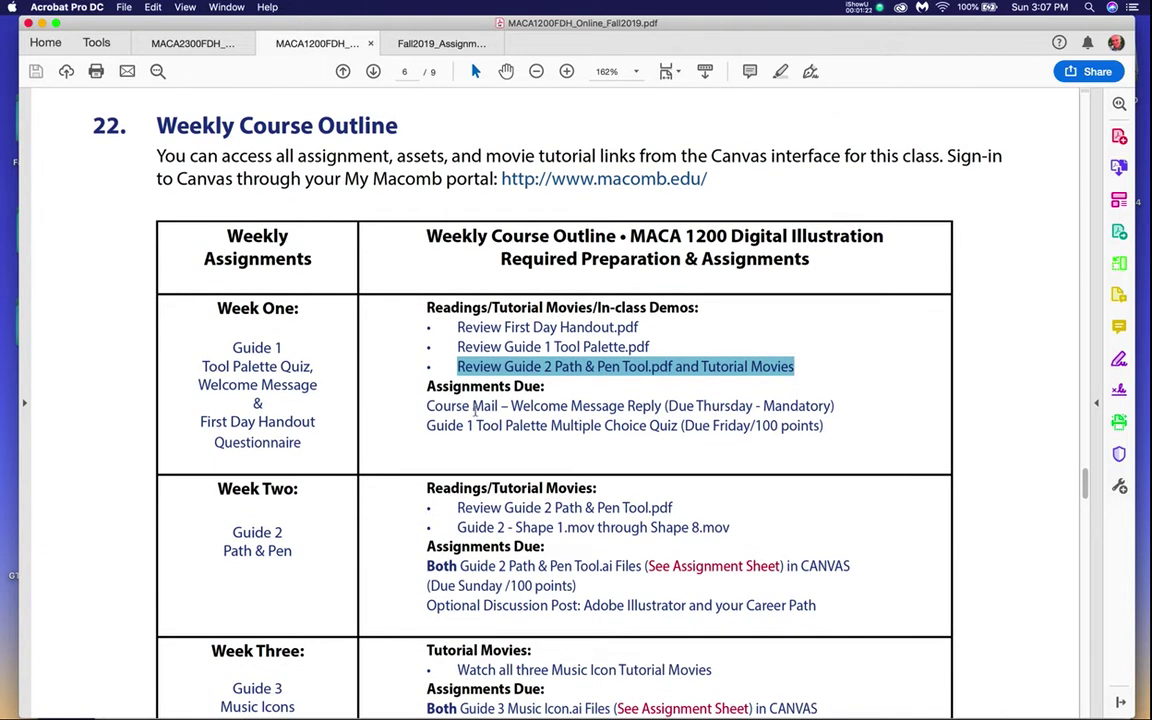
drag(510, 405, 660, 405)
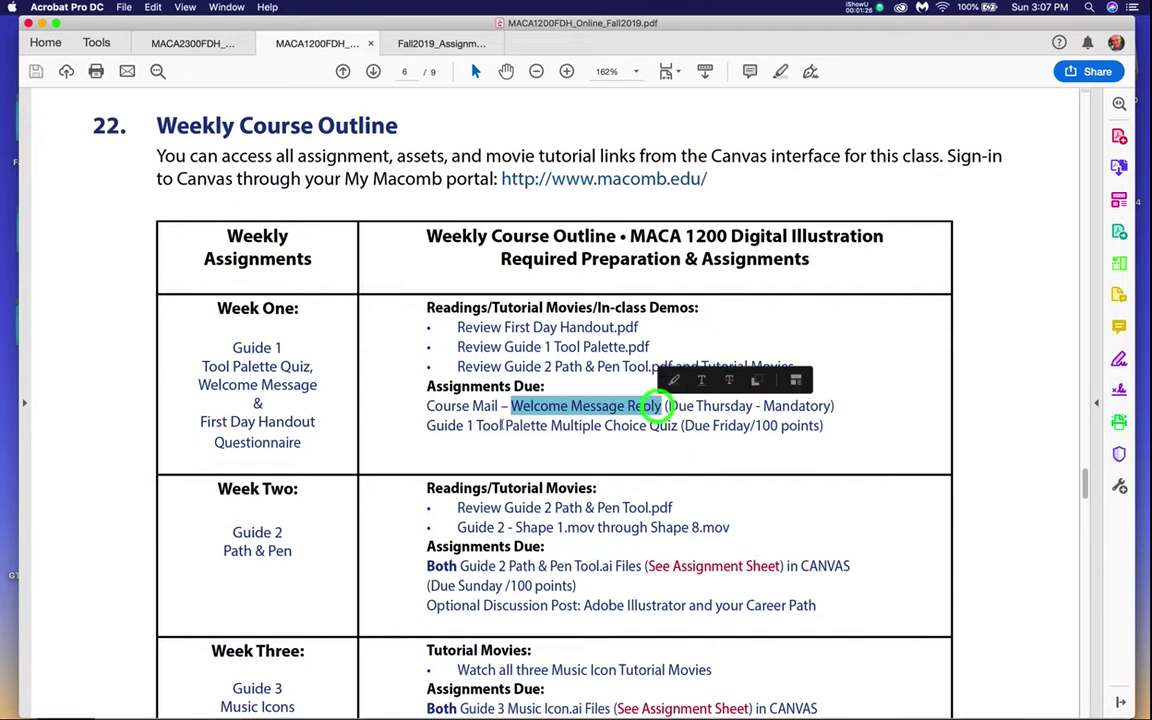
drag(447, 428, 661, 428)
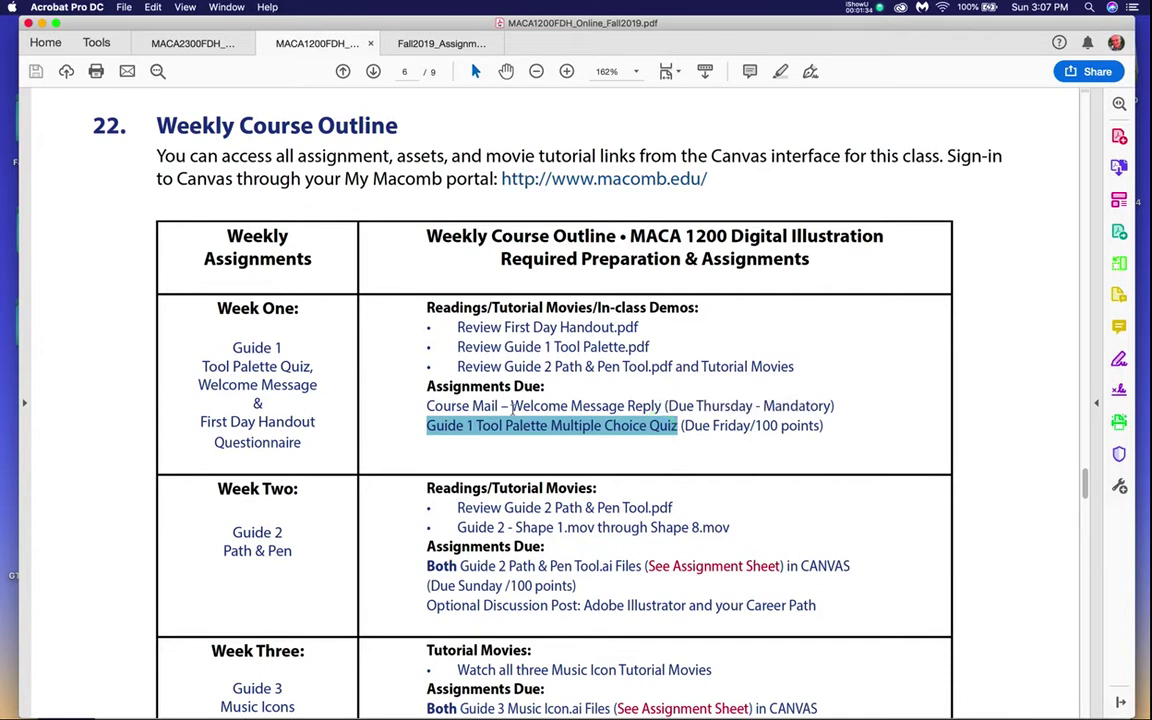
Step: Select the text "Guide 2 Path & Pen Tool.ai" among the Week Two assignments due
scroll(512, 408, down, 2)
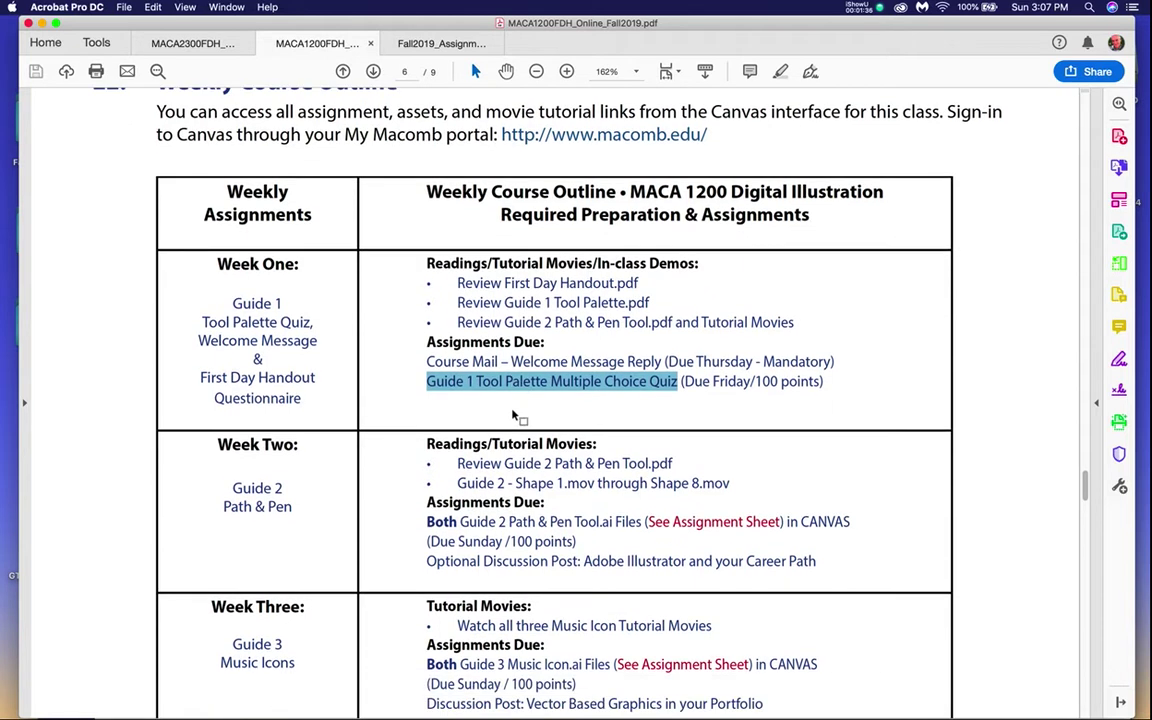
scroll(512, 410, down, 2)
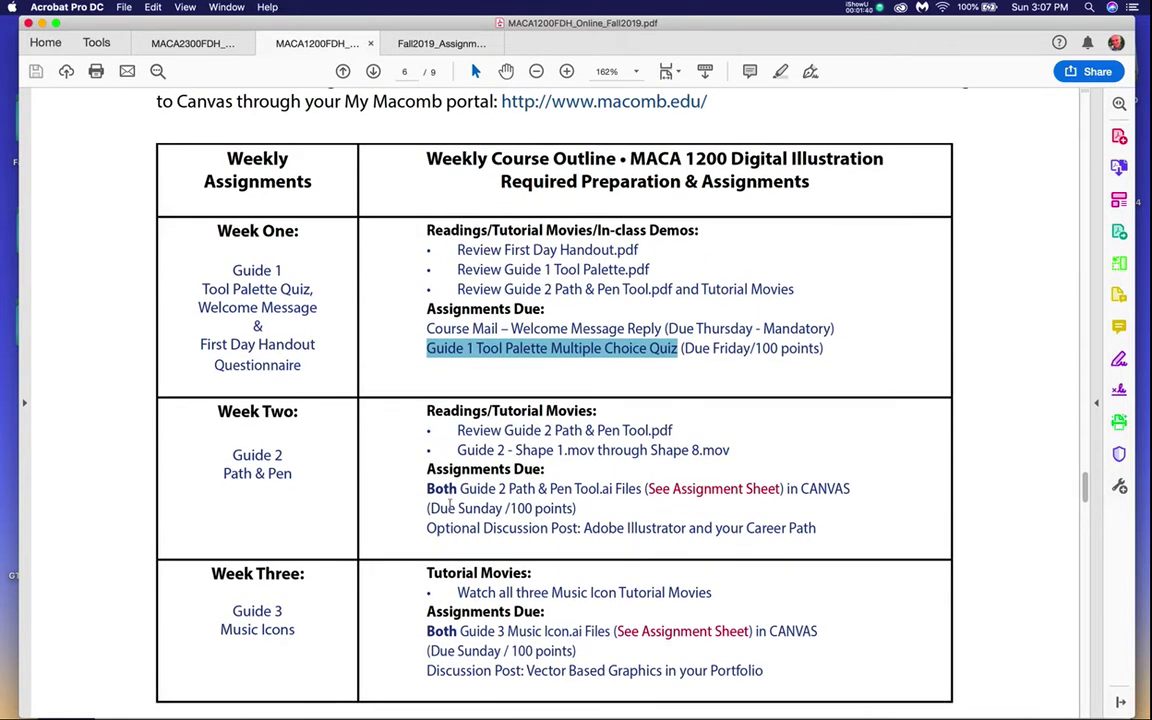
drag(459, 488, 612, 491)
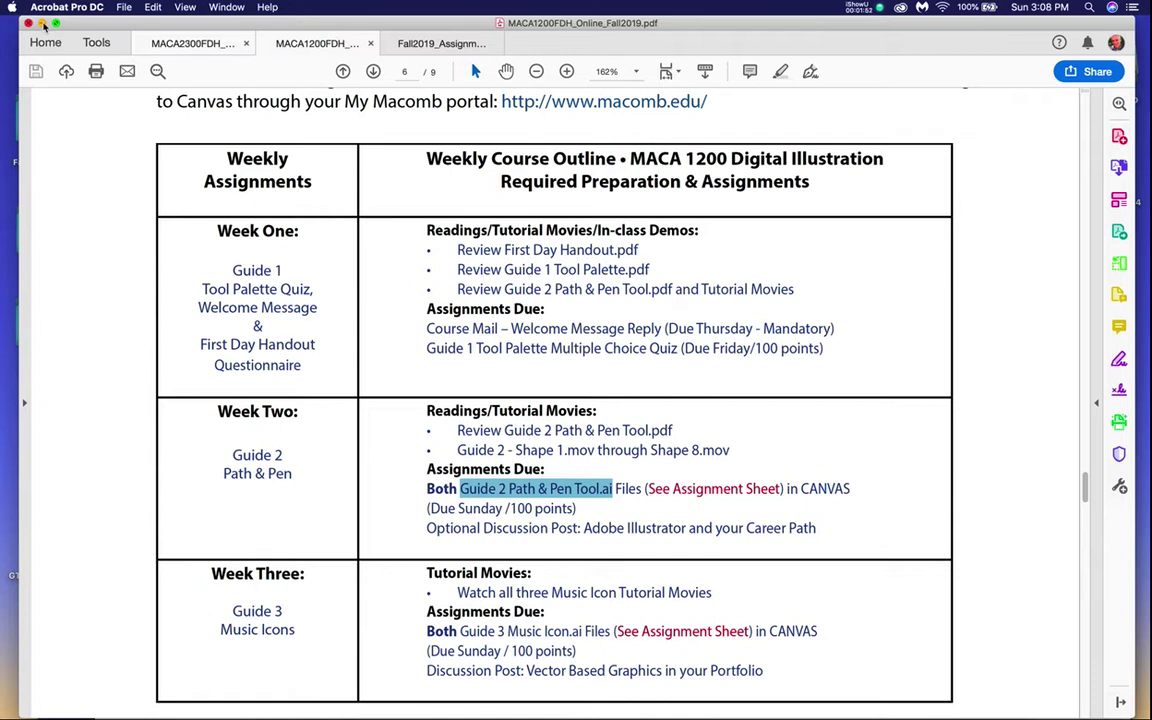
Step: Find the Fall Semester Dates list on page 8 and select the Week 2 date range, 9/23 - 9/29
drag(71, 26, 87, 25)
scroll(391, 455, down, 15)
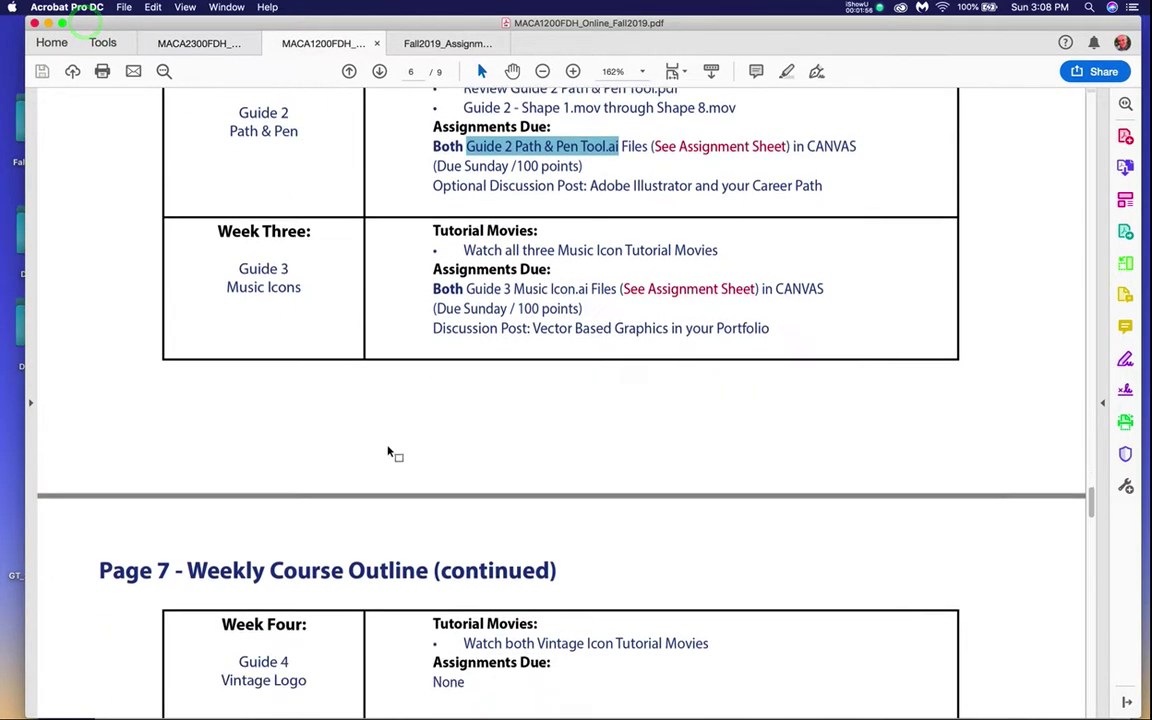
scroll(391, 455, down, 15)
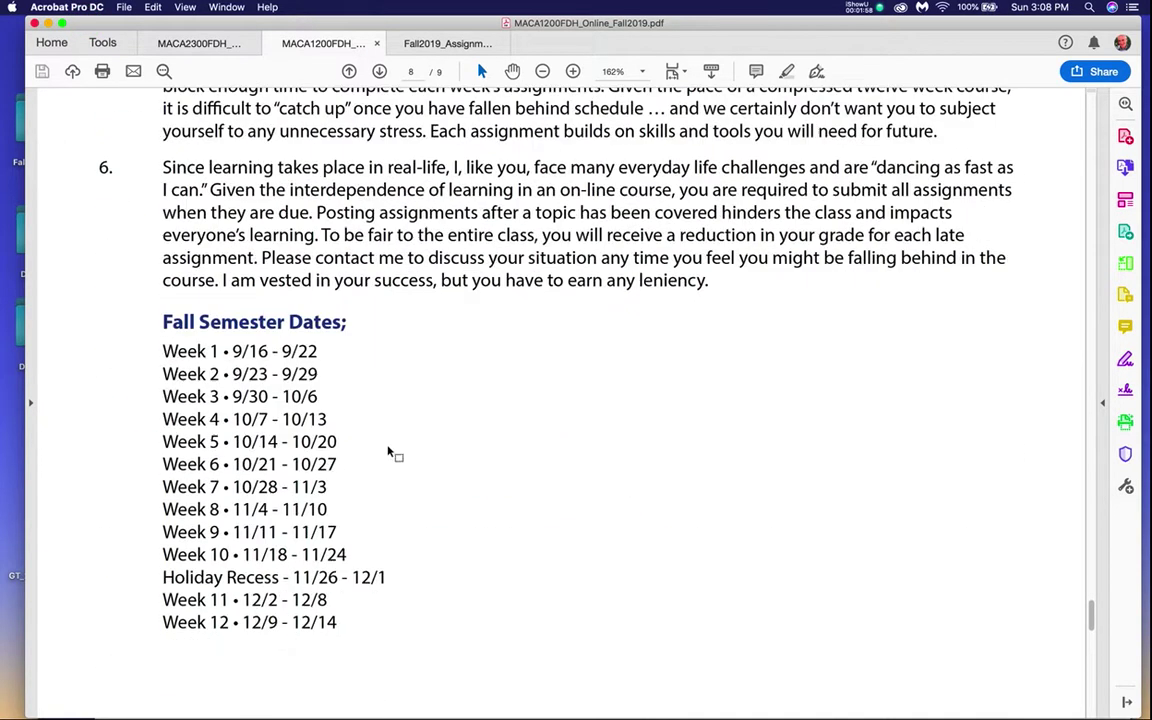
scroll(388, 453, up, 3)
drag(233, 352, 316, 353)
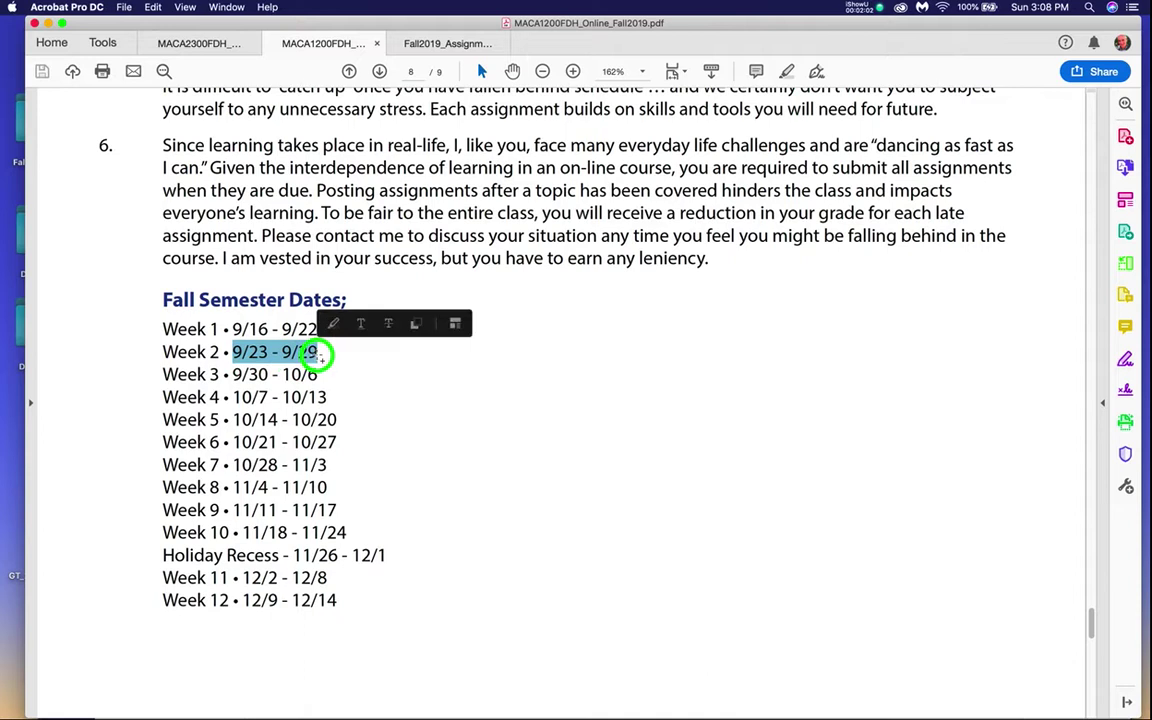
Step: Minimize the PDF window, return to the course modules in Chrome, and review the Week One and Week Two items
scroll(362, 310, up, 15)
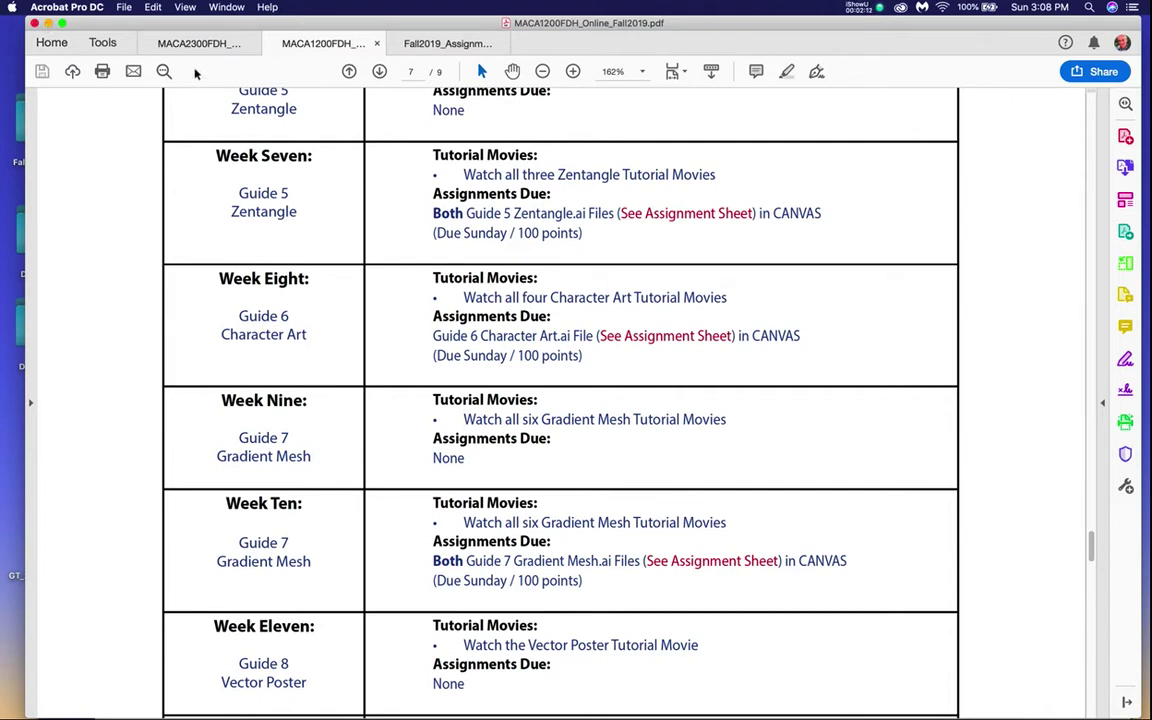
click(48, 23)
click(590, 153)
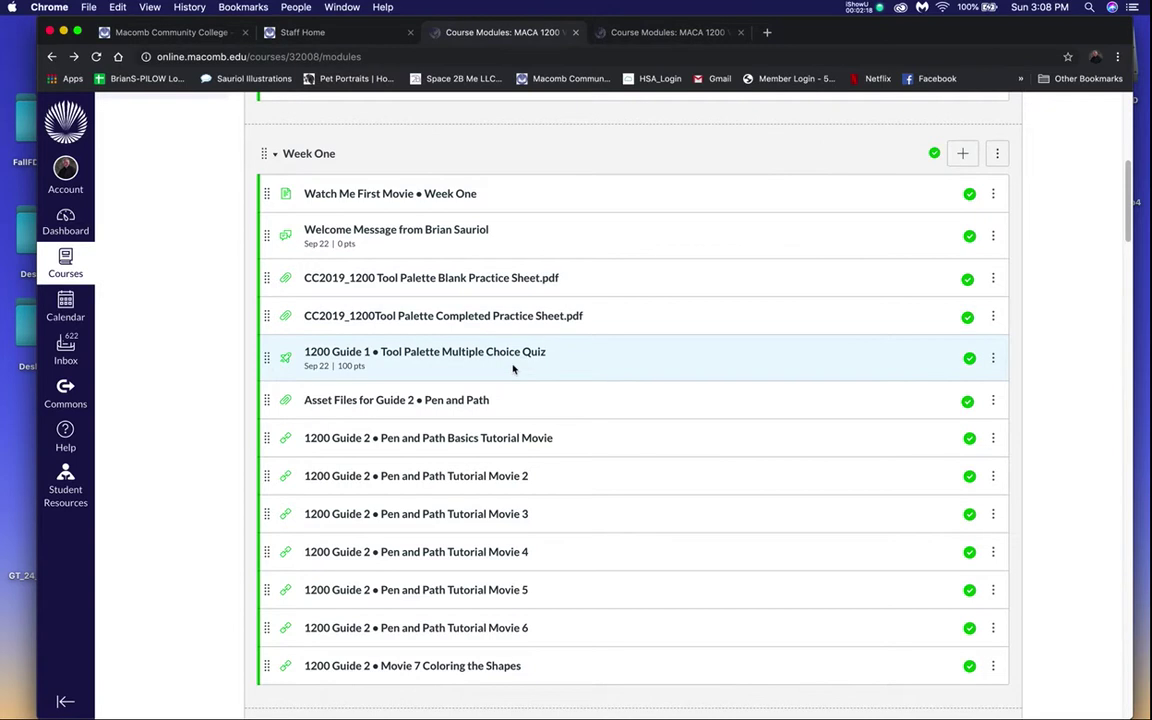
scroll(513, 369, down, 5)
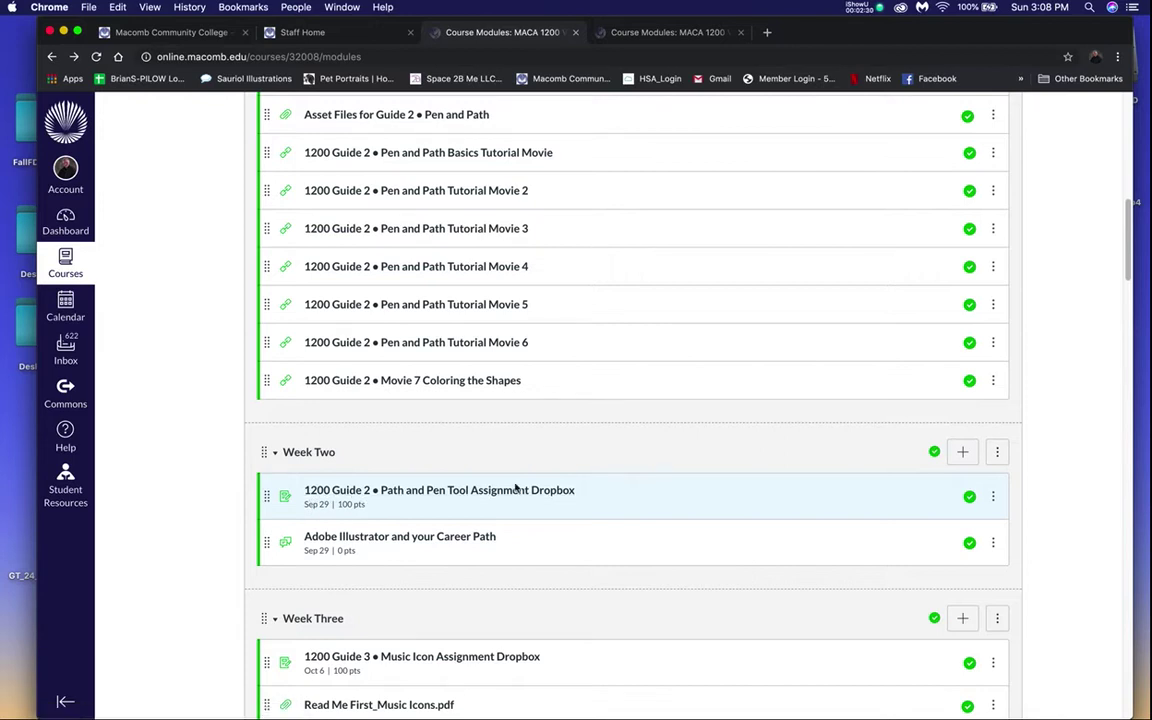
Step: Open the Week One welcome message discussion to read it, and return to the modules list
scroll(587, 427, up, 5)
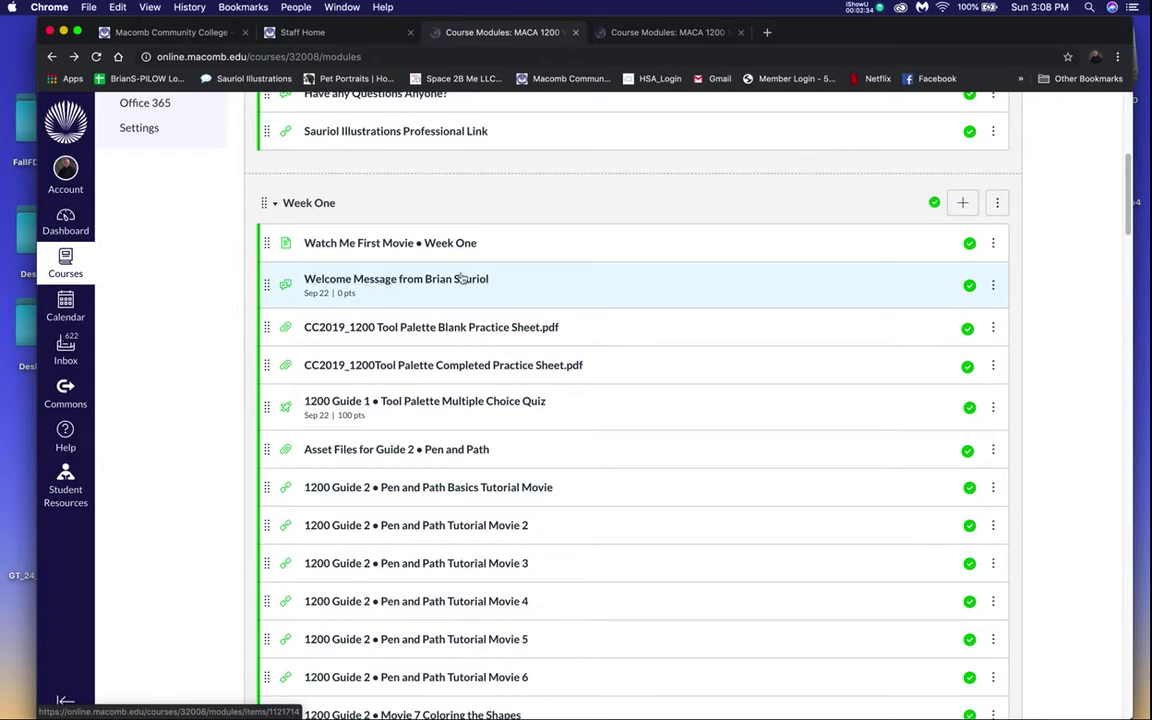
click(373, 284)
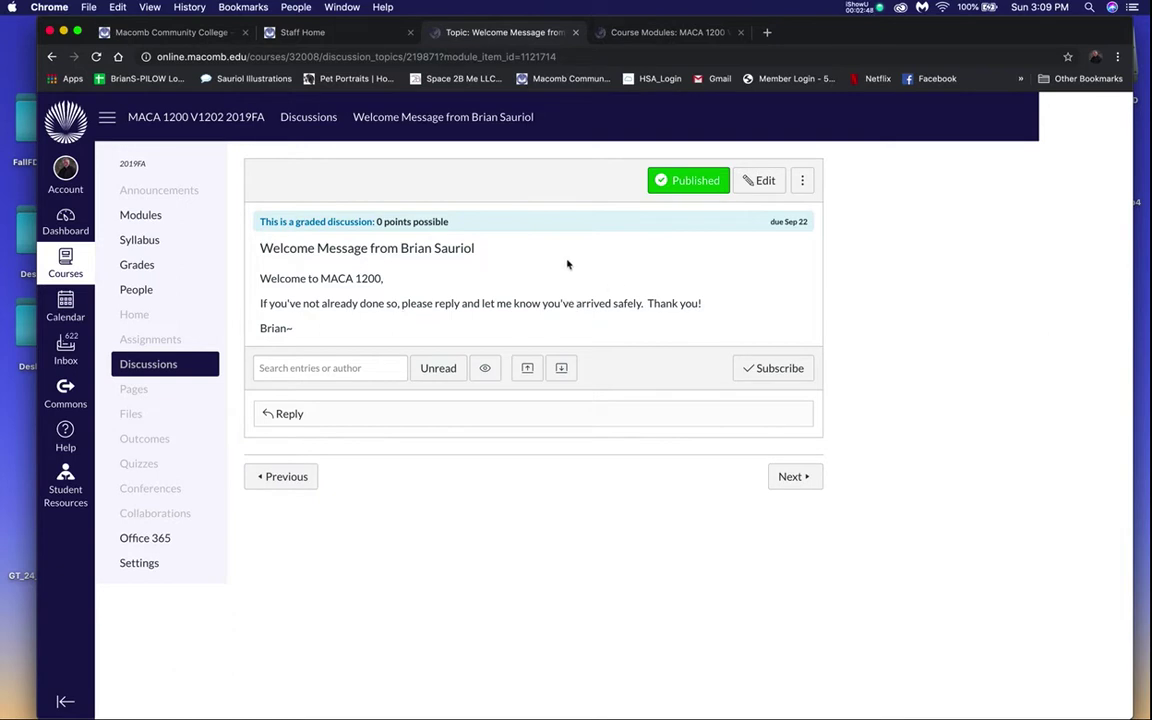
click(53, 58)
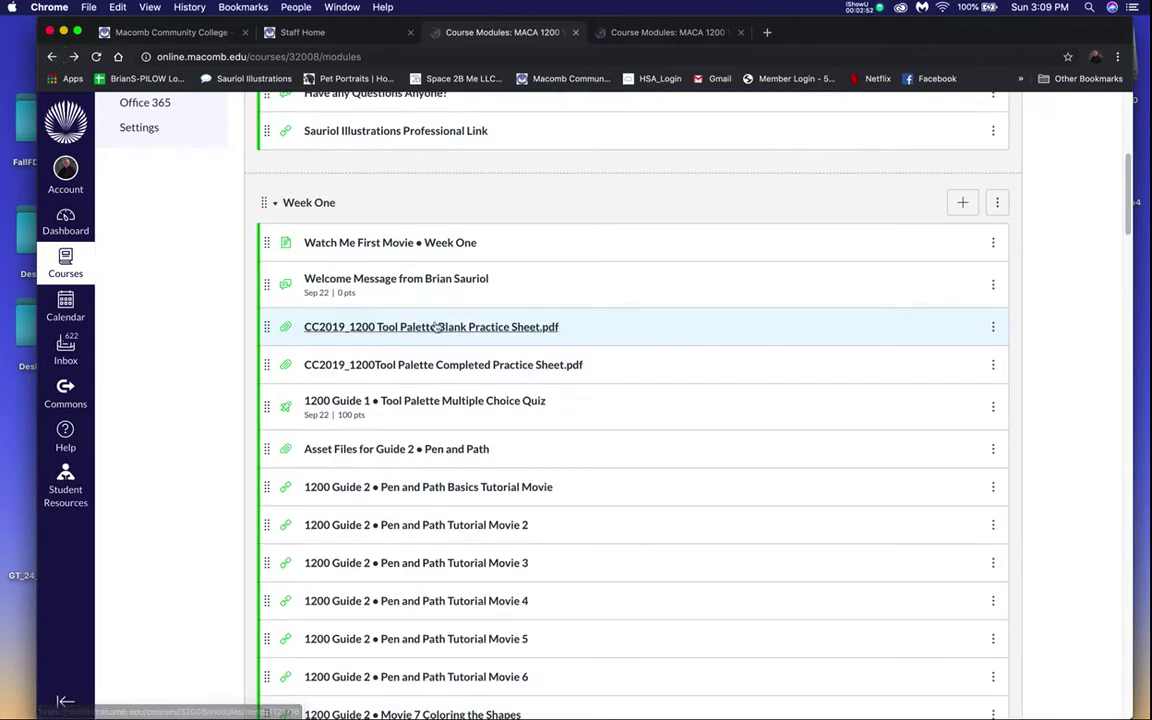
Step: Open the CC2019_1200 Tool Palette Blank Practice Sheet.pdf in Week One, look through its preview, and return to the modules list
scroll(553, 334, down, 1)
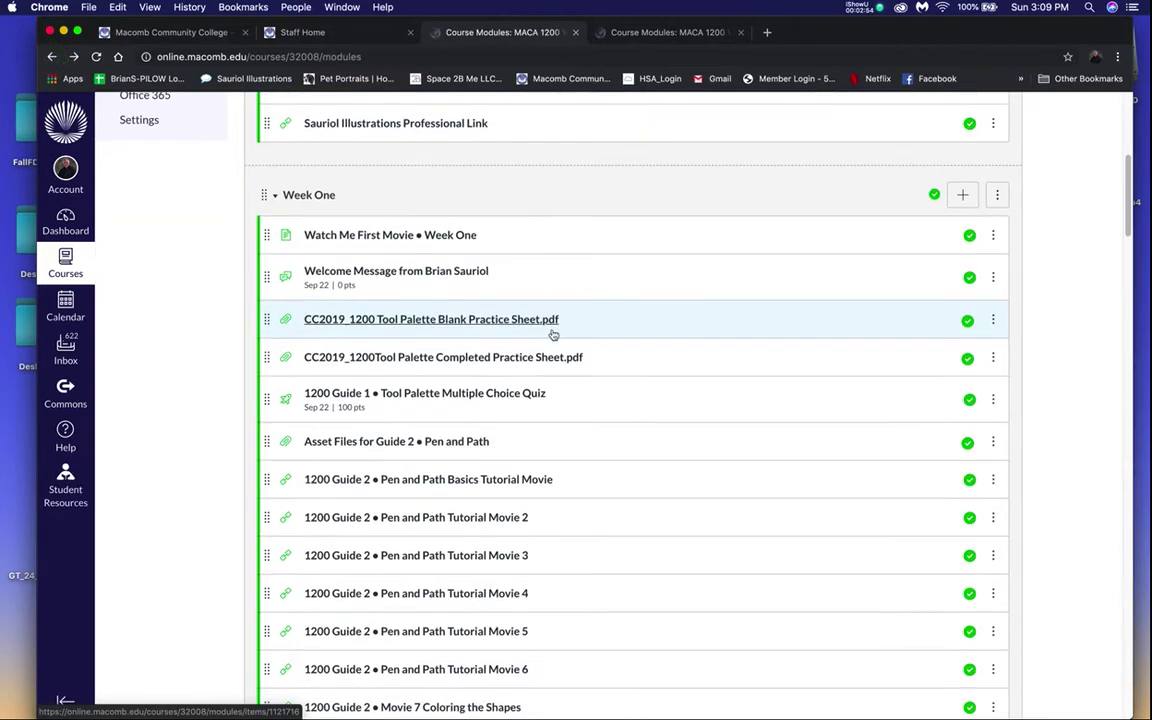
click(443, 303)
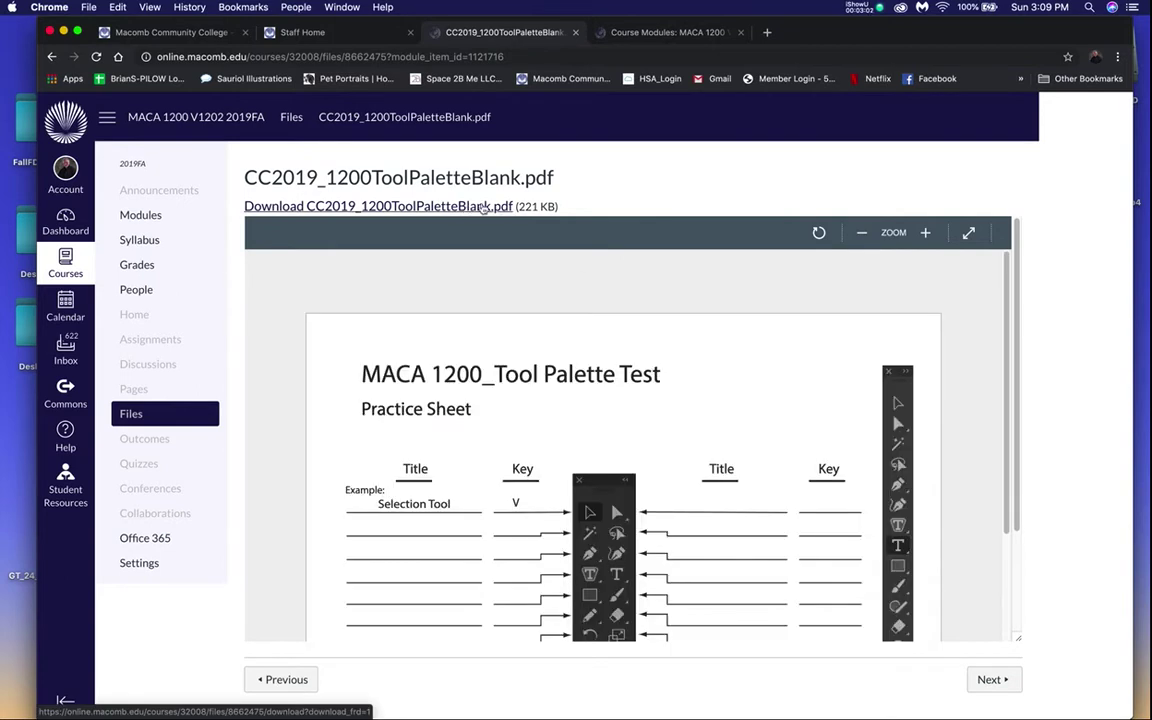
scroll(740, 445, down, 3)
scroll(740, 445, down, 5)
scroll(740, 445, down, 3)
scroll(740, 445, up, 10)
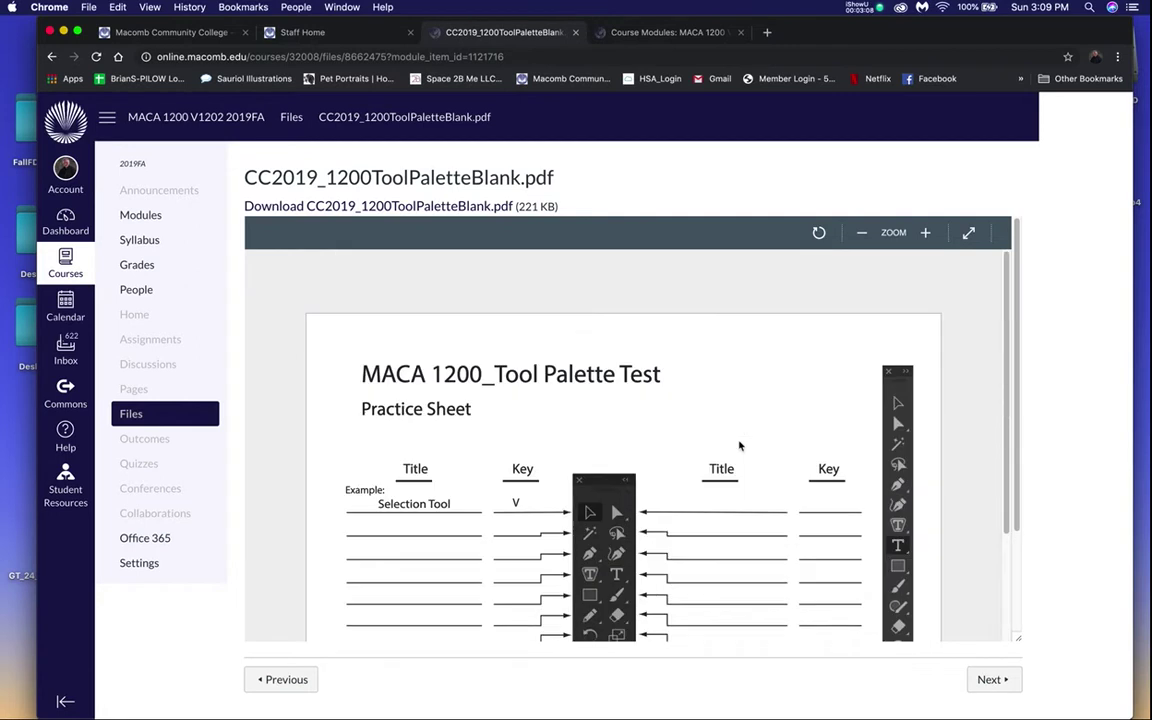
scroll(740, 445, down, 2)
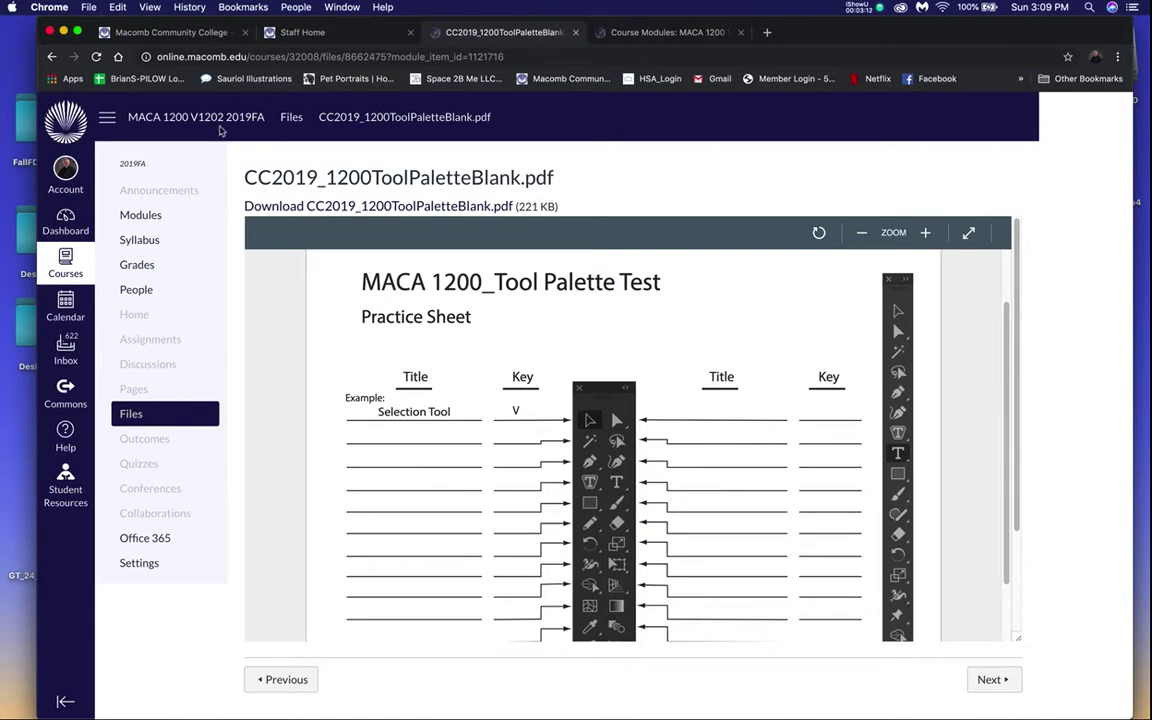
click(52, 57)
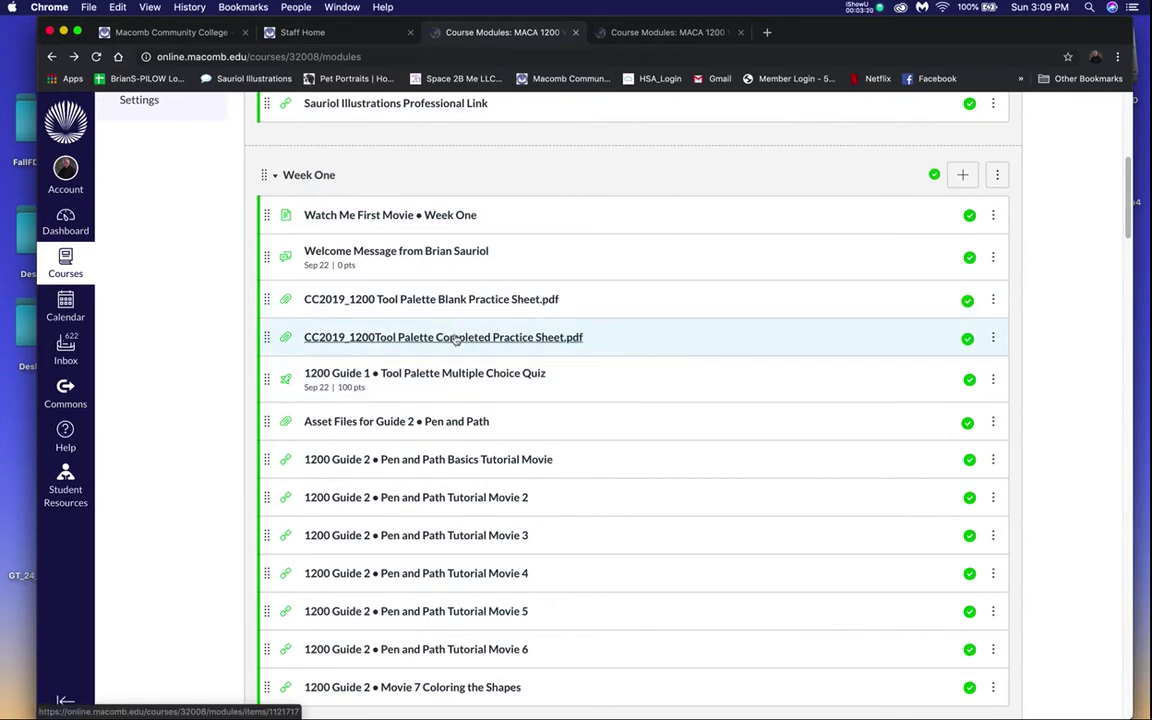
Step: Open the CC2019_1200Tool Palette Completed Practice Sheet.pdf in Week One and highlight the Selection Tool, Magic Wand and Direct-Selection entries
click(455, 339)
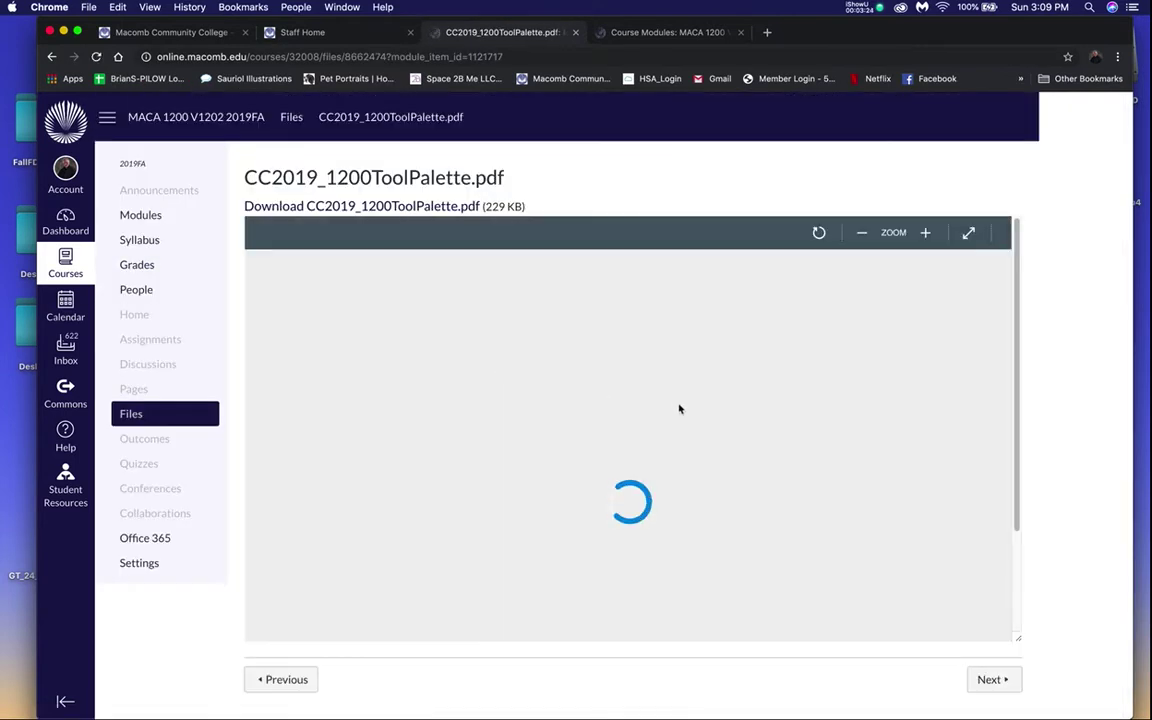
scroll(681, 416, down, 3)
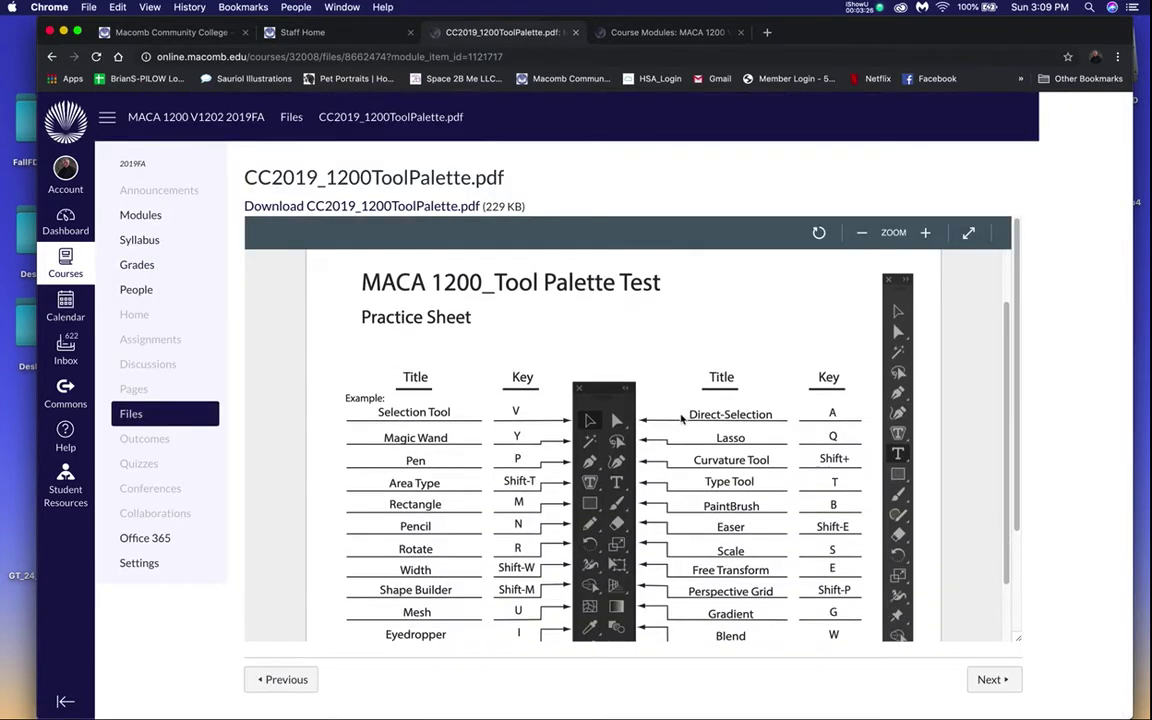
drag(380, 412, 450, 412)
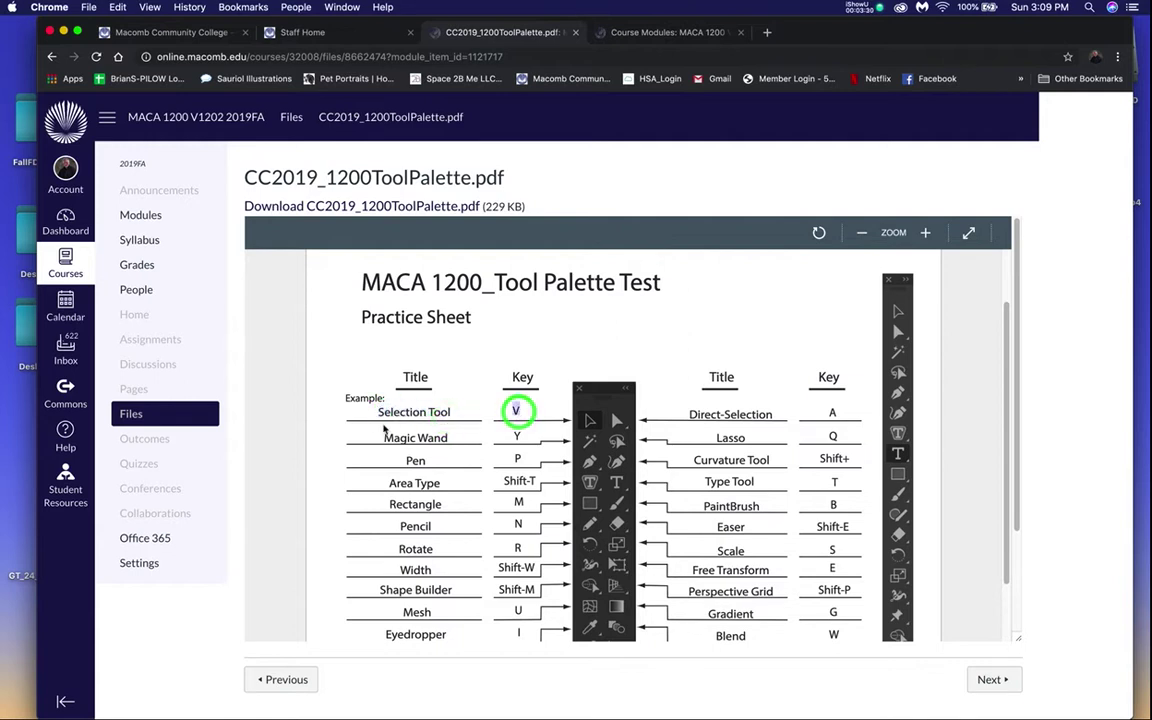
drag(380, 438, 452, 440)
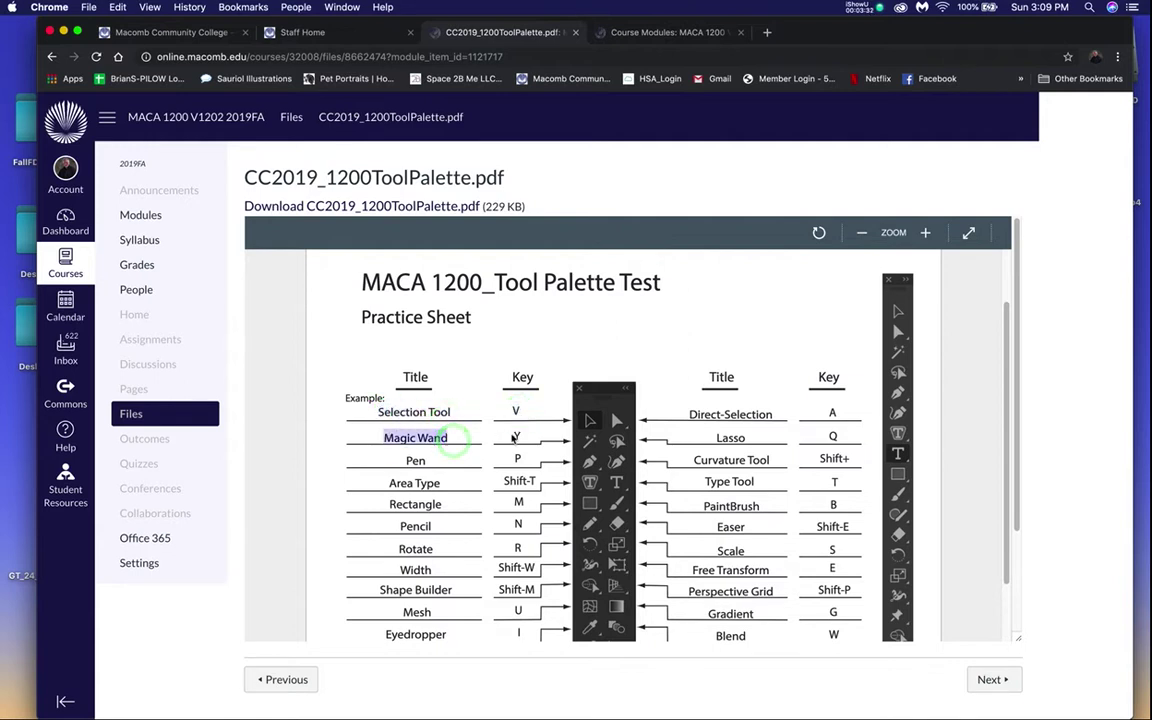
double_click(517, 436)
double_click(772, 416)
Step: Look through the remaining tool names and shortcut keys on the completed practice sheet, and return to the modules list
scroll(680, 432, down, 10)
scroll(680, 432, up, 4)
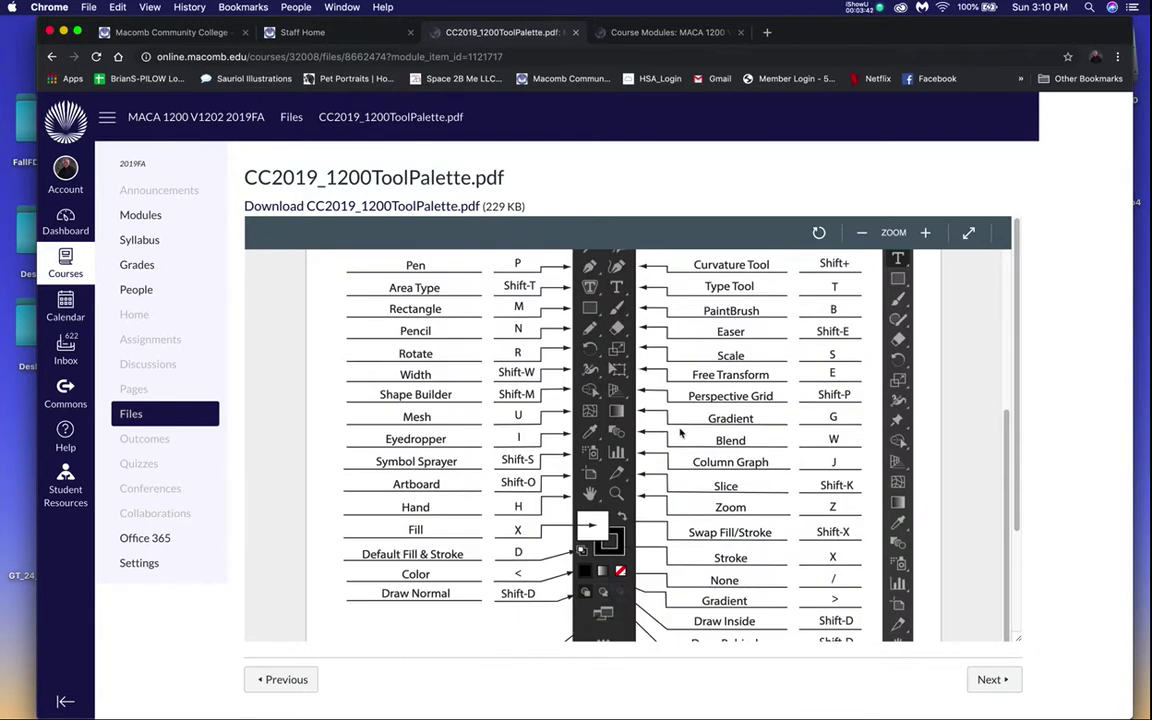
scroll(680, 432, down, 2)
scroll(680, 432, down, 2)
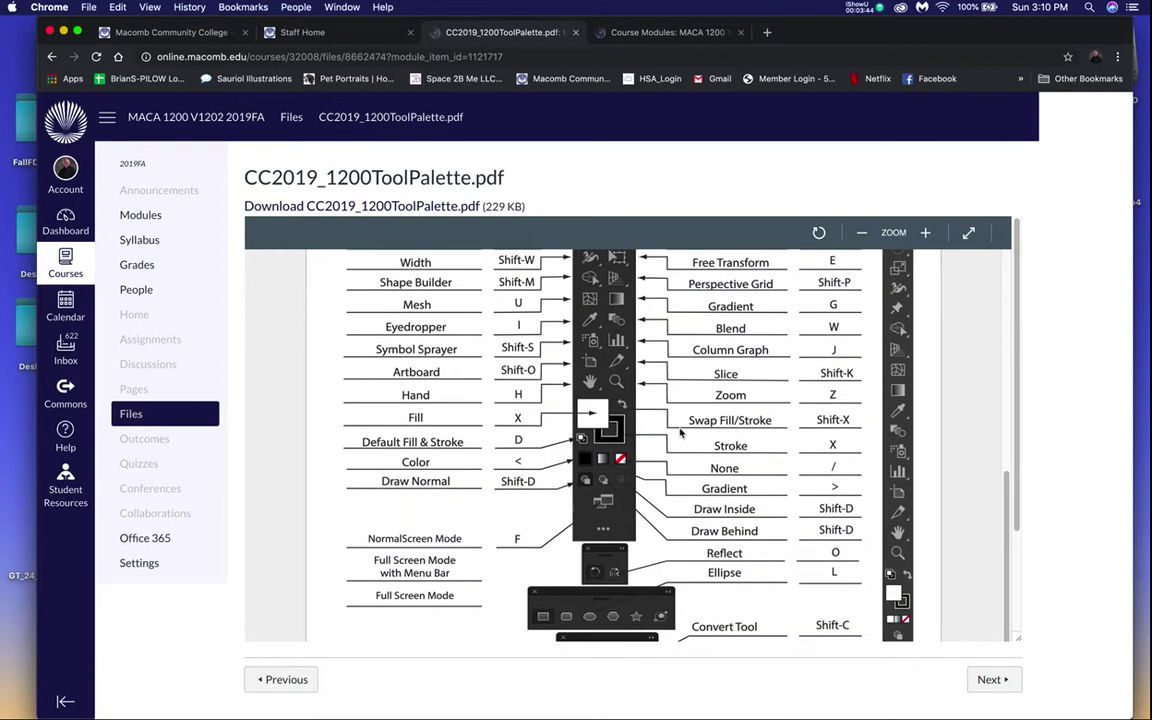
scroll(680, 432, up, 12)
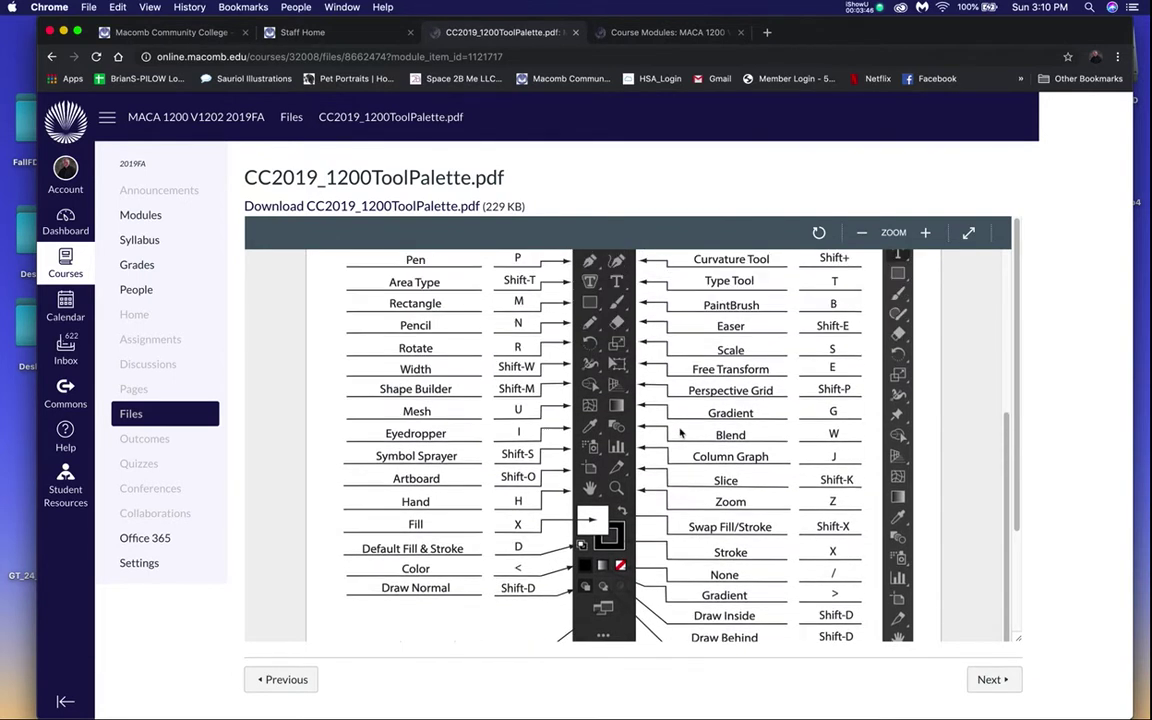
scroll(680, 430, down, 2)
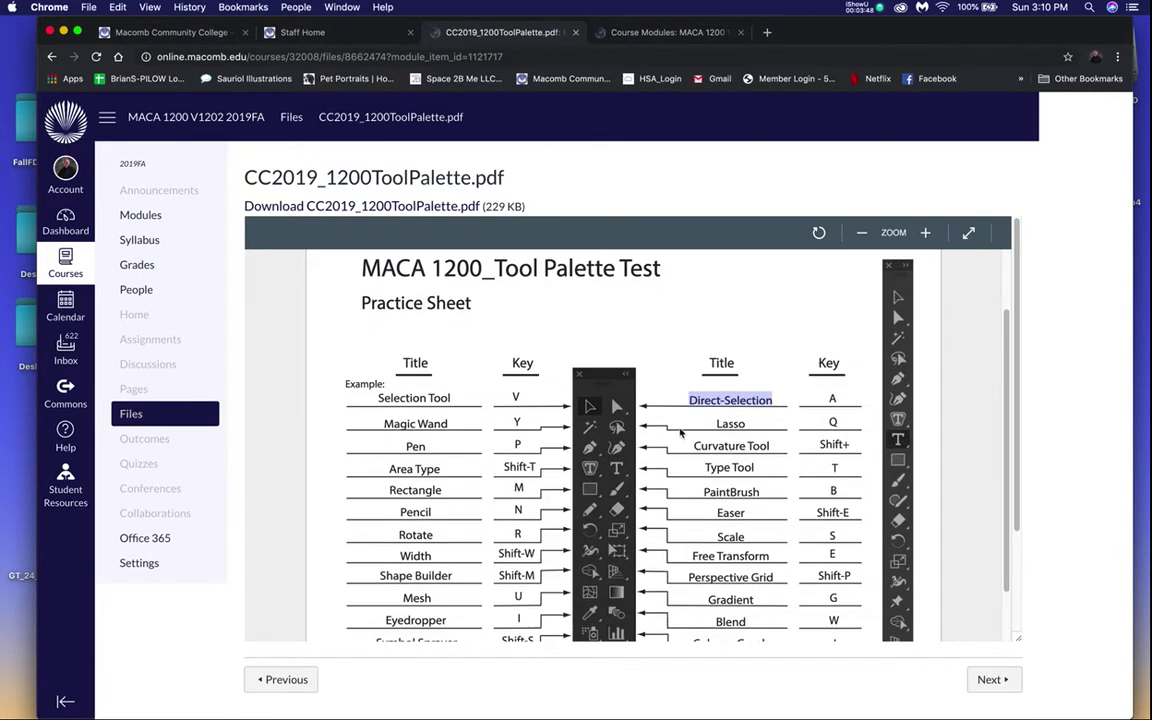
scroll(680, 432, down, 2)
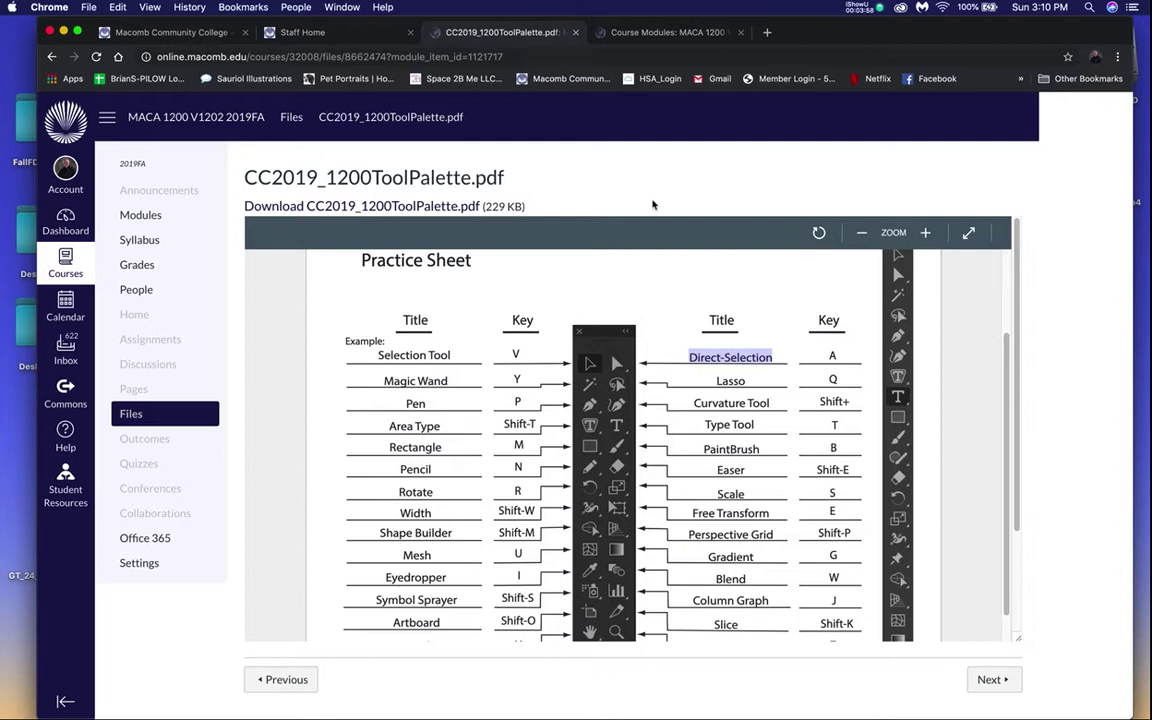
scroll(716, 380, down, 3)
scroll(547, 271, up, 2)
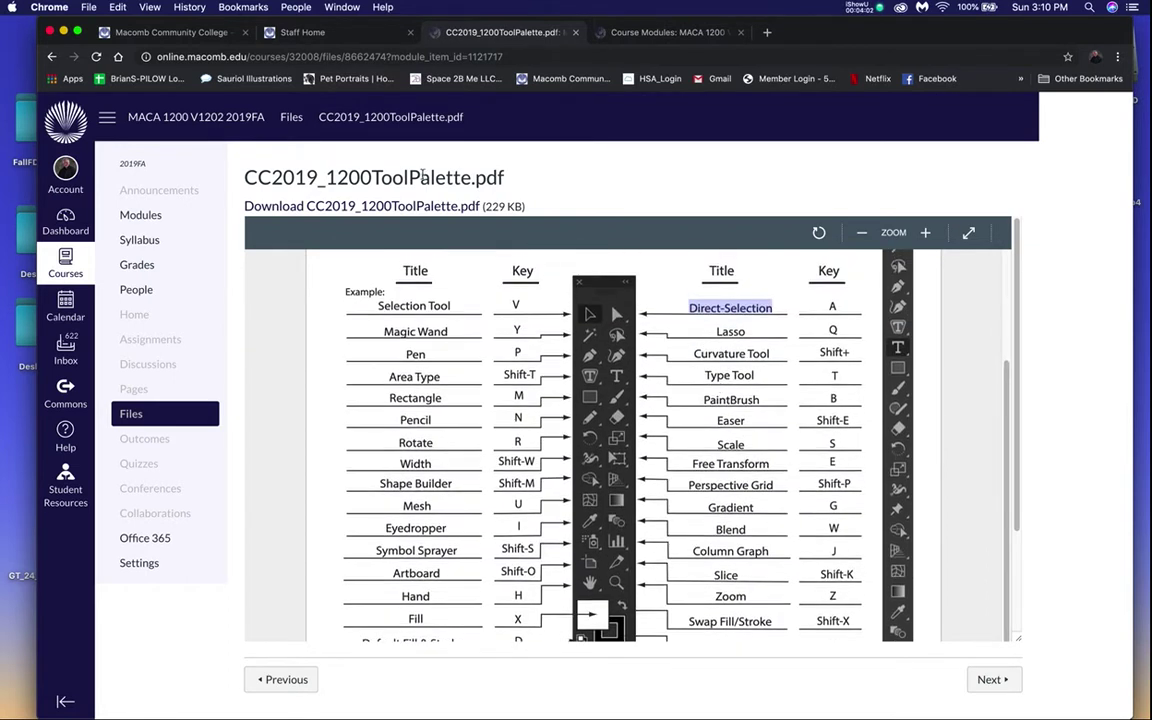
click(51, 56)
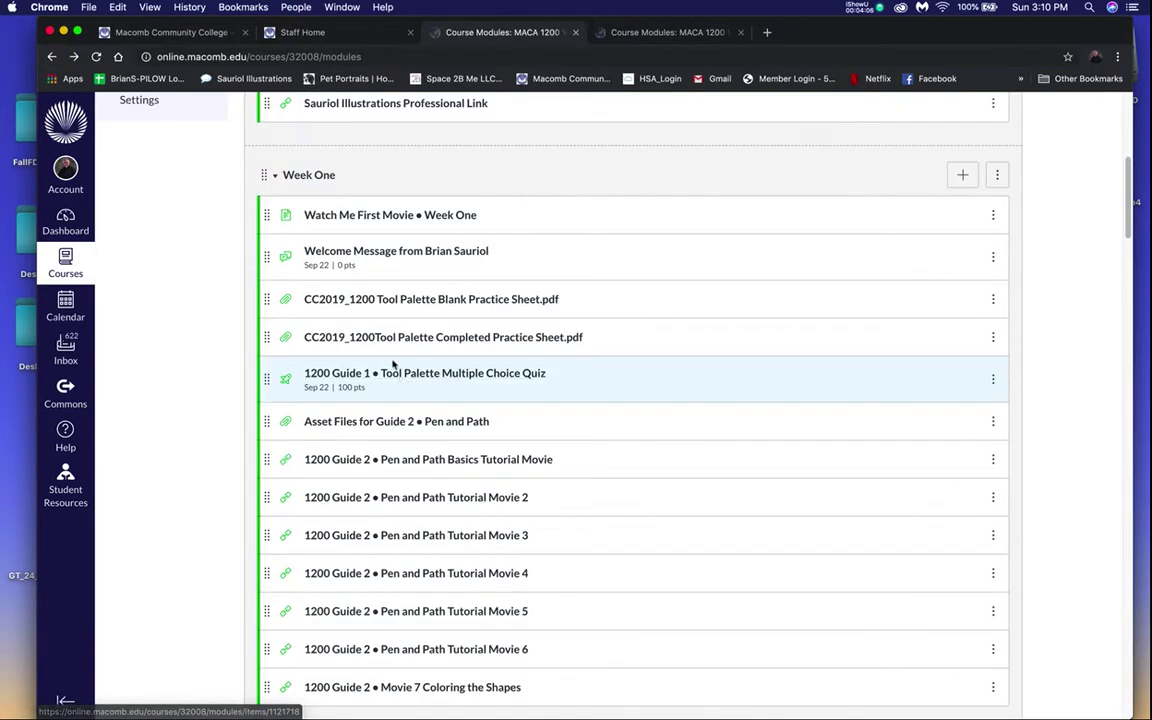
Step: Preview the 1200 Guide 1 Tool Palette Multiple Choice Quiz, highlight the shortcut wording in Question 1, and return to the modules list
click(400, 376)
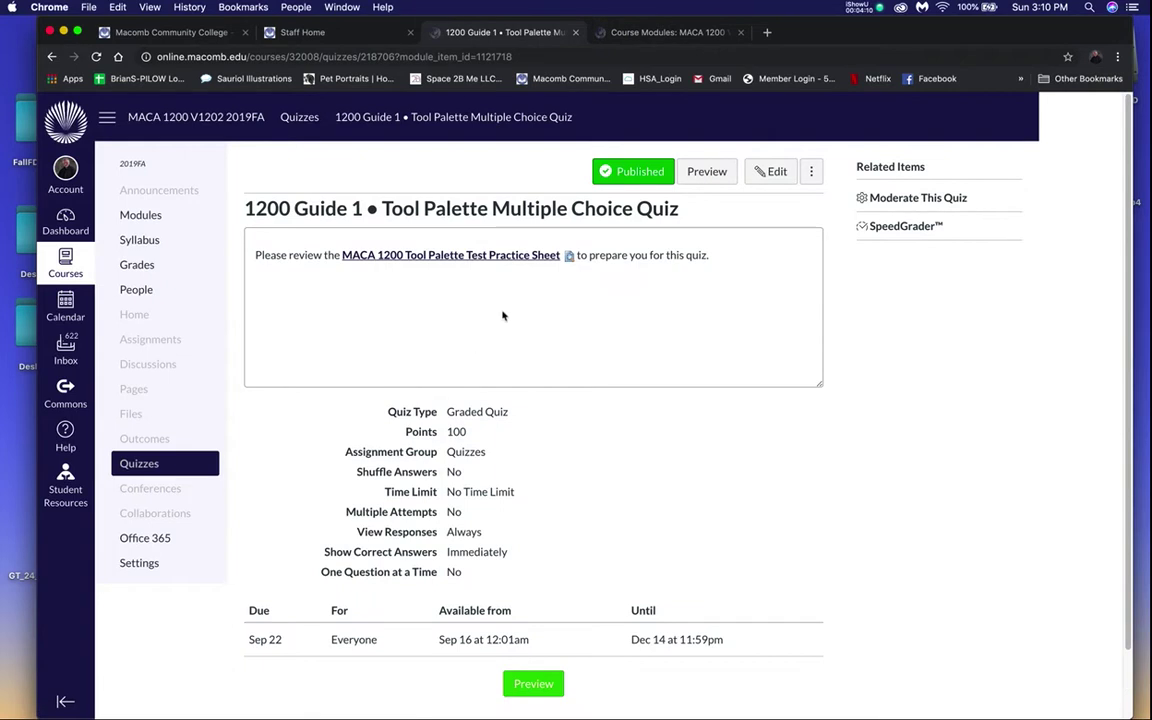
click(707, 171)
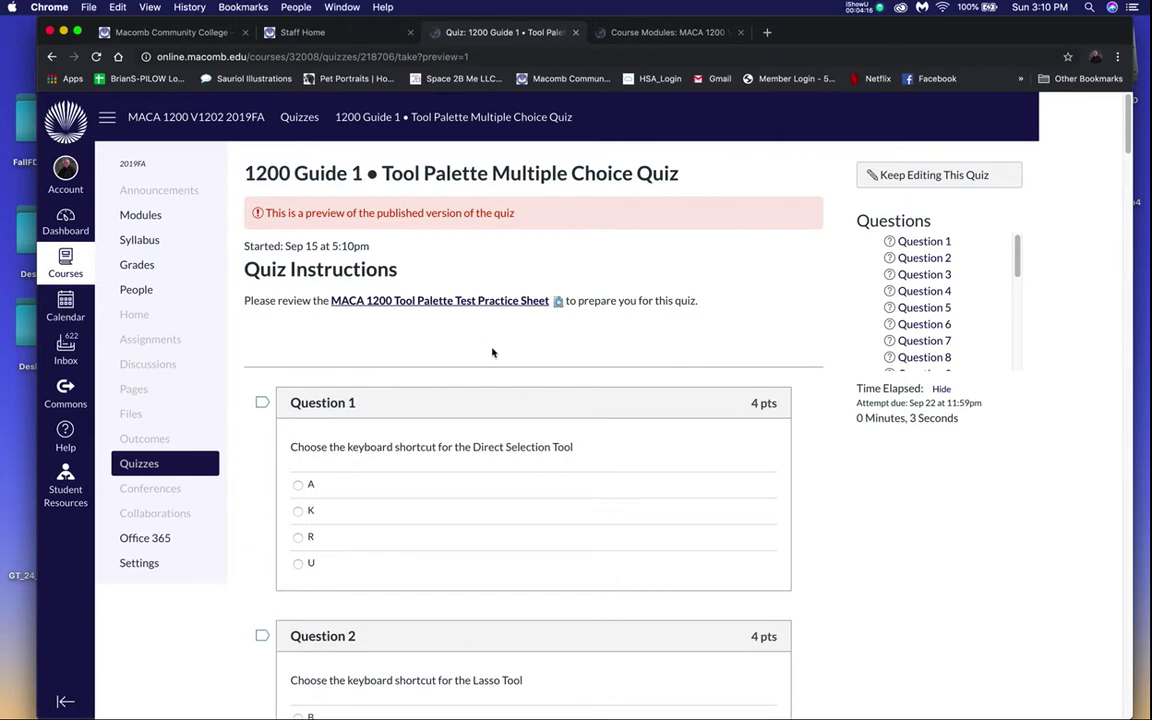
scroll(492, 352, down, 1)
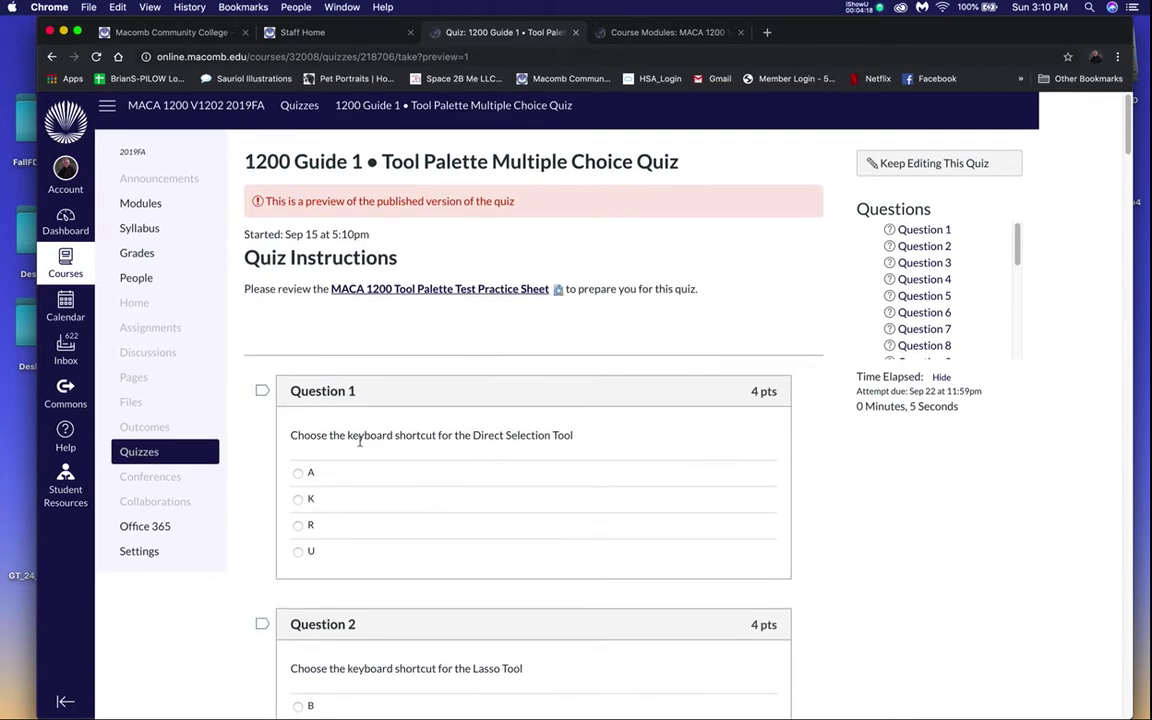
drag(347, 437, 572, 436)
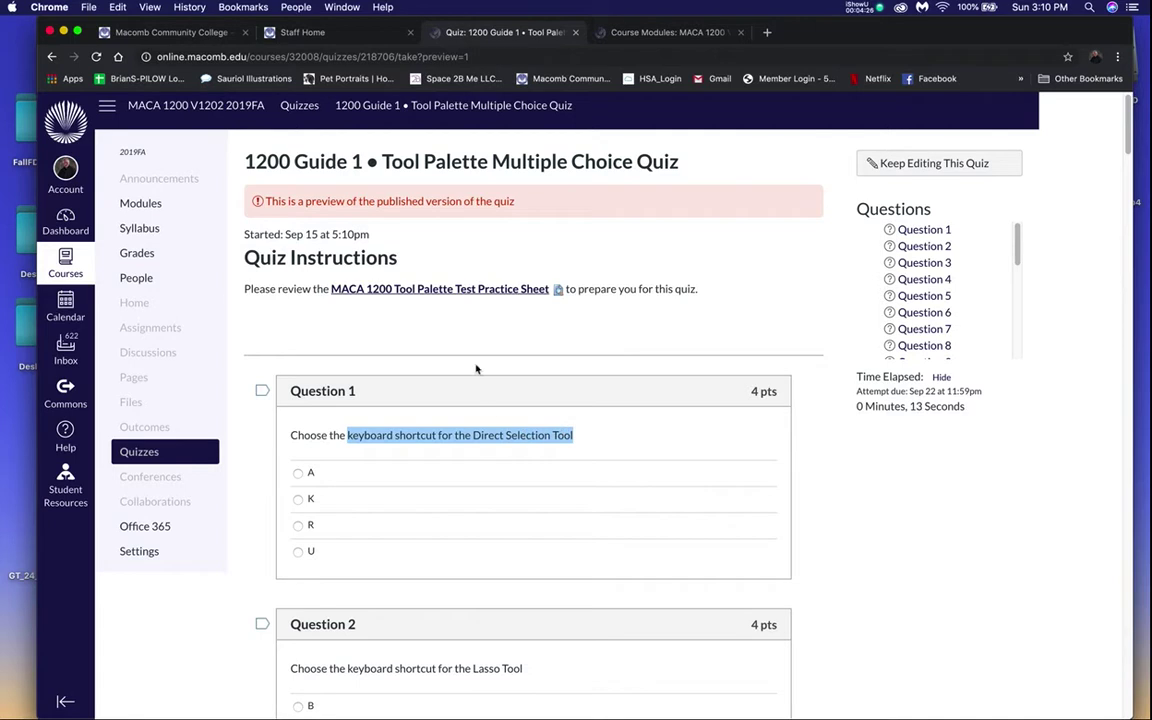
click(52, 57)
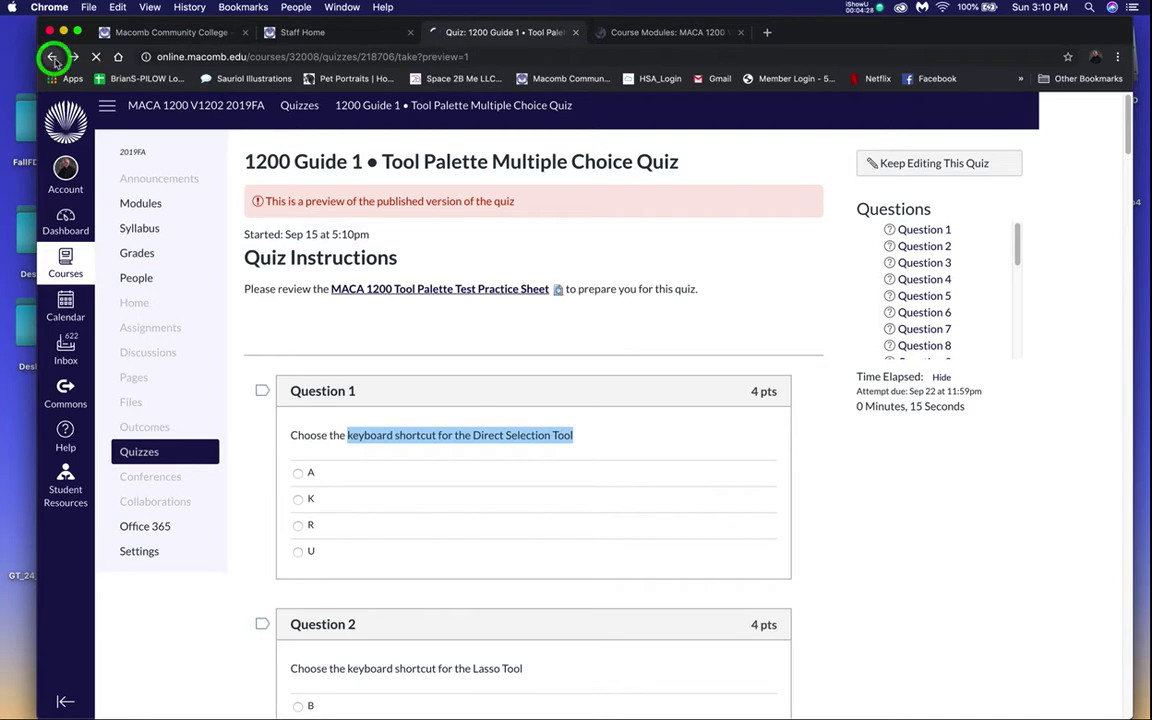
click(52, 57)
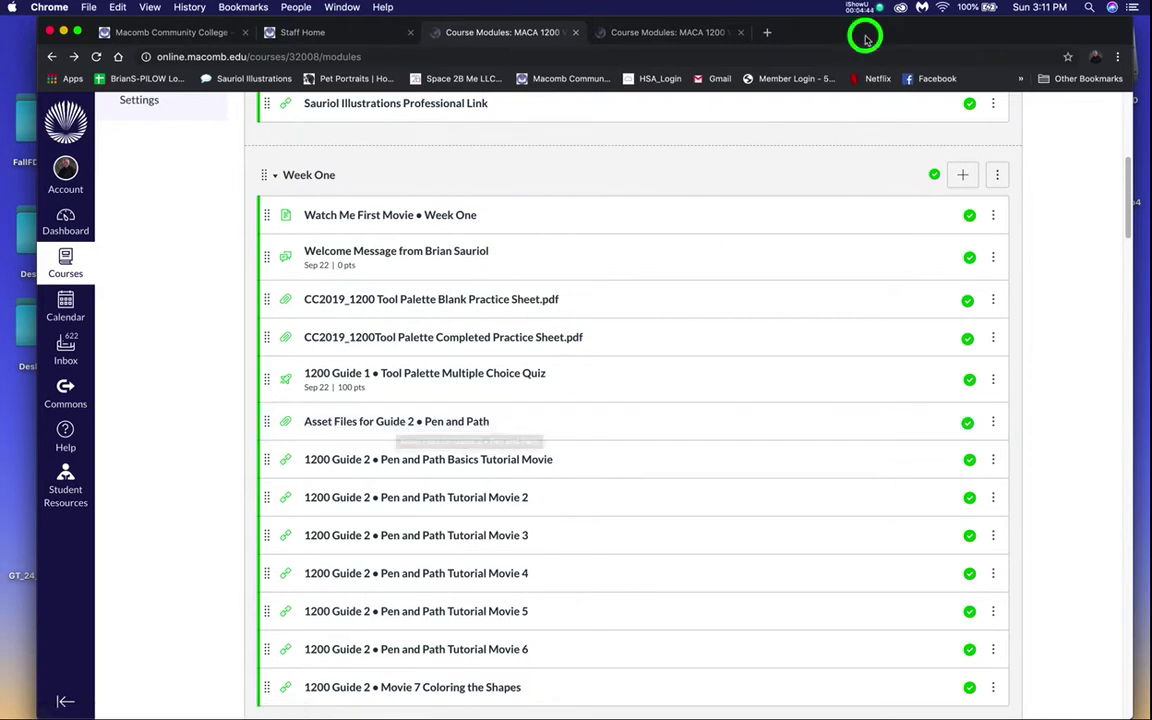
Step: Download PenPath.zip from the Asset Files for Guide 2 • Pen and Path item and extract it on the desktop
drag(867, 40, 790, 40)
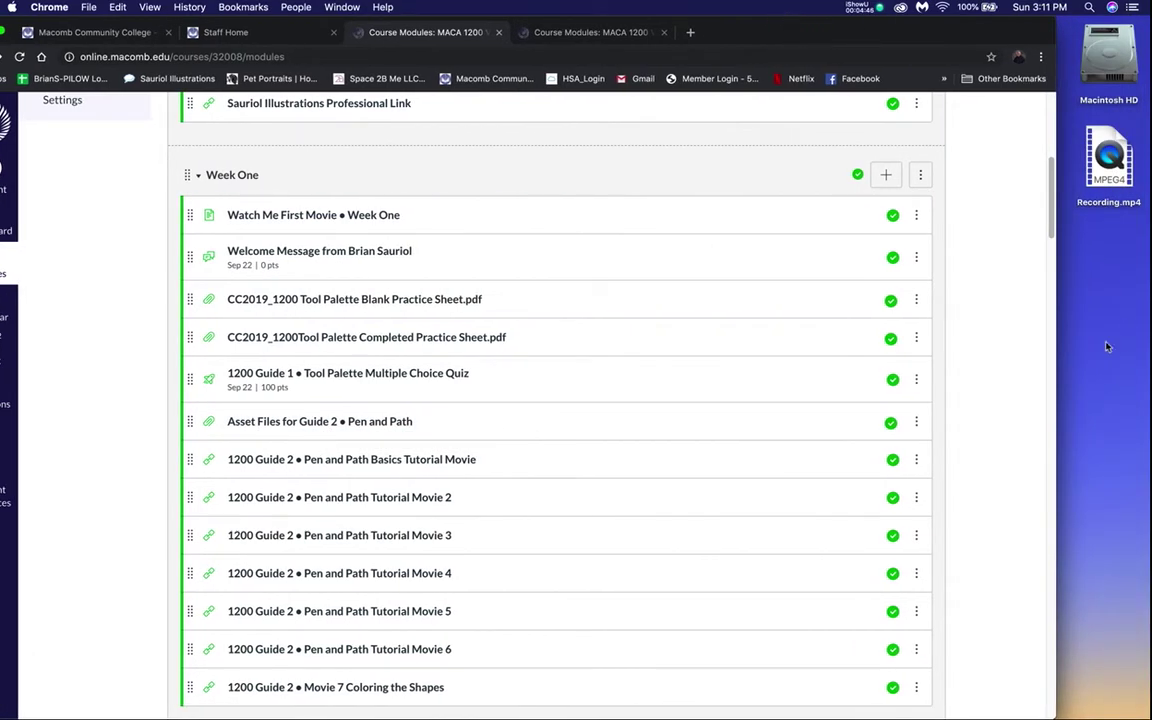
click(297, 422)
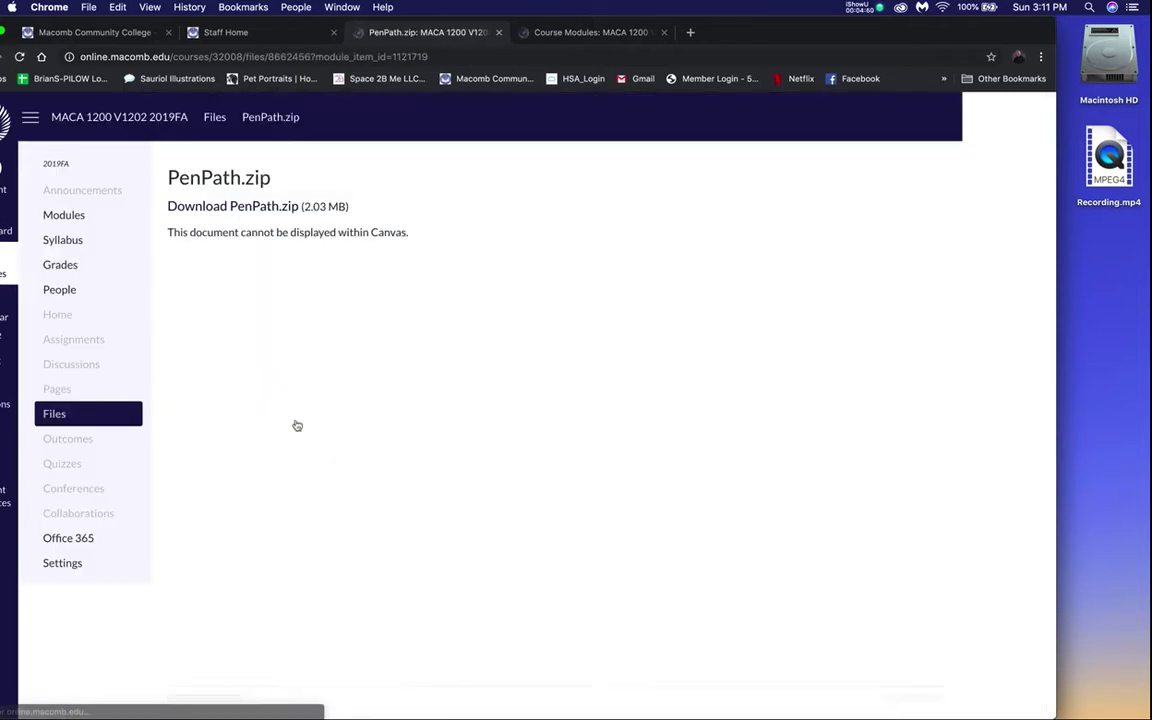
click(224, 207)
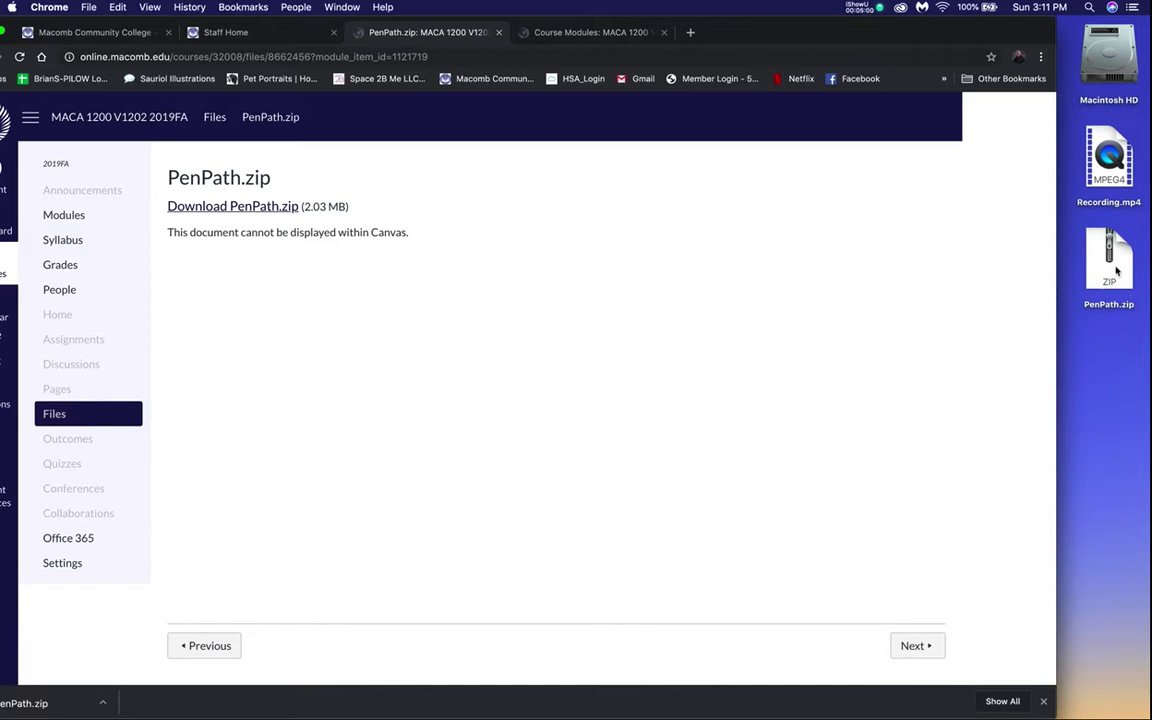
click(1114, 274)
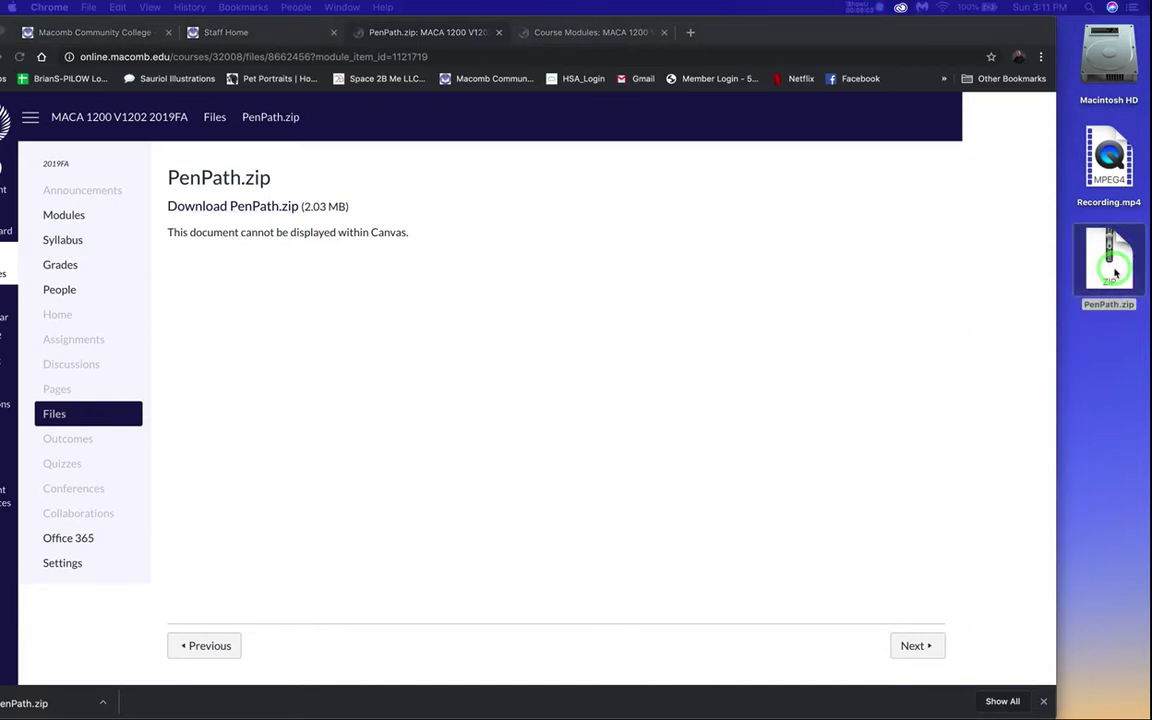
double_click(1114, 274)
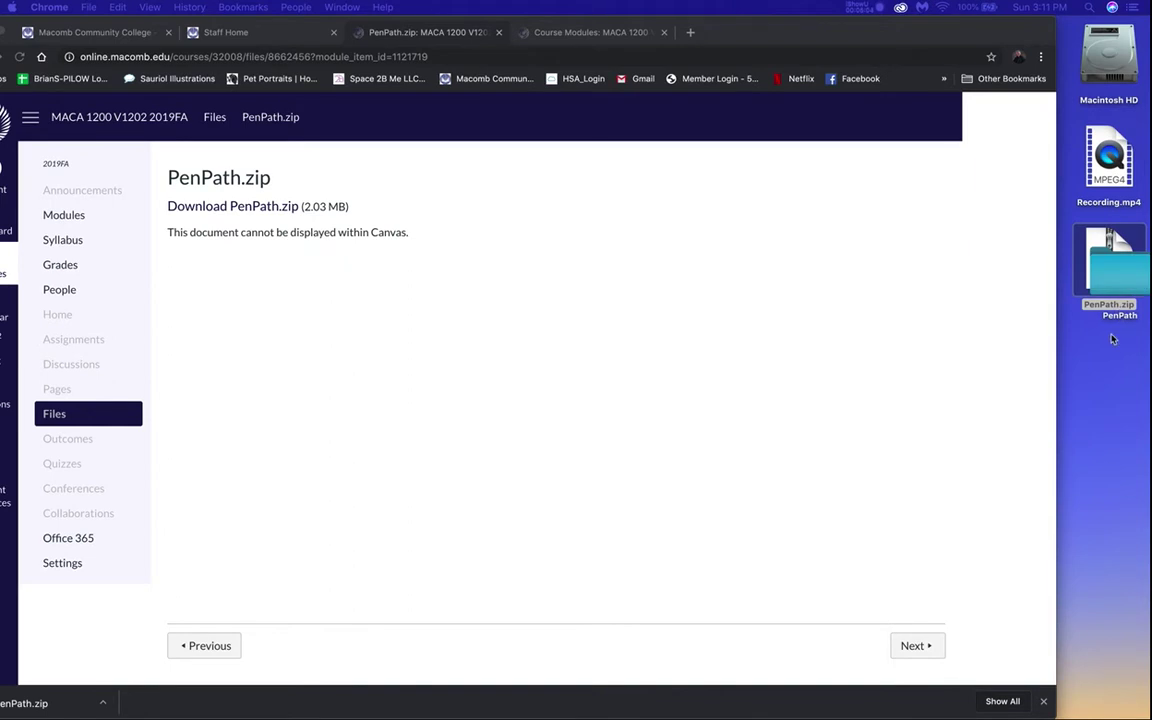
Step: Open the extracted PenPath folder, inspect Guide_2_Path_Pen.pdf and Guide_2_Path_Pen.ai, and close the folder window
double_click(1118, 286)
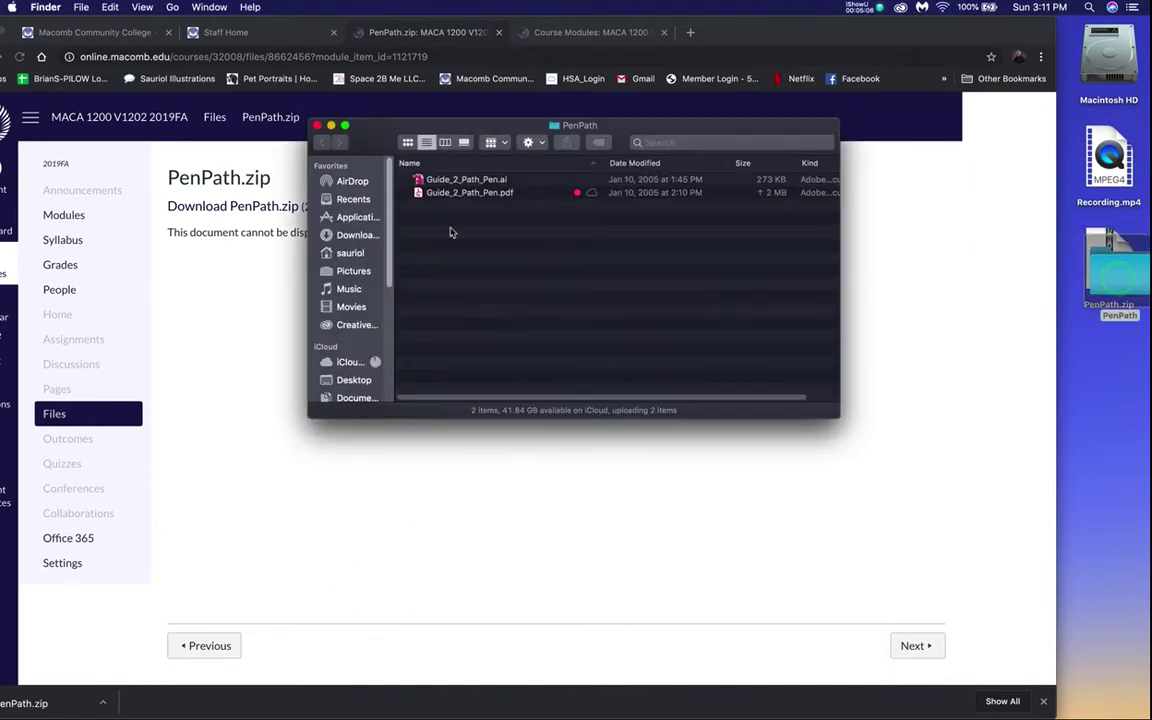
click(419, 196)
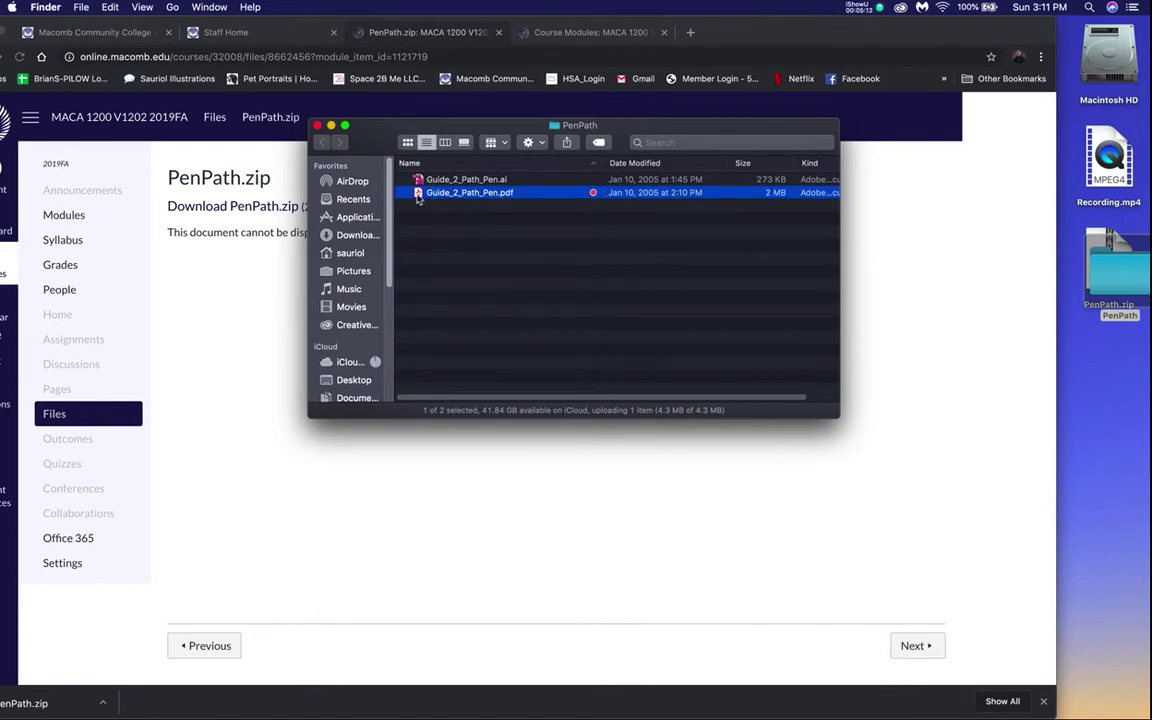
click(418, 180)
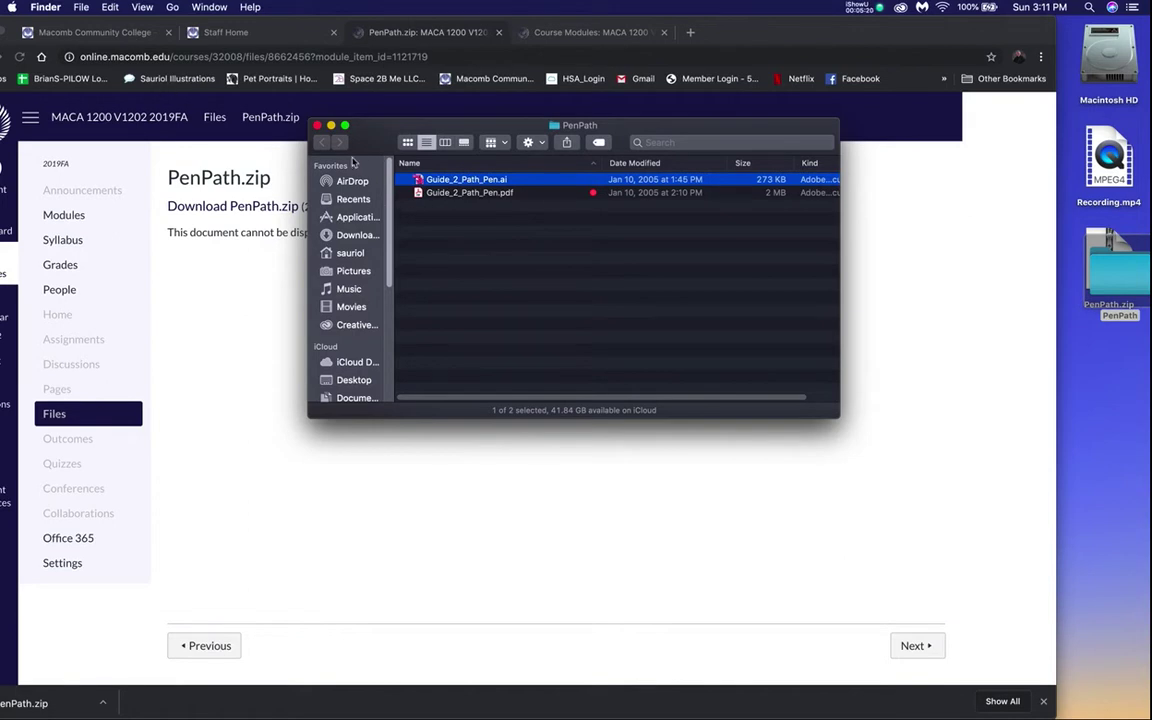
click(316, 126)
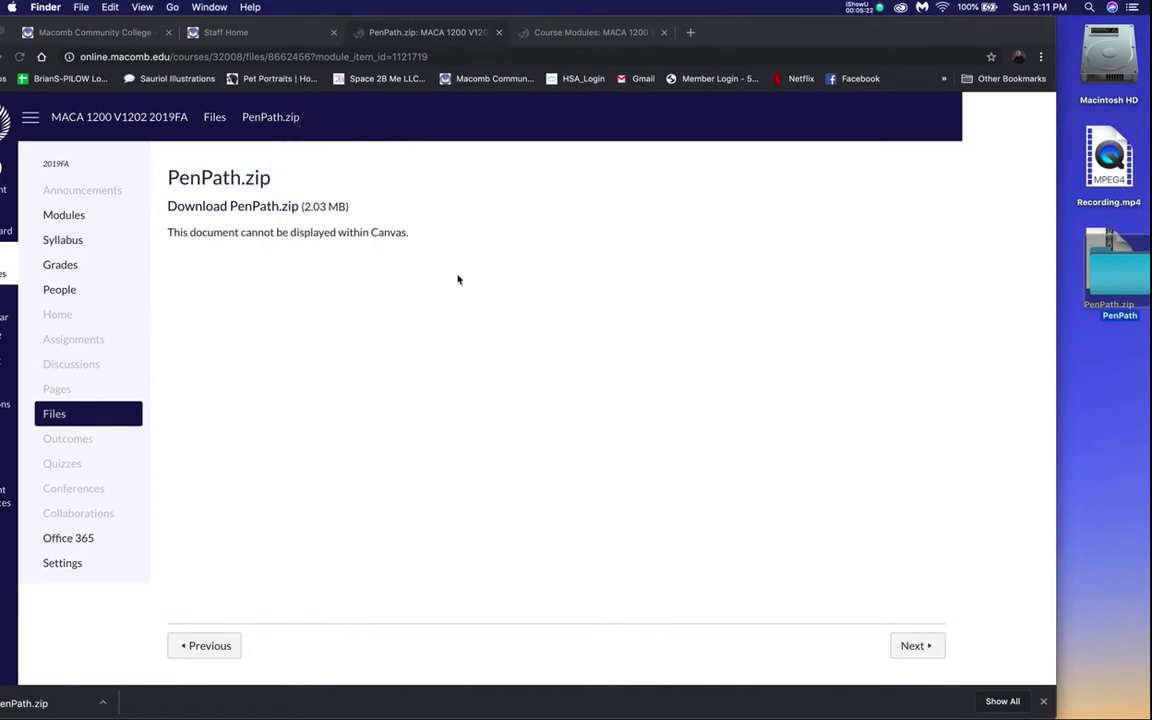
Step: Switch to Illustrator with Guide_2_Path_Pen.ai open and enlarge the layer thumbnails
drag(854, 26, 882, 30)
mouse_move(4, 437)
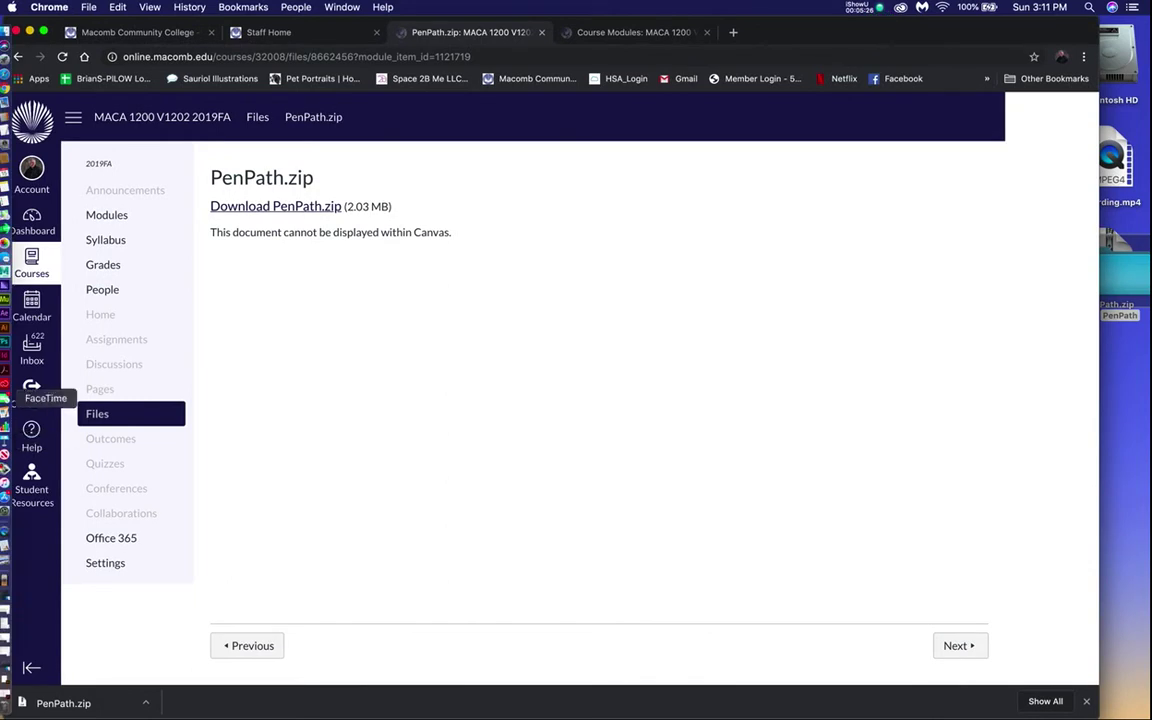
click(4, 330)
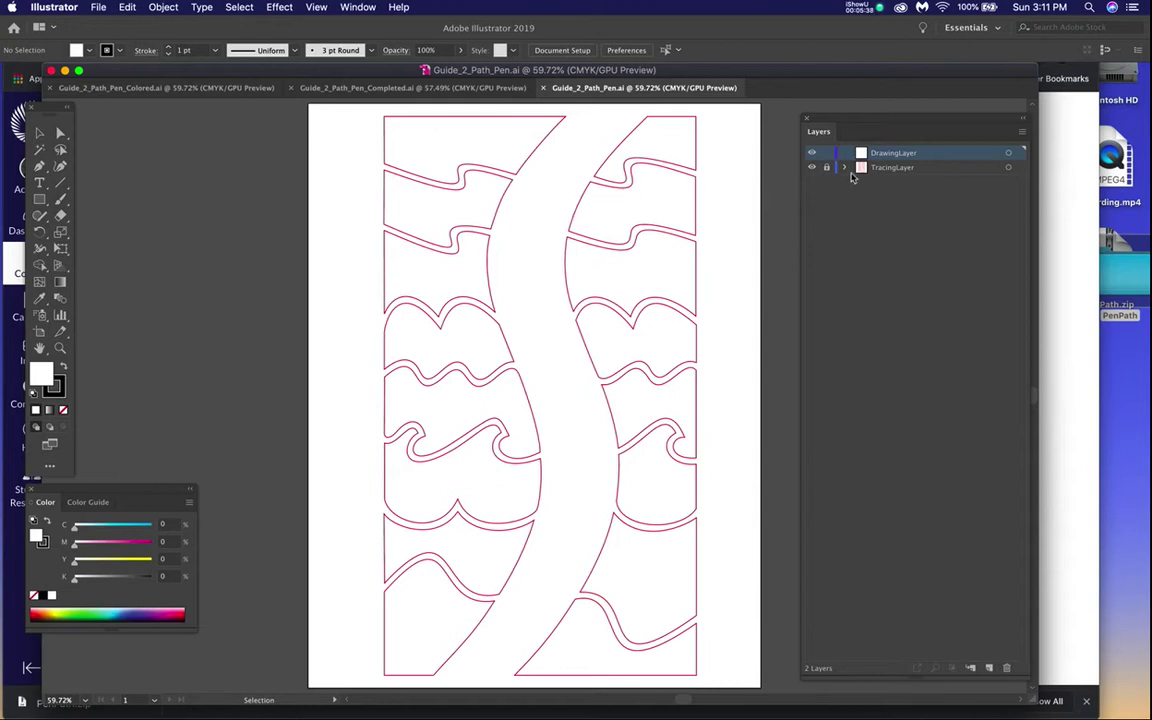
click(1021, 131)
click(893, 464)
click(500, 330)
click(614, 493)
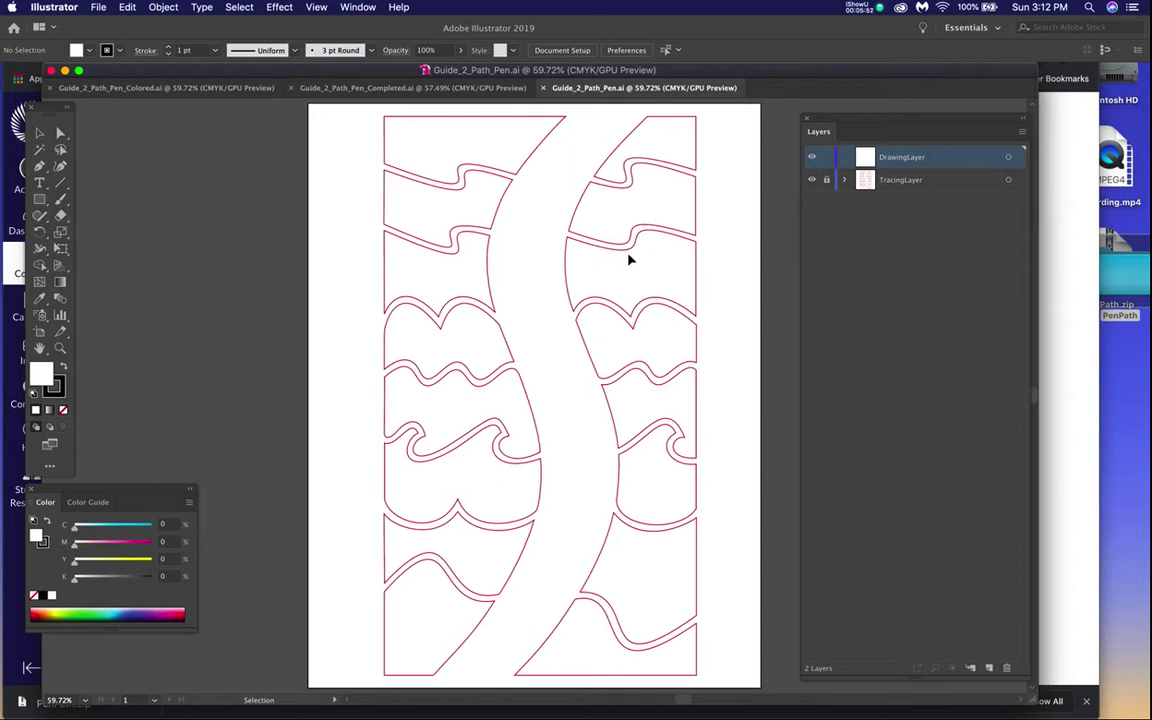
Step: Check the lock on TracingLayer, leaving it locked, and make DrawingLayer the active layer
click(826, 181)
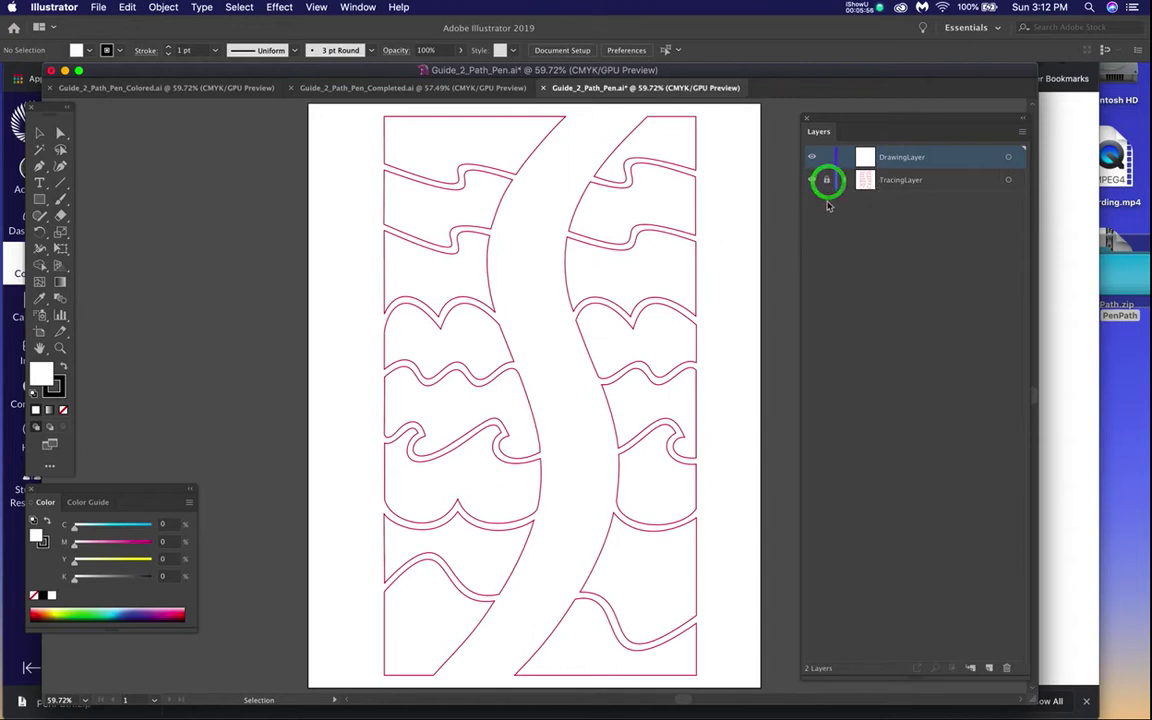
click(941, 159)
click(99, 7)
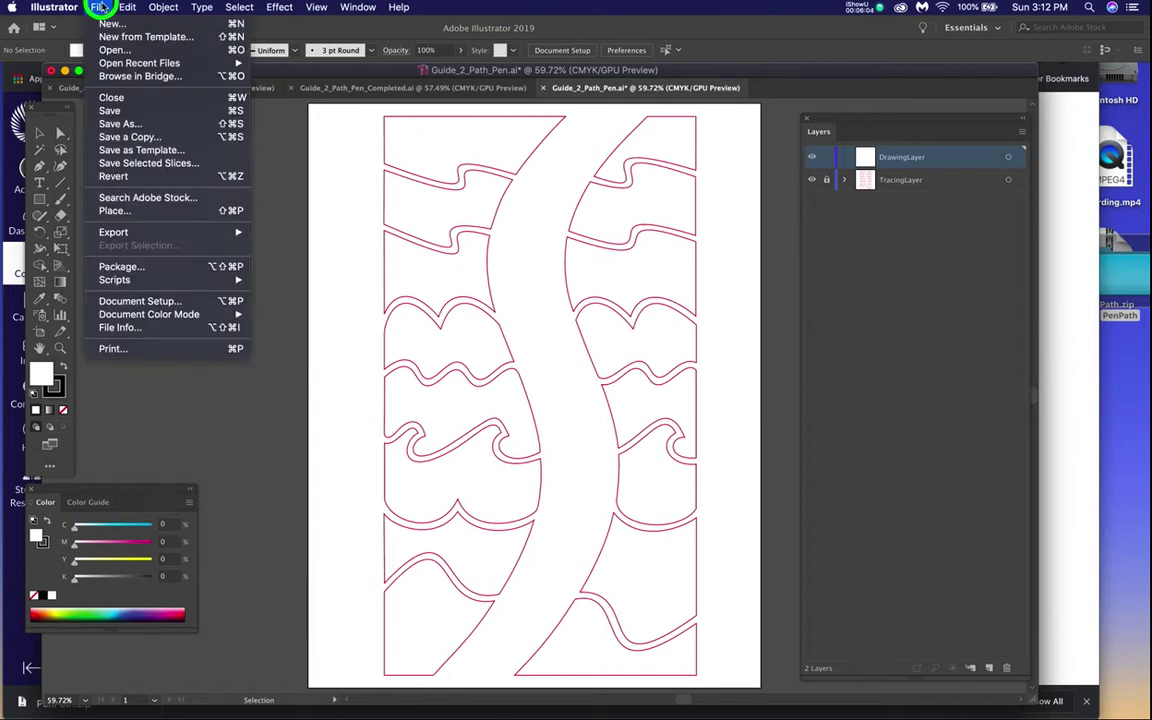
drag(101, 7, 108, 124)
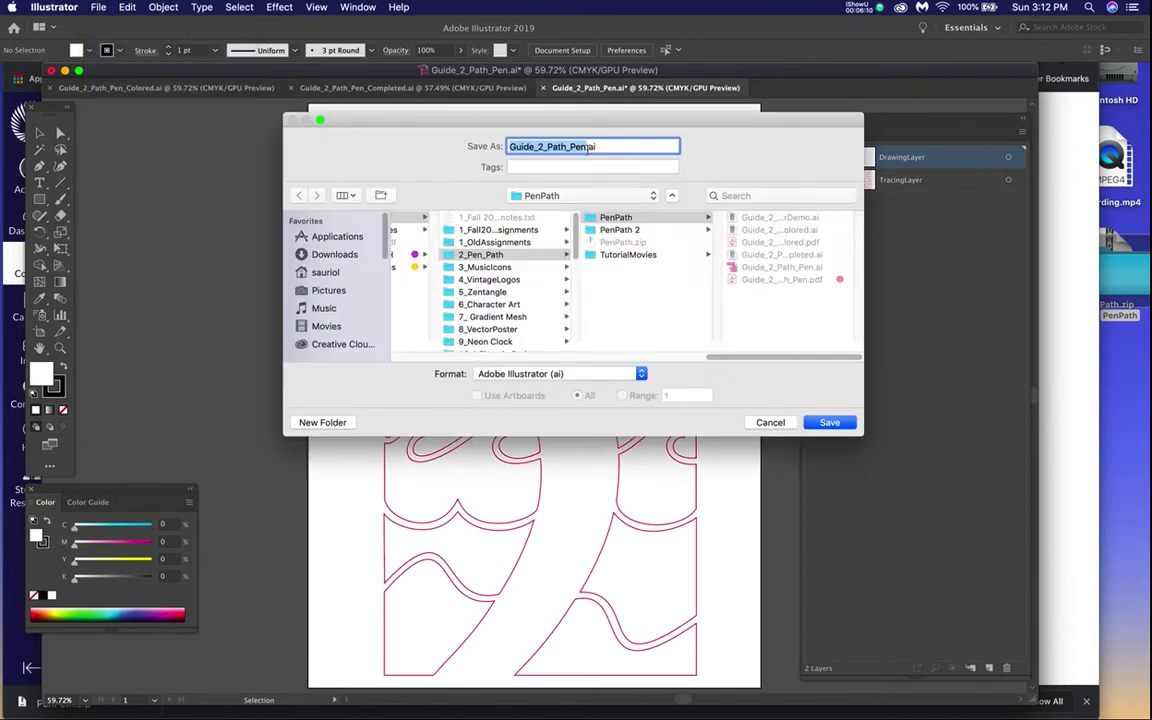
click(586, 146)
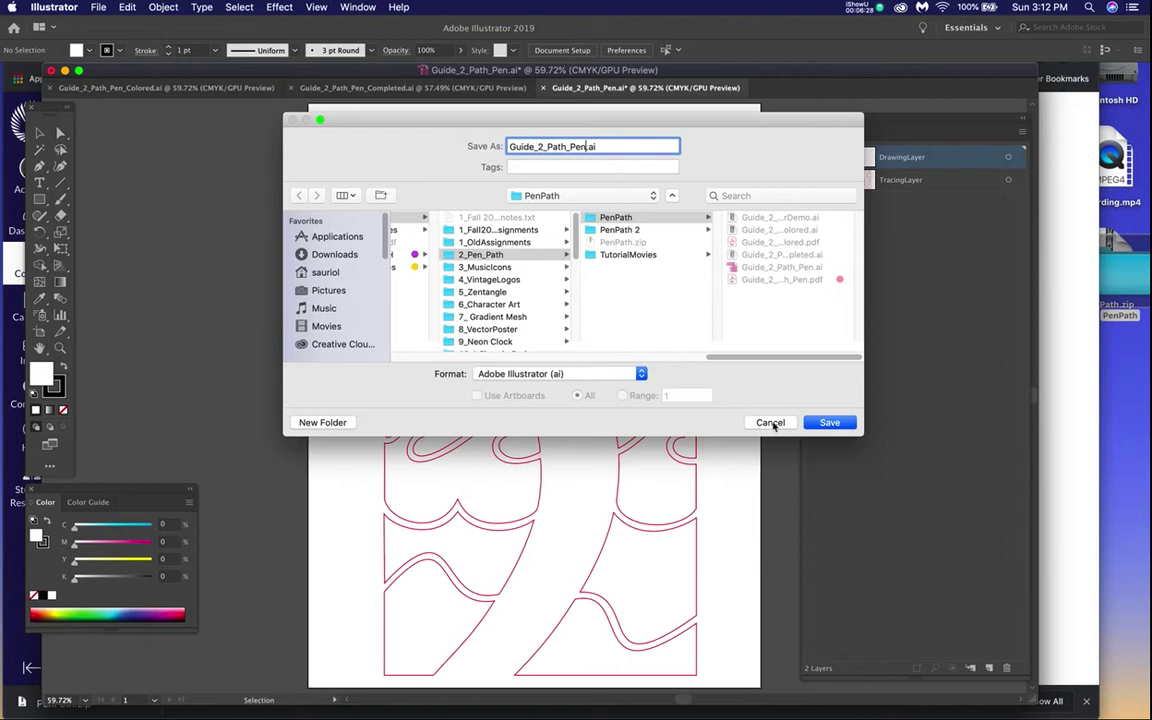
click(771, 422)
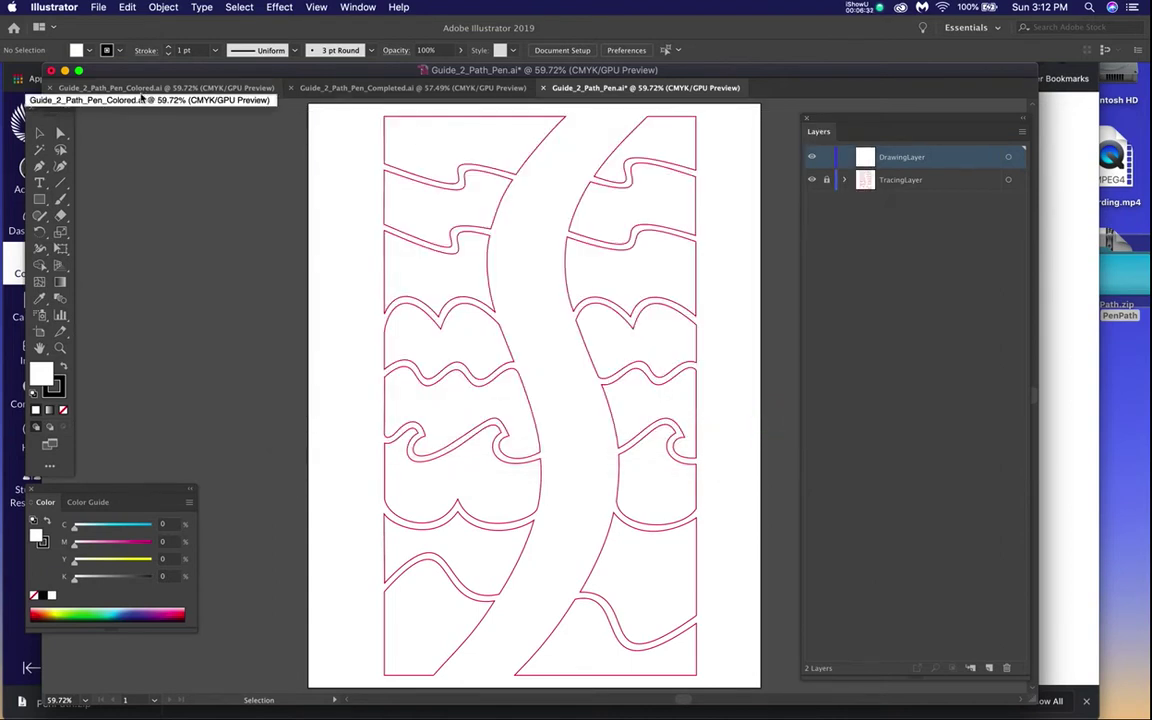
Step: Switch to Guide_2_Path_Pen_Completed.ai, show its TracingLayer, and move the Layers panel clear of the enlarged artwork
click(368, 89)
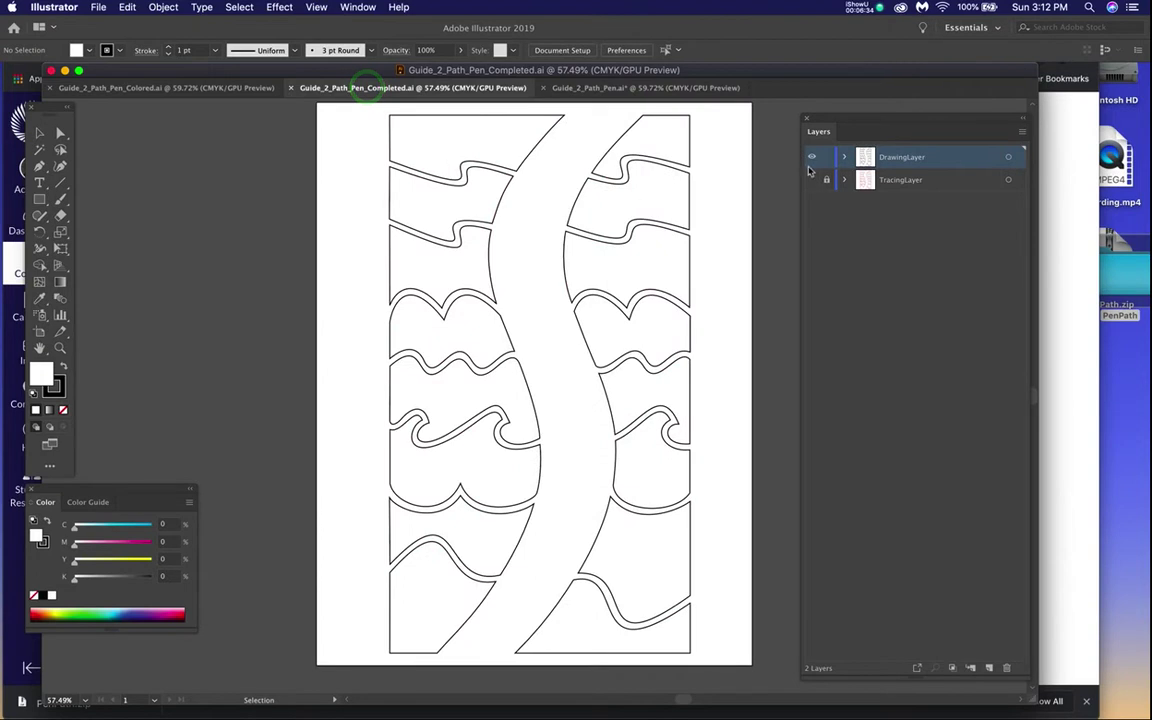
click(810, 179)
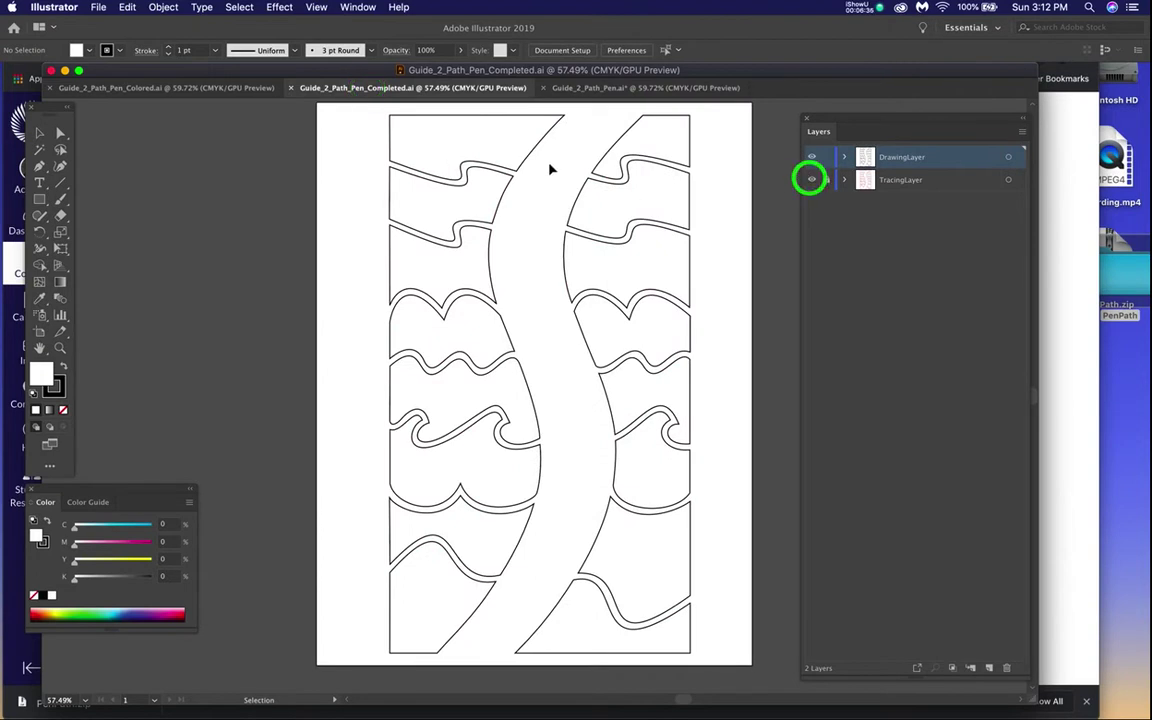
scroll(540, 162, up, 5)
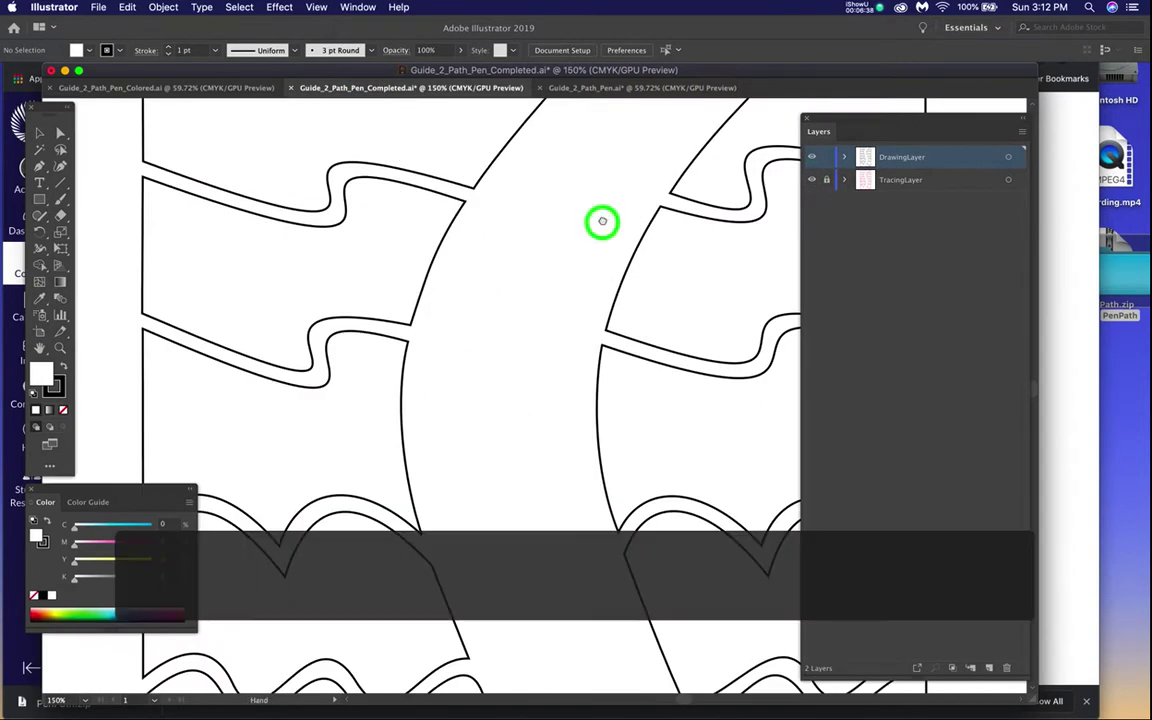
drag(602, 208, 597, 309)
drag(968, 123, 990, 108)
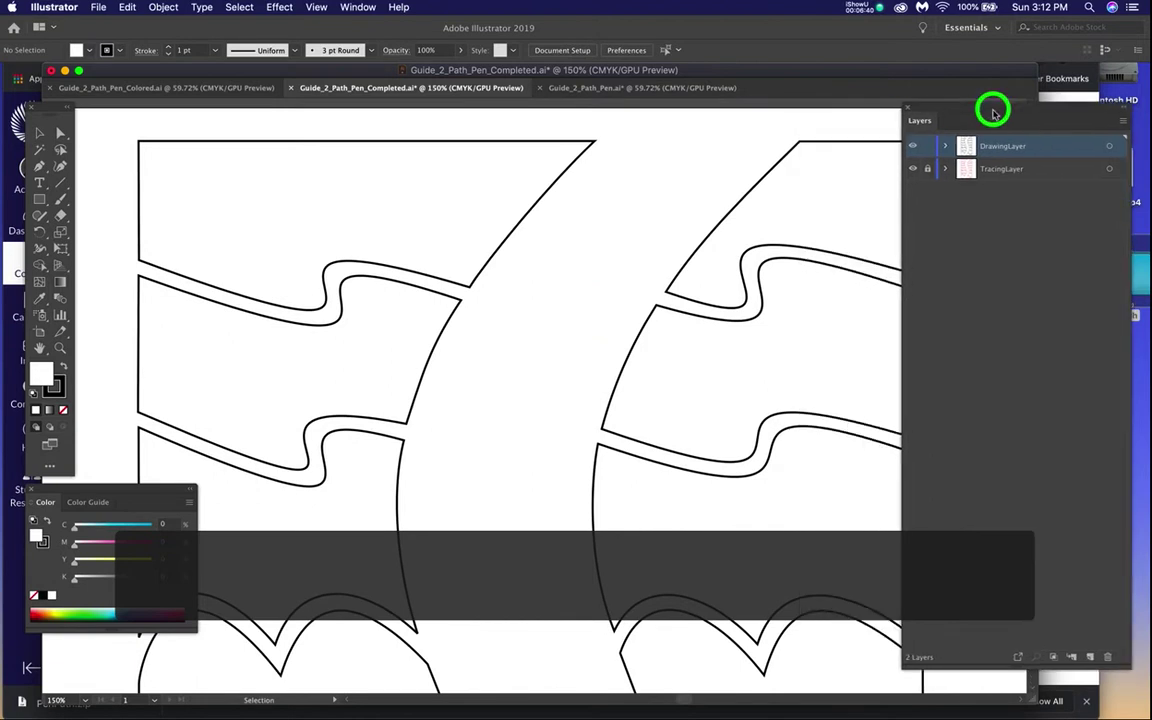
Step: Toggle DrawingLayer's visibility to compare it with the tracing lines, and expand it to examine its paths before collapsing it
click(910, 148)
click(910, 148)
click(910, 148)
click(910, 148)
click(910, 148)
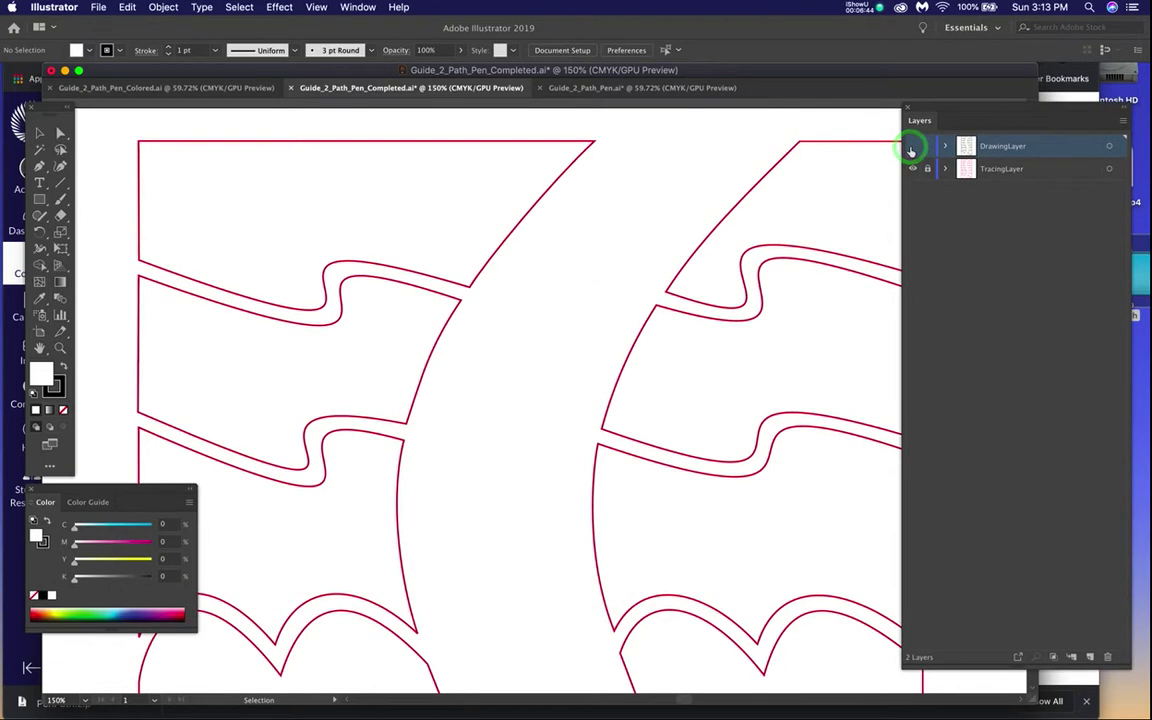
click(910, 148)
click(910, 148)
click(910, 148)
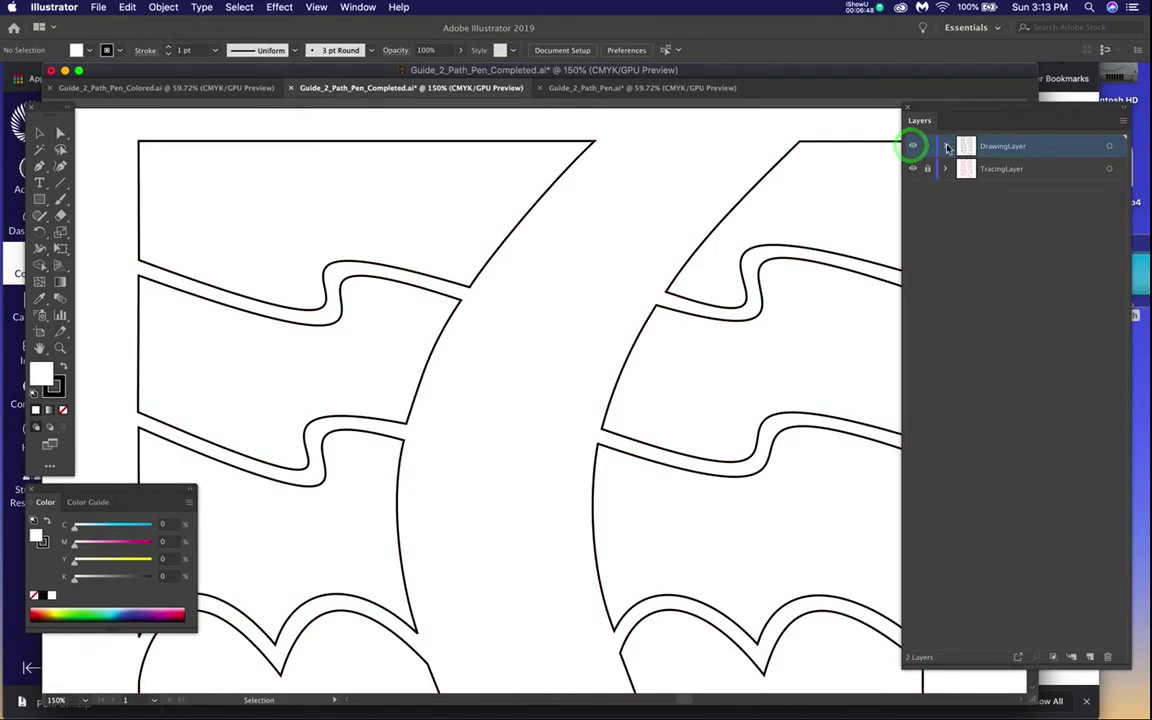
click(945, 147)
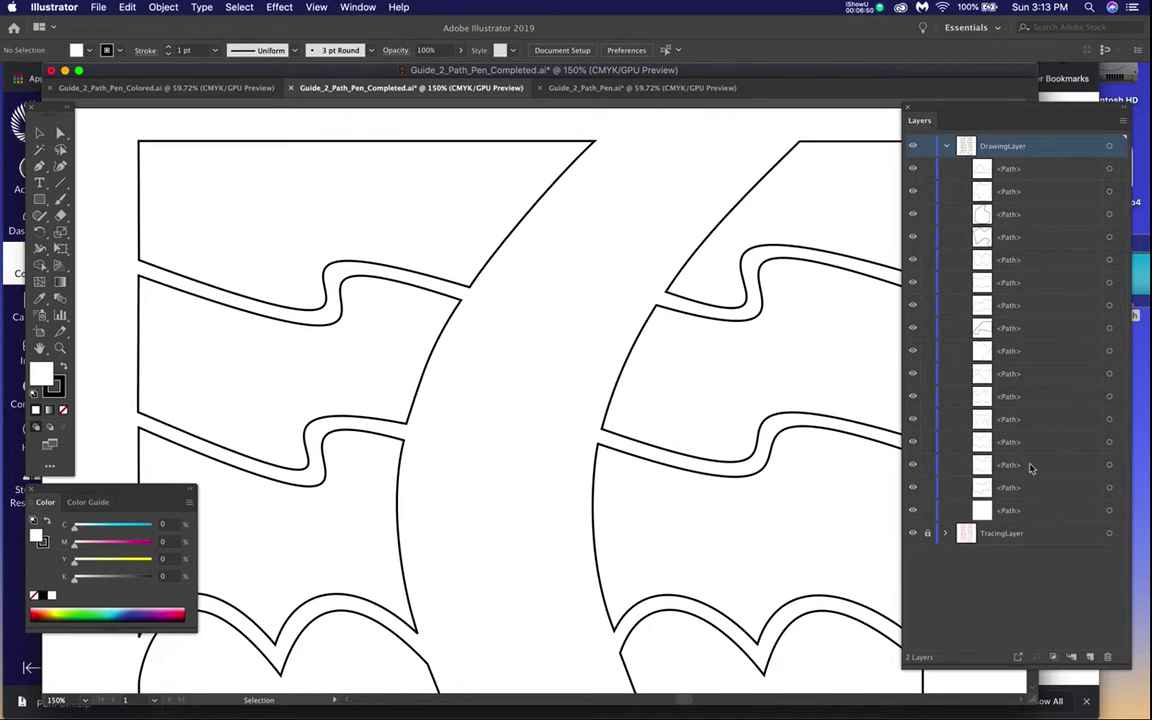
click(946, 147)
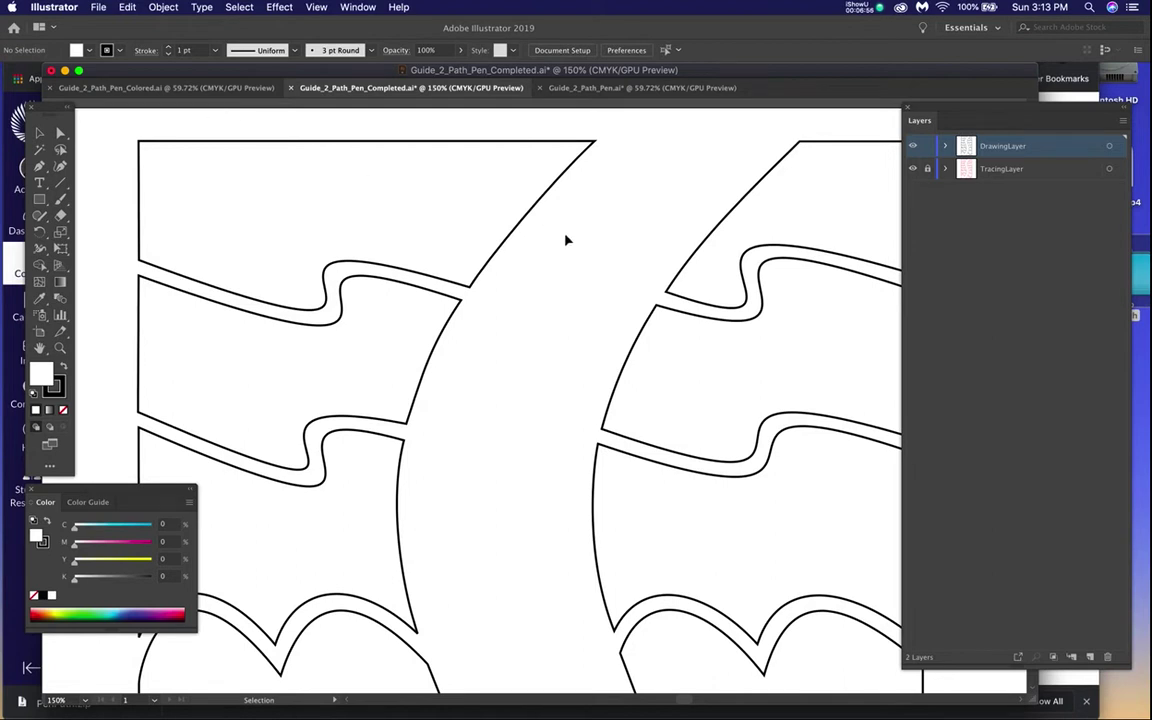
Step: Select the upper-left shape on DrawingLayer and offset it down and right from its red tracing outline
key(super+0)
key(super+equal)
drag(586, 267, 563, 216)
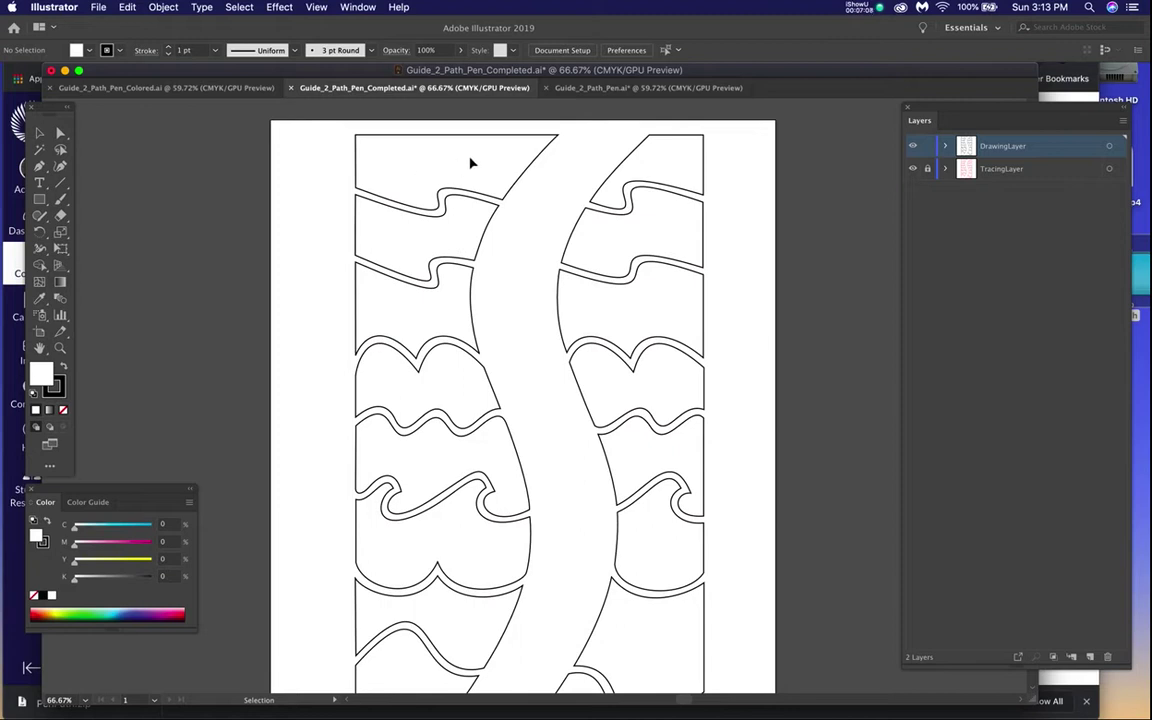
scroll(471, 163, up, 2)
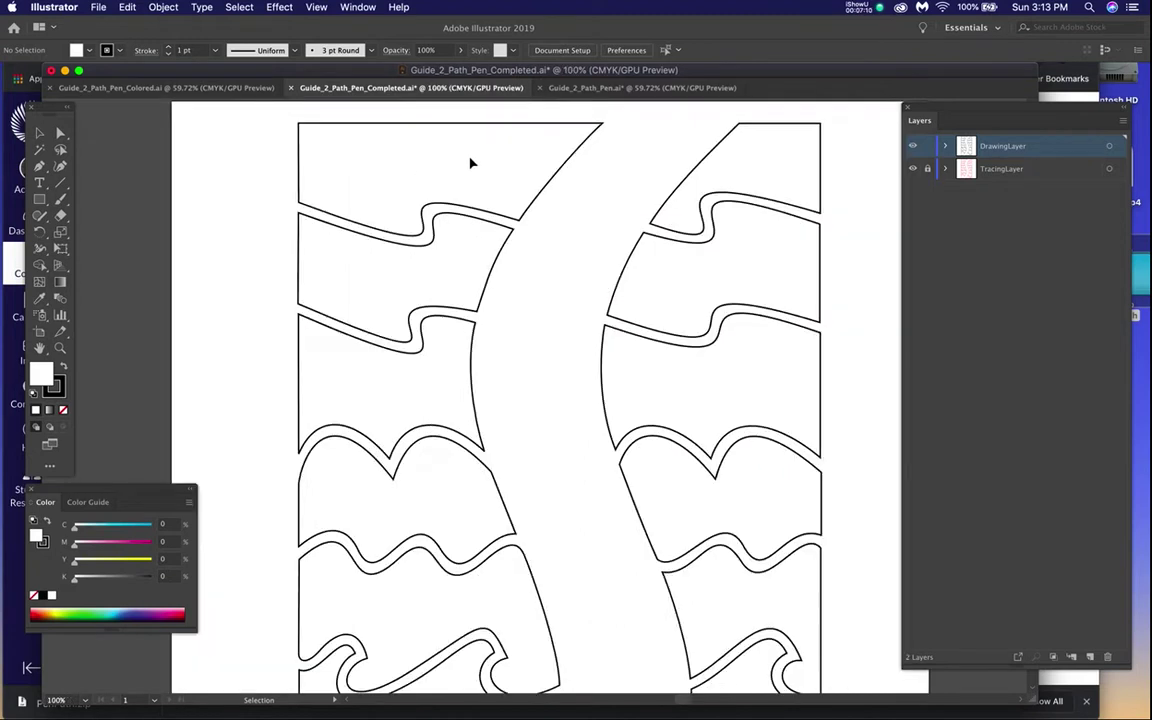
scroll(471, 168, up, 3)
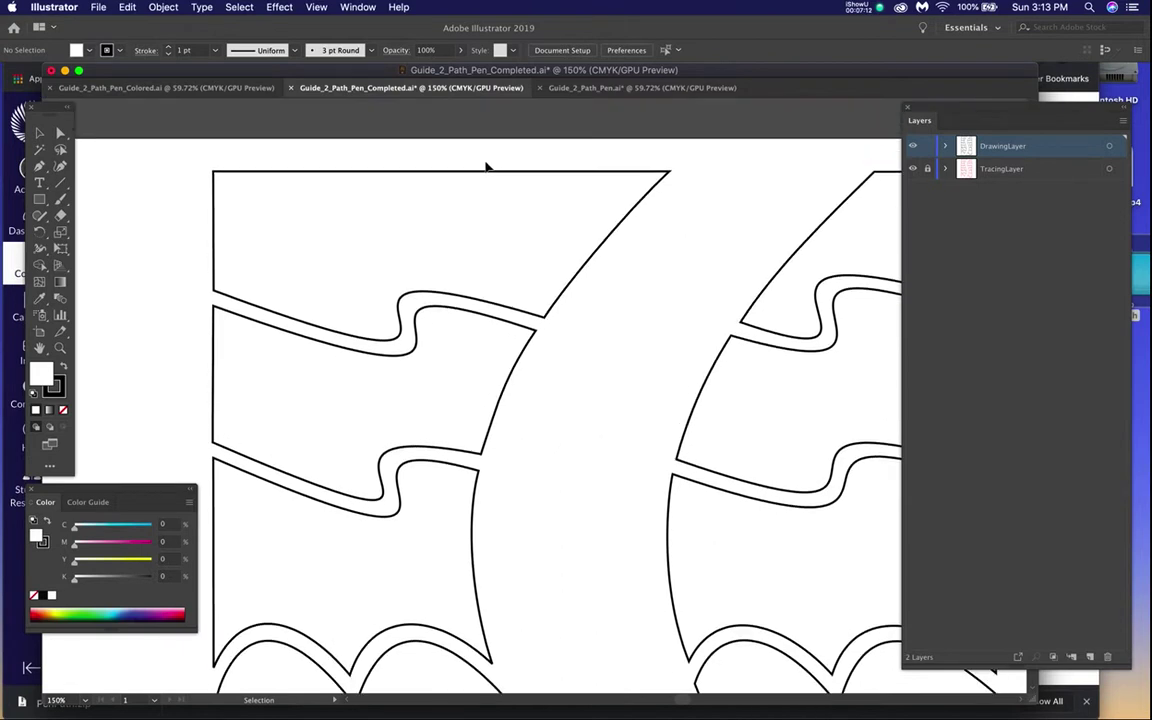
click(591, 175)
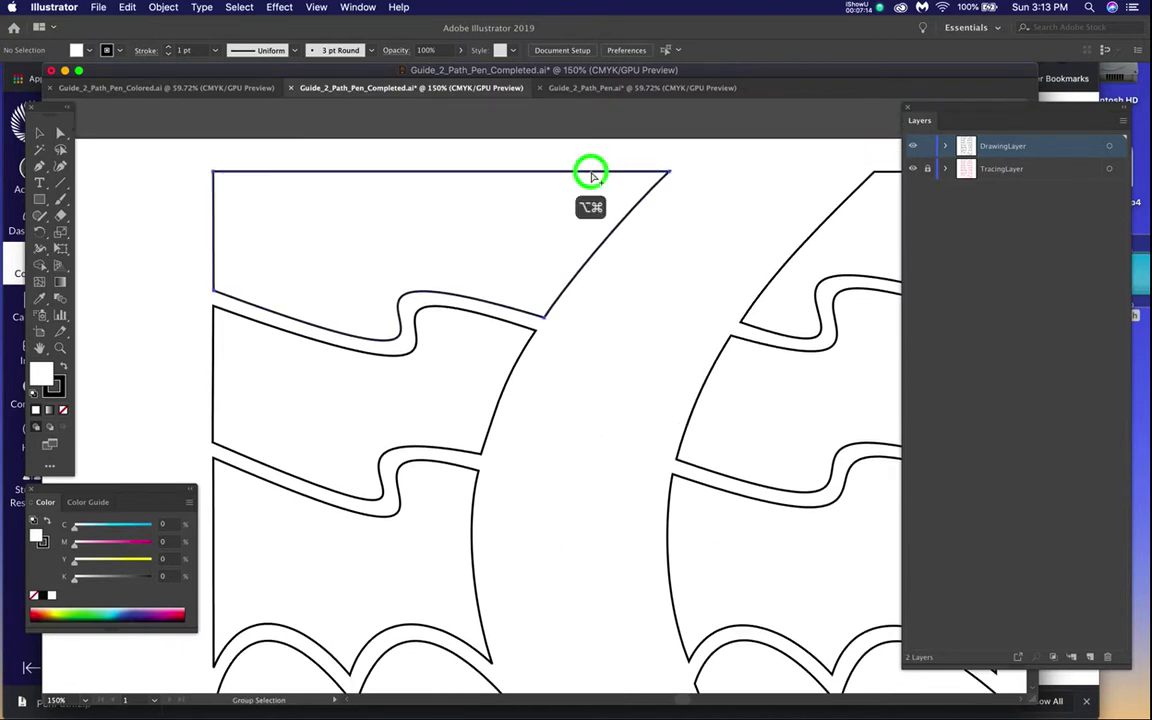
drag(591, 175, 639, 197)
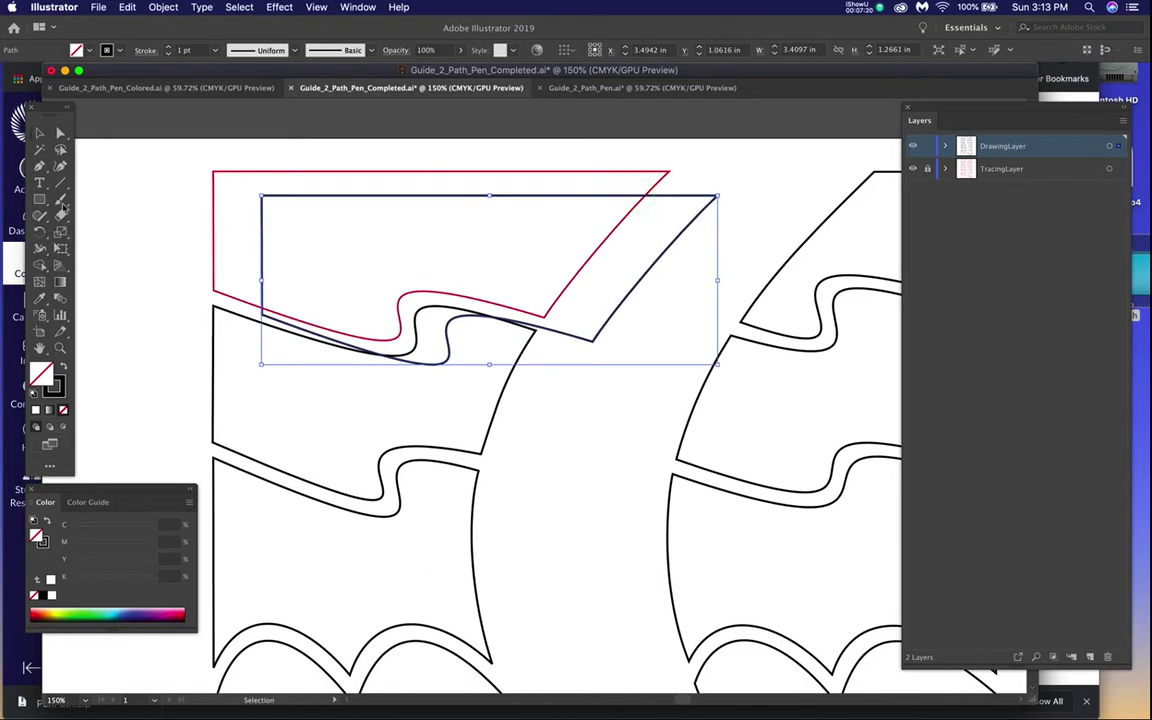
Step: Move the floating Tools panel right, to just beside the artwork's left edge
click(51, 105)
click(152, 116)
click(105, 117)
drag(94, 118, 123, 108)
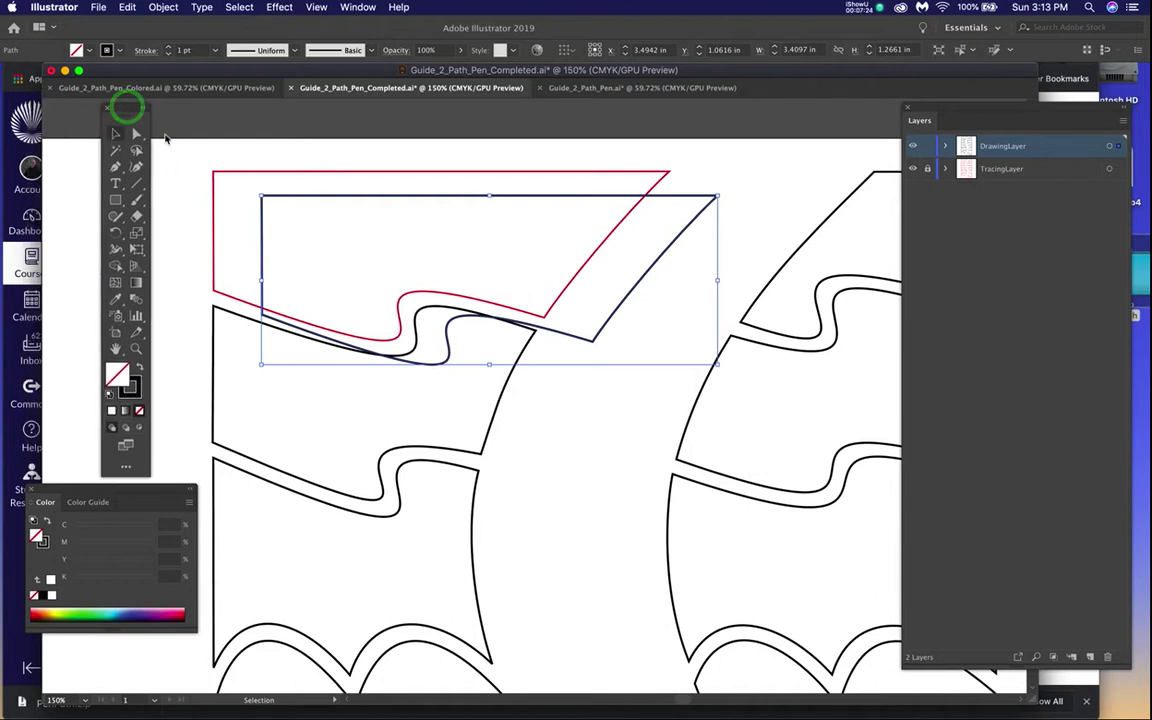
Step: Check where the Toolbars options are found and dismiss them without changing anything
click(359, 8)
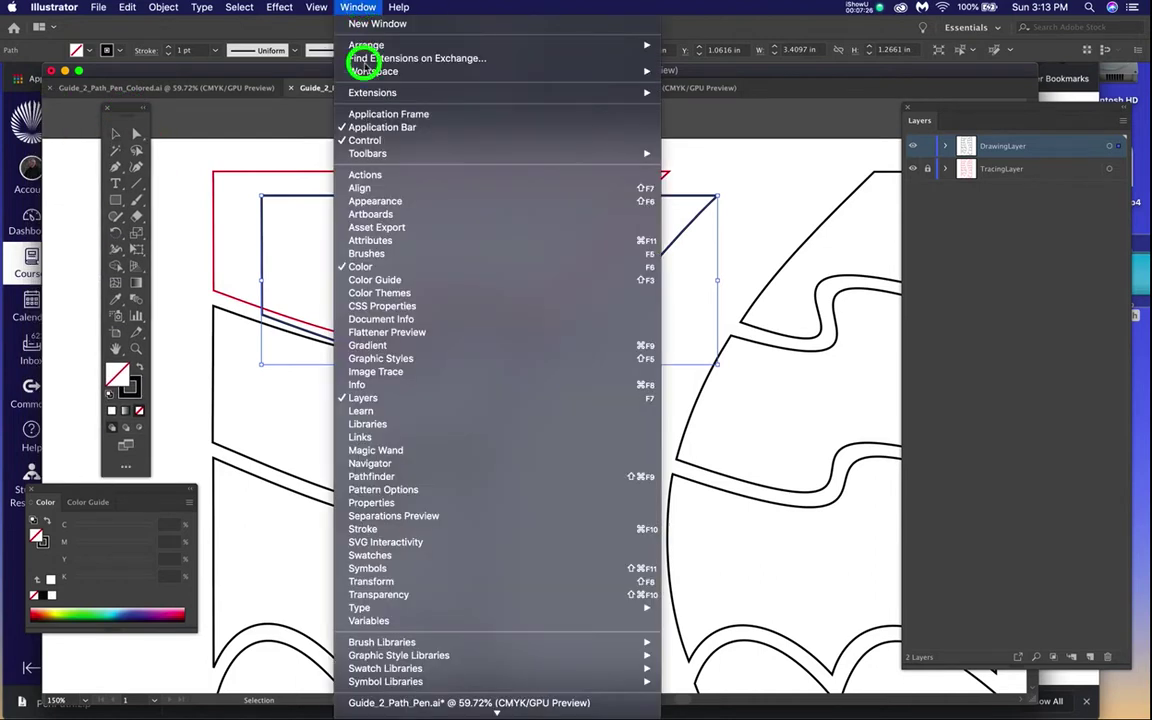
click(365, 153)
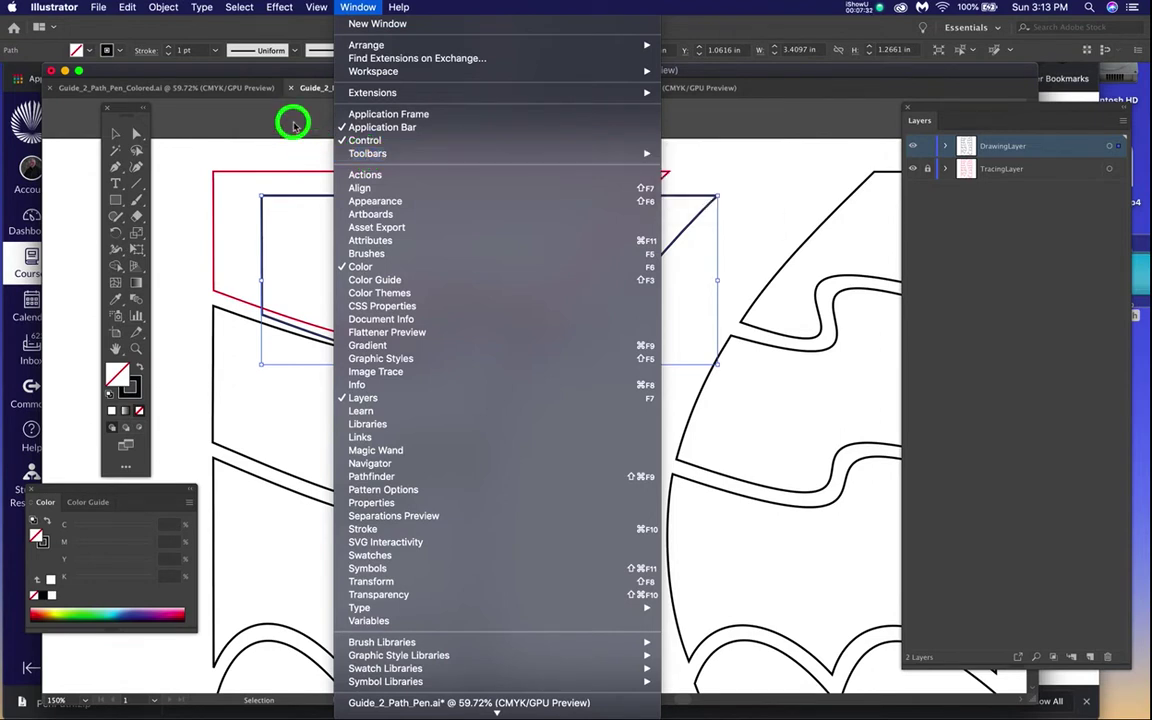
click(293, 124)
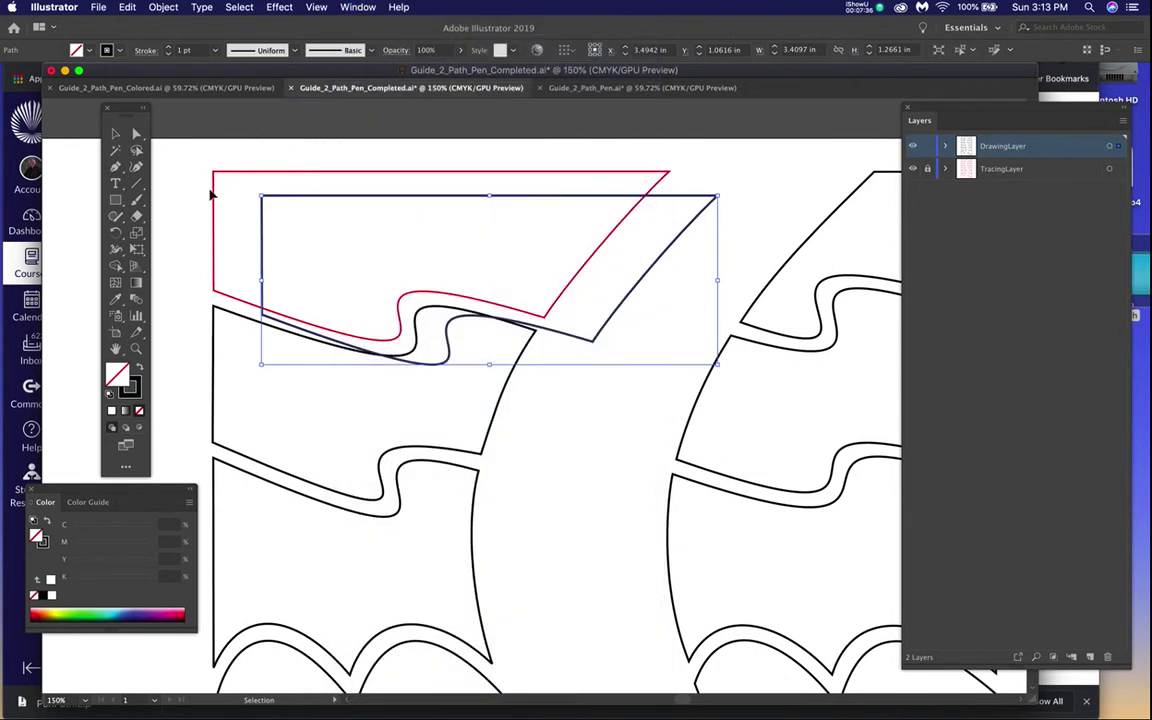
Step: Set the offset shape's fill to white (ffffff) with the Color Picker
click(110, 377)
double_click(119, 375)
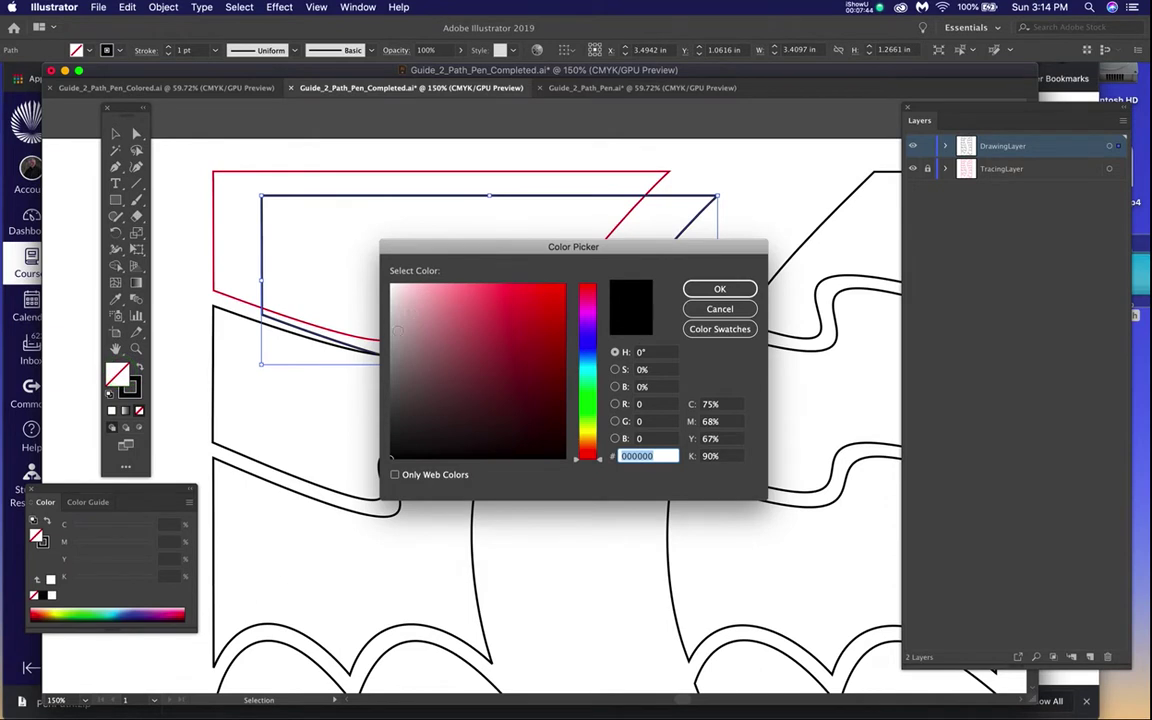
drag(416, 334, 381, 275)
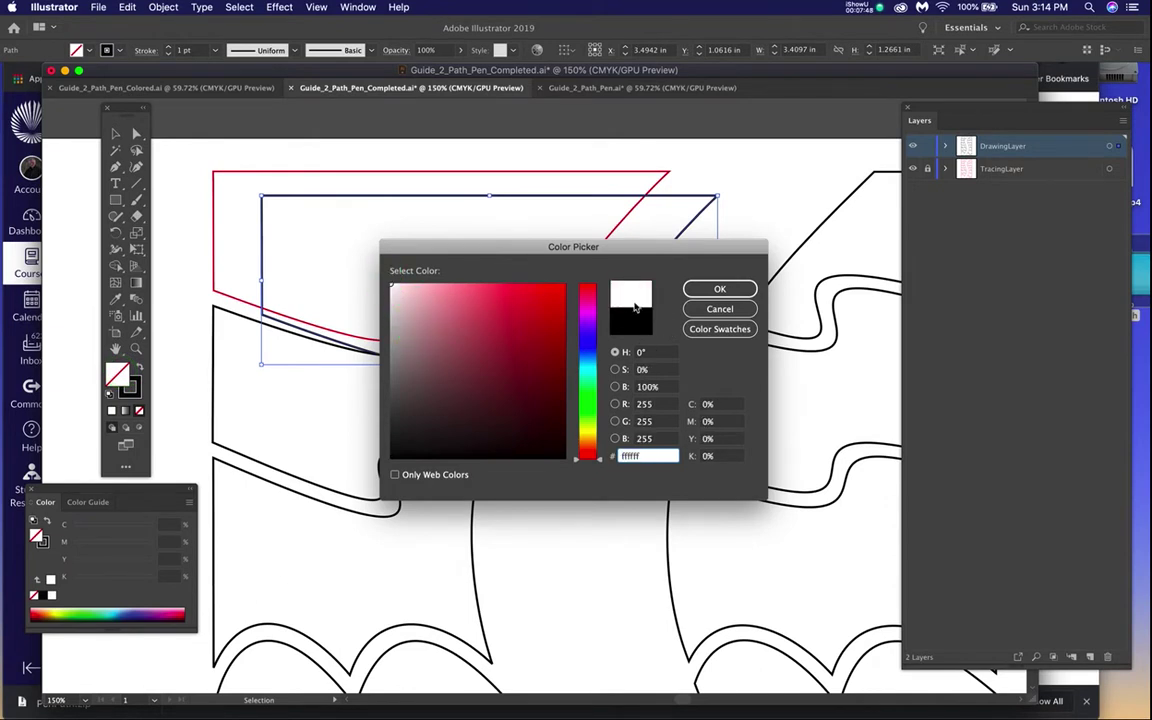
click(703, 290)
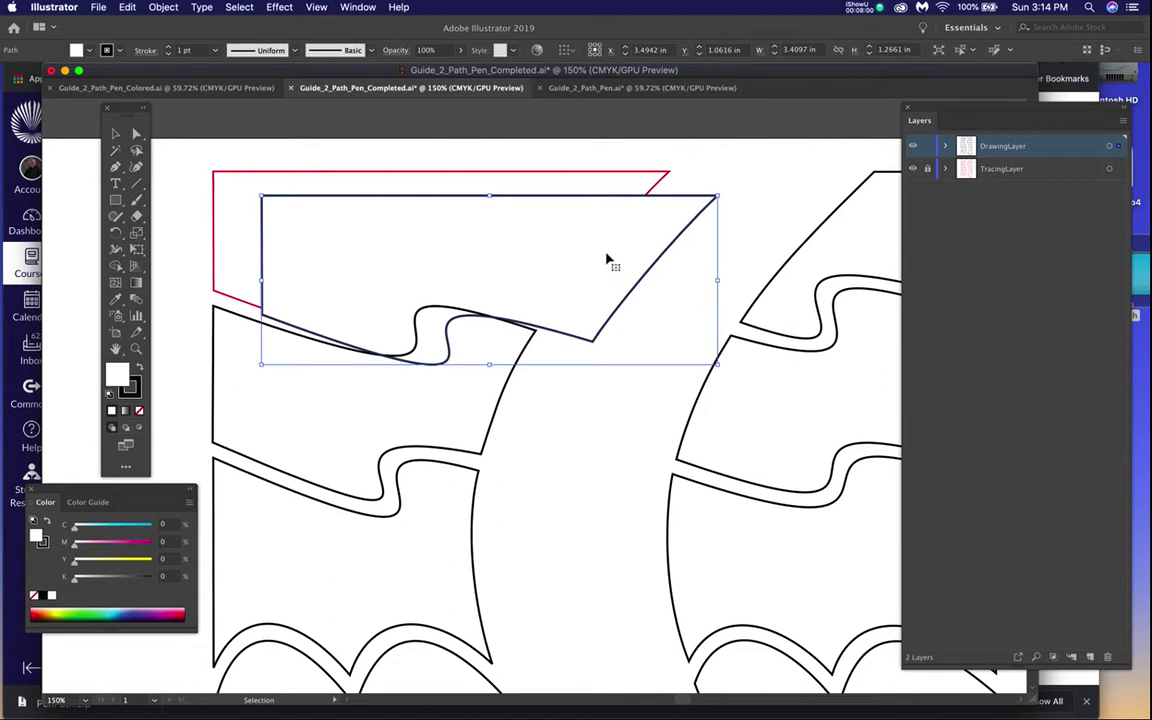
Step: Set the offset shape's fill to None, then undo both fill changes and the move
click(116, 373)
click(139, 411)
key(a)
key(super+z)
key(super+z)
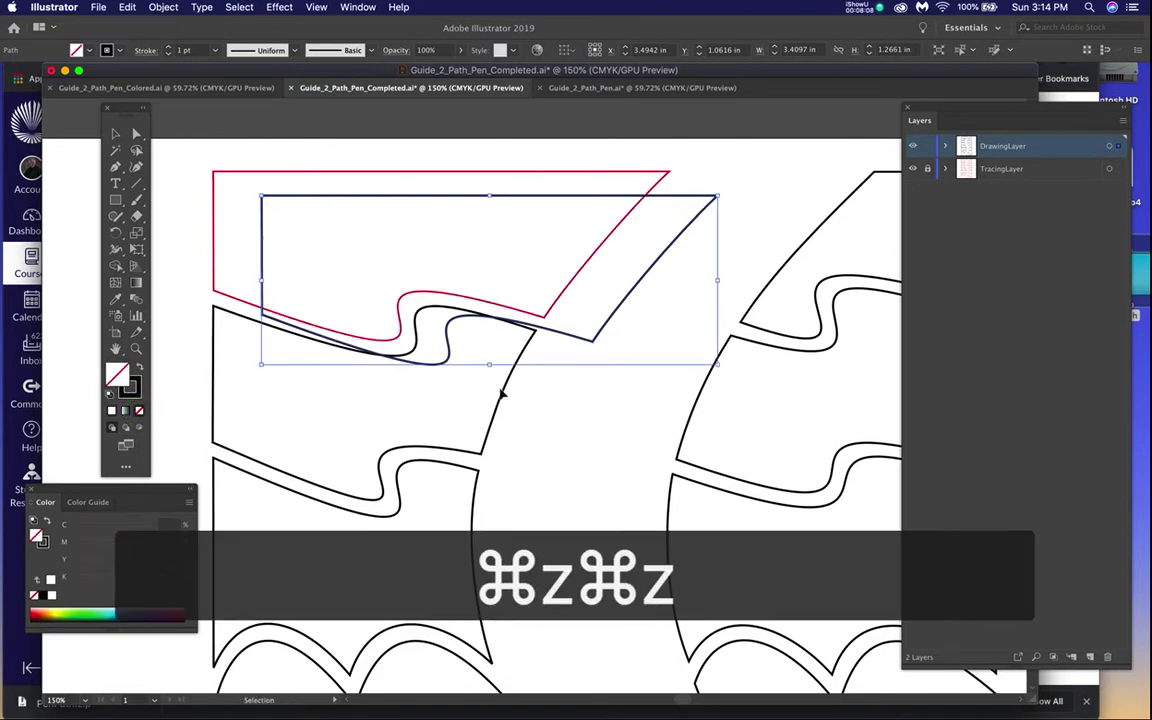
key(super+z)
key(v)
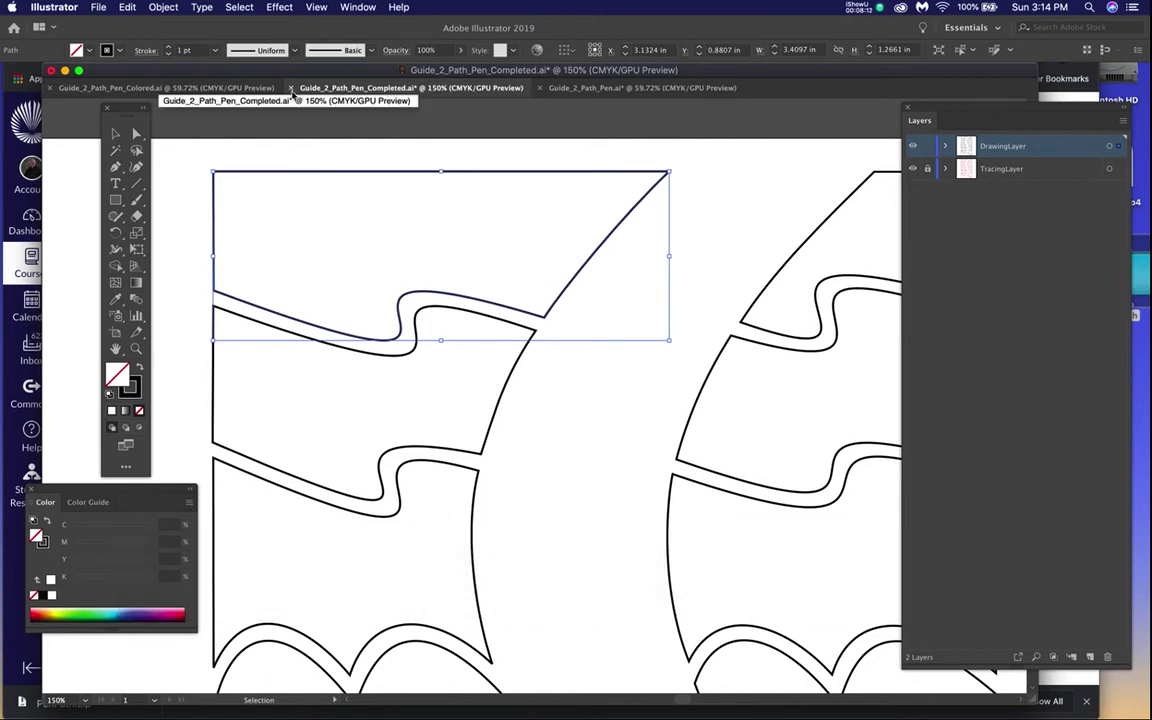
Step: Fit the completed artwork in view, inspect Guide_2_Path_Pen_Colored.ai as the colored example, and minimize the document window
key(super+0)
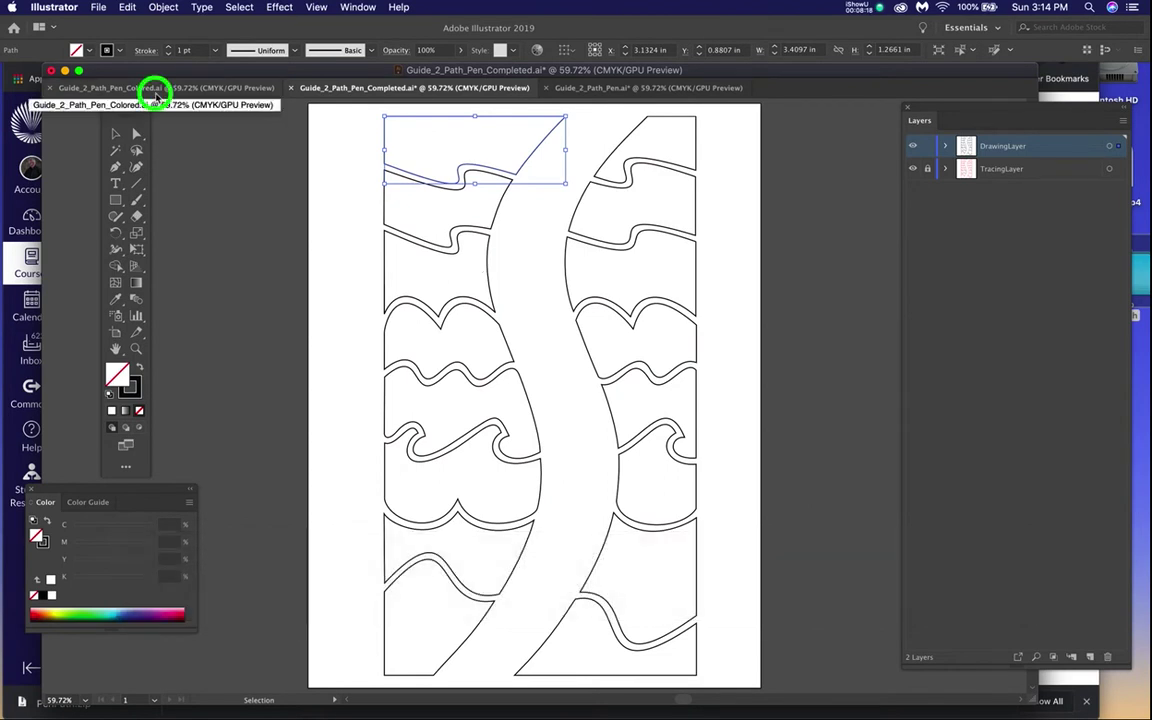
click(156, 92)
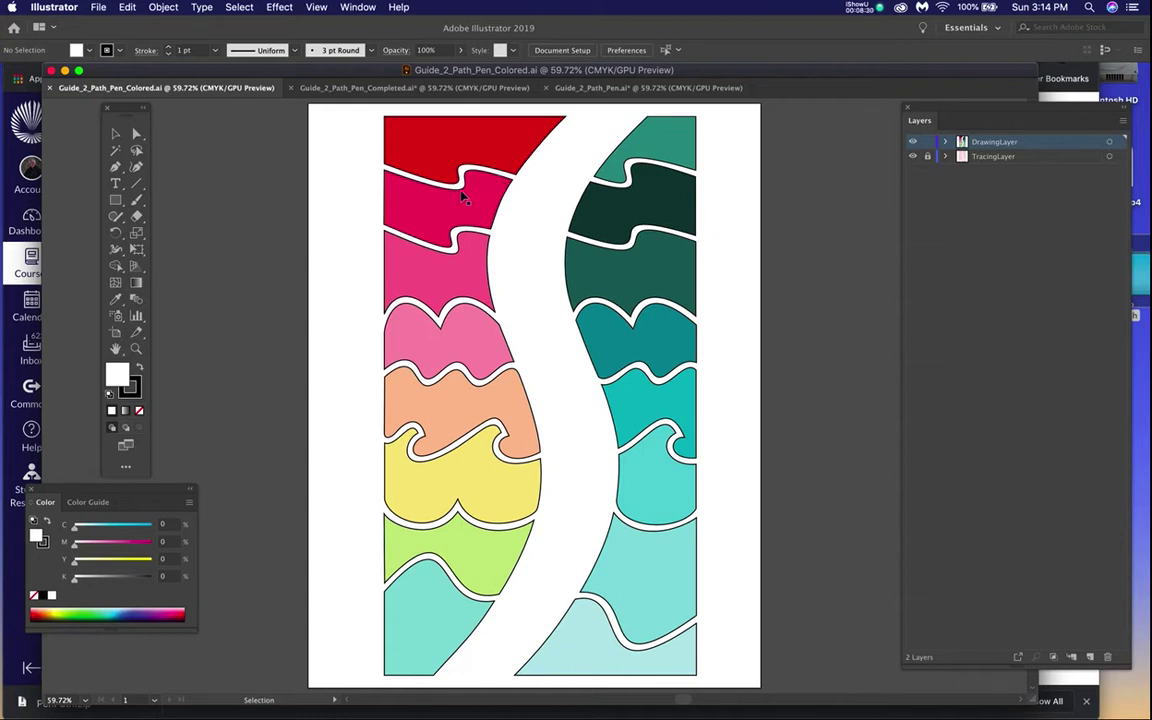
click(64, 70)
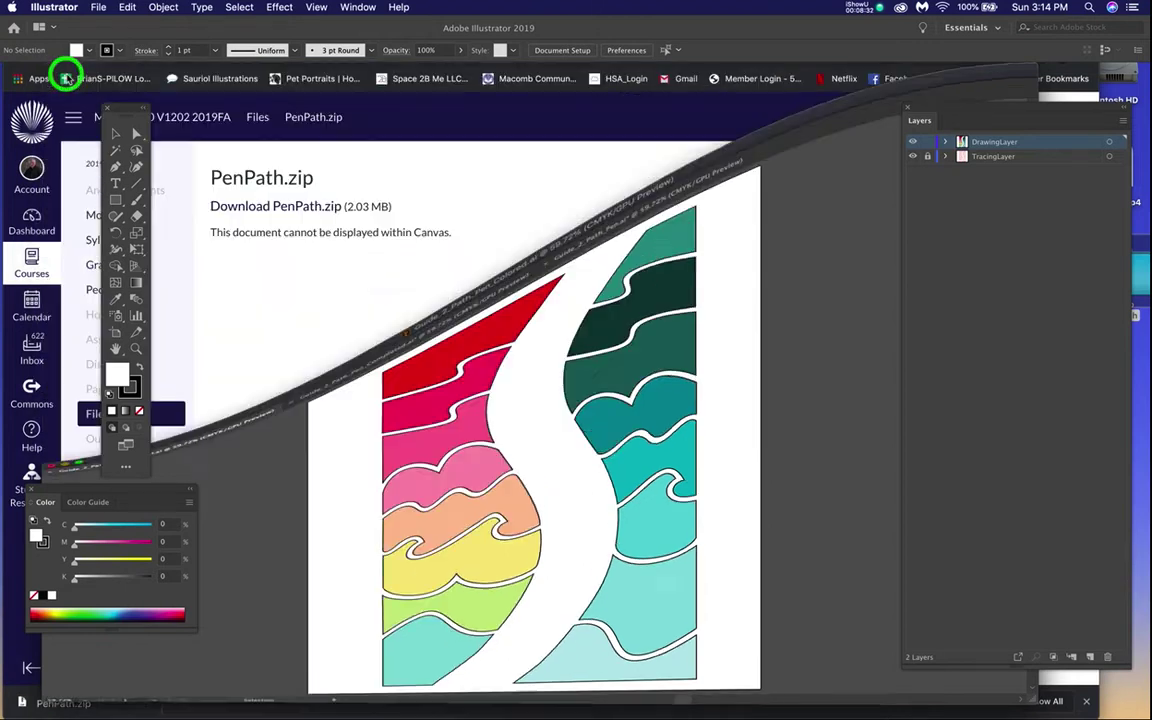
Step: Switch to Chrome, return to the course modules, and review the Guide 2 Pen and Path tutorial movies in Week One
click(345, 286)
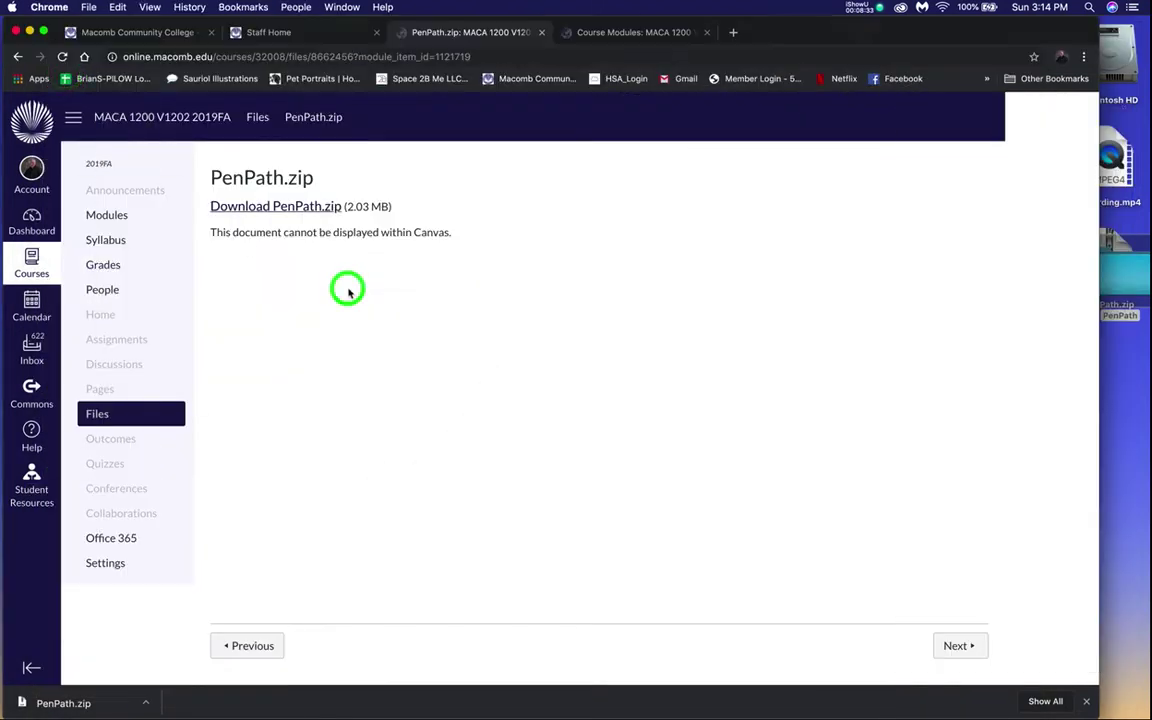
click(17, 56)
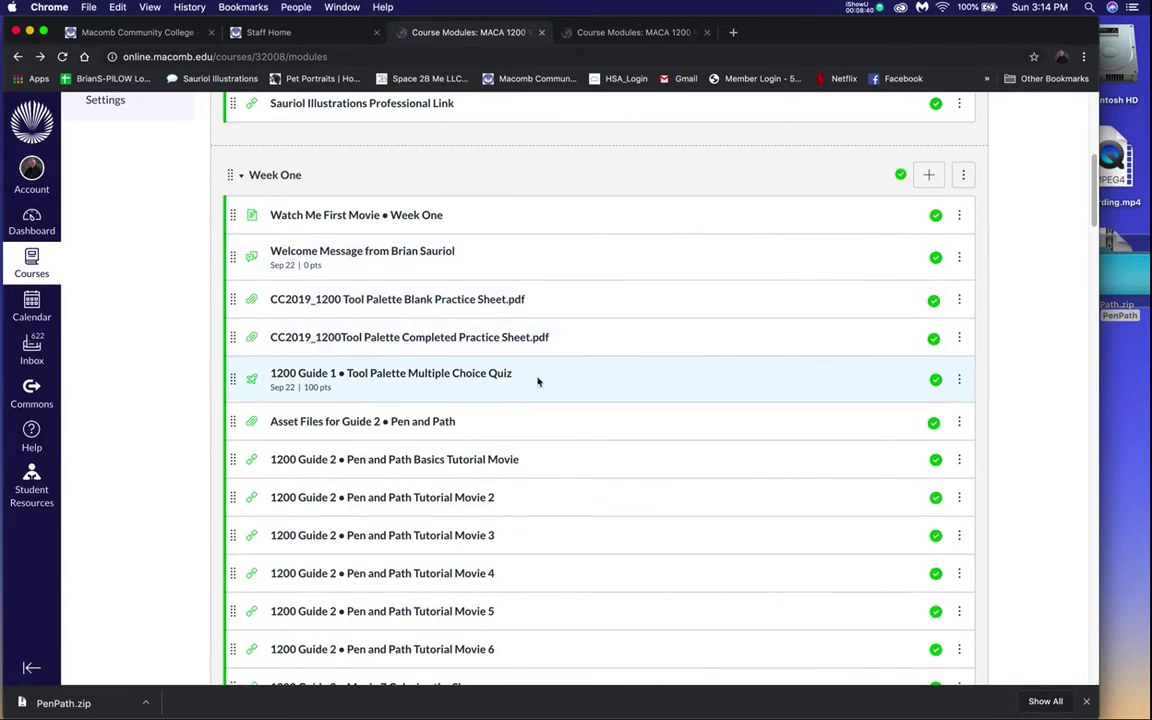
scroll(537, 381, down, 3)
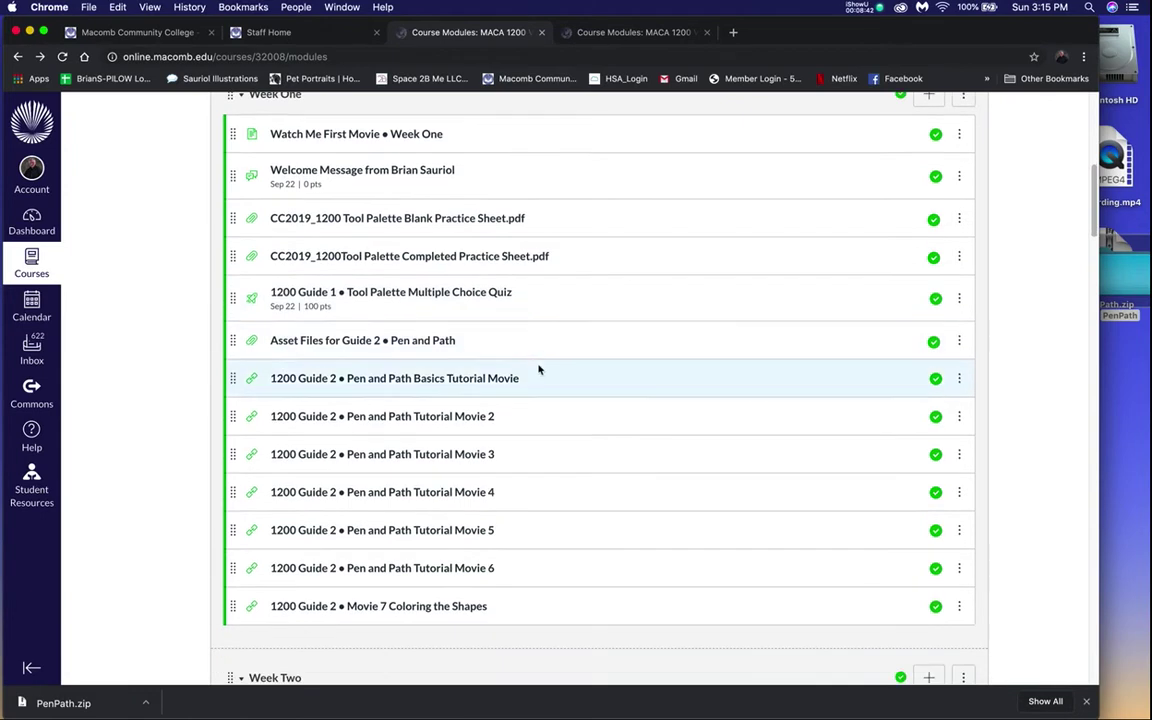
scroll(538, 370, down, 3)
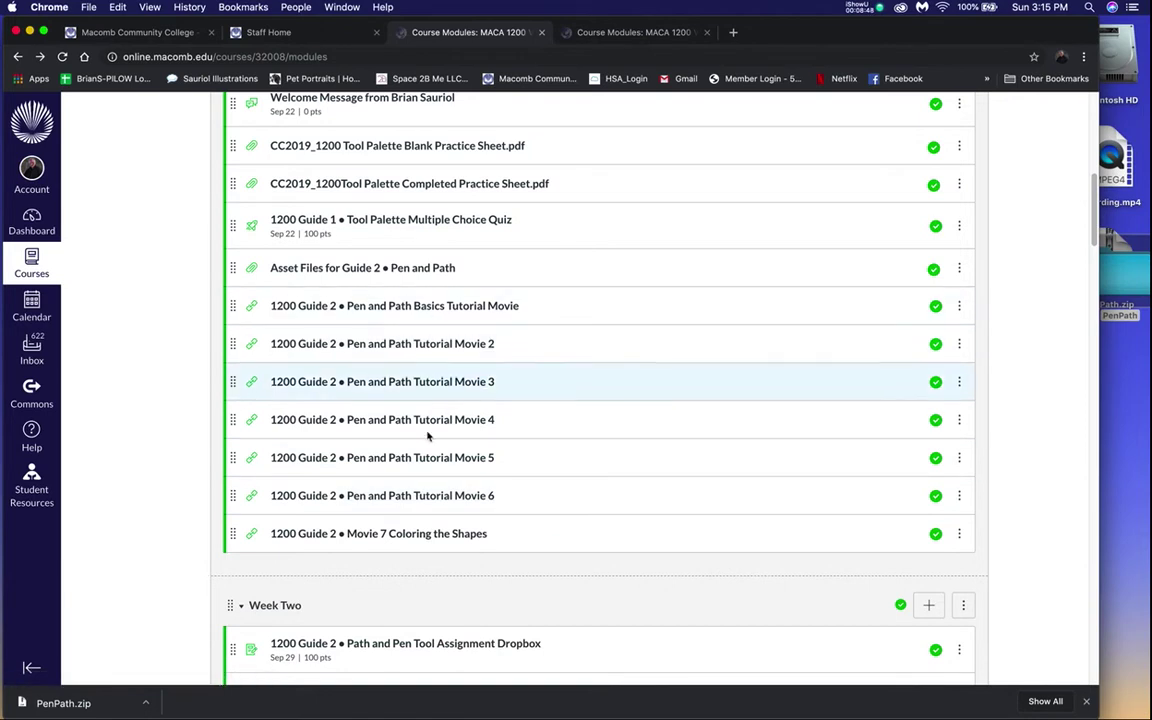
Step: Open the 1200 Guide 2 • Pen and Path Basics Tutorial Movie, play its opening with the volume raised, and pause it
click(407, 310)
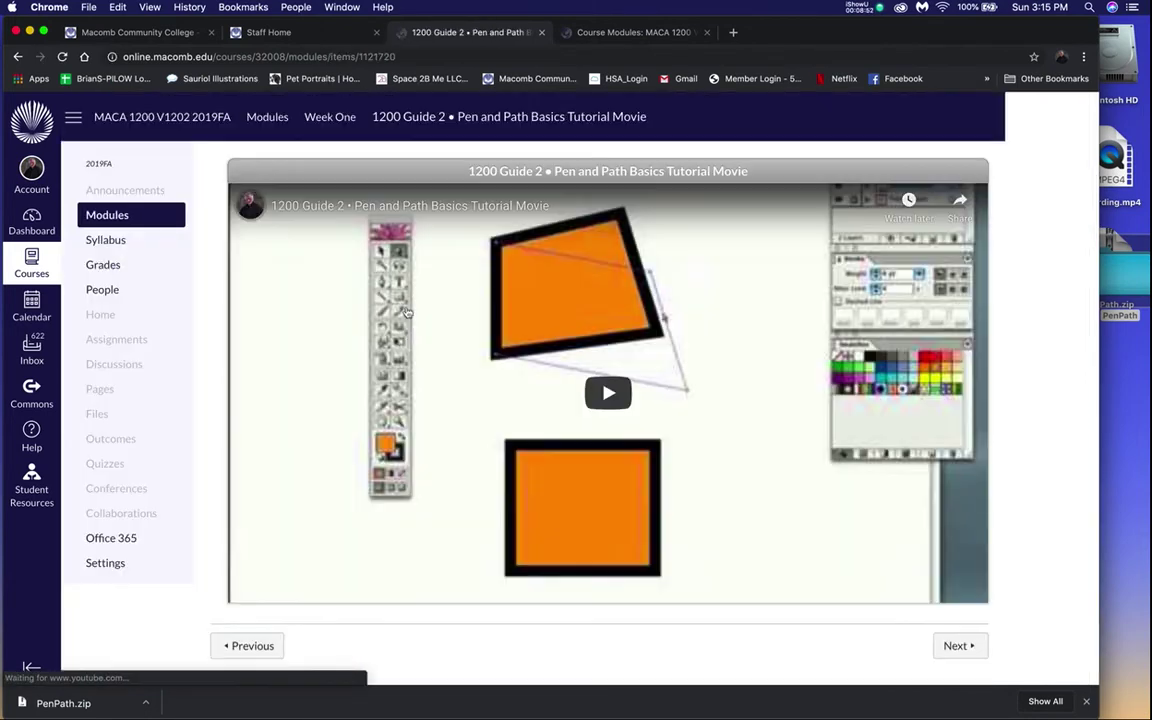
click(607, 392)
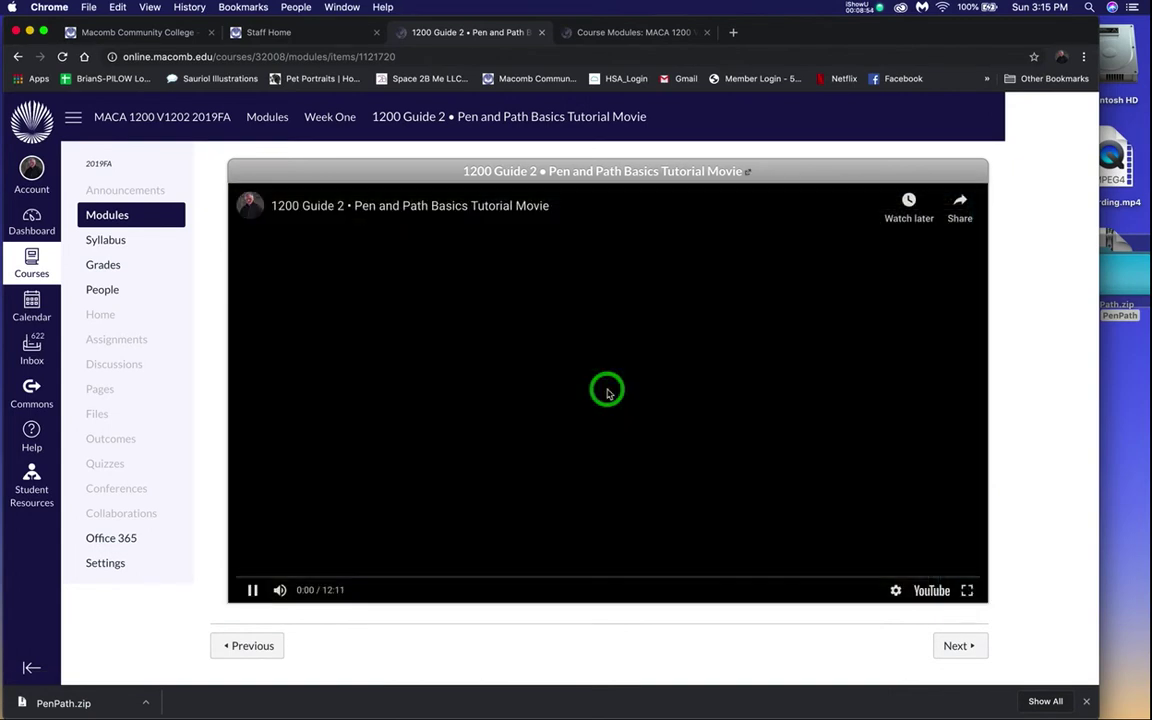
key(XF86AudioRaiseVolume)
key(XF86AudioRaiseVolume)
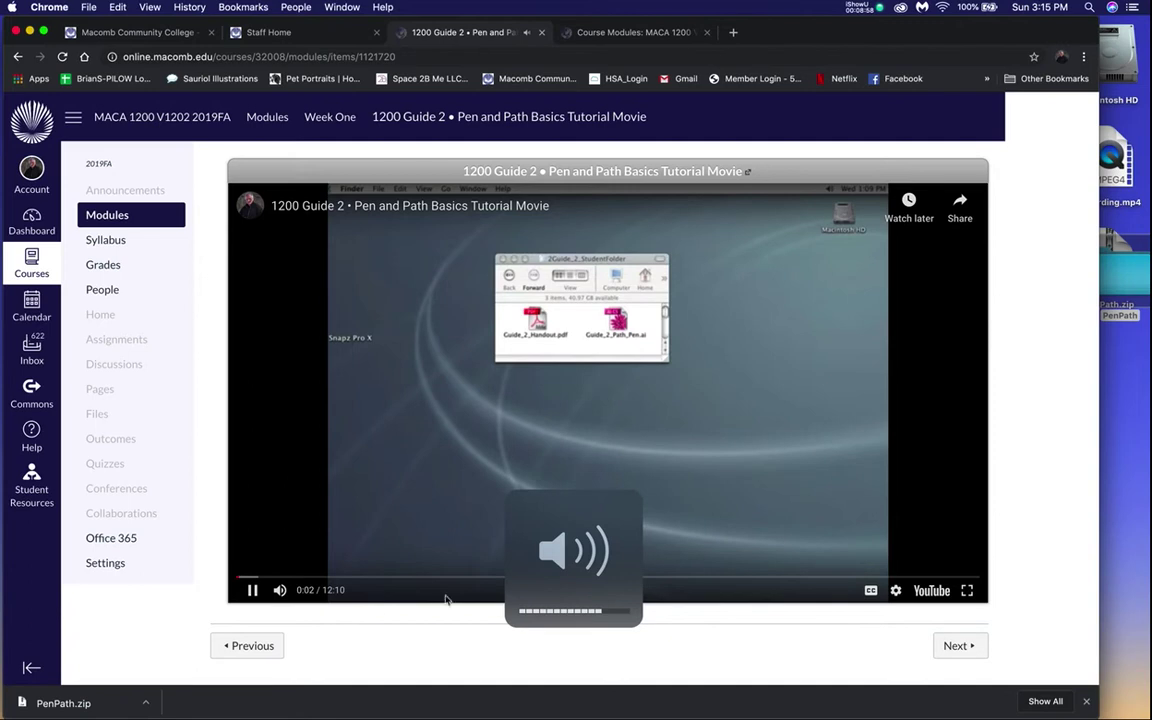
click(252, 589)
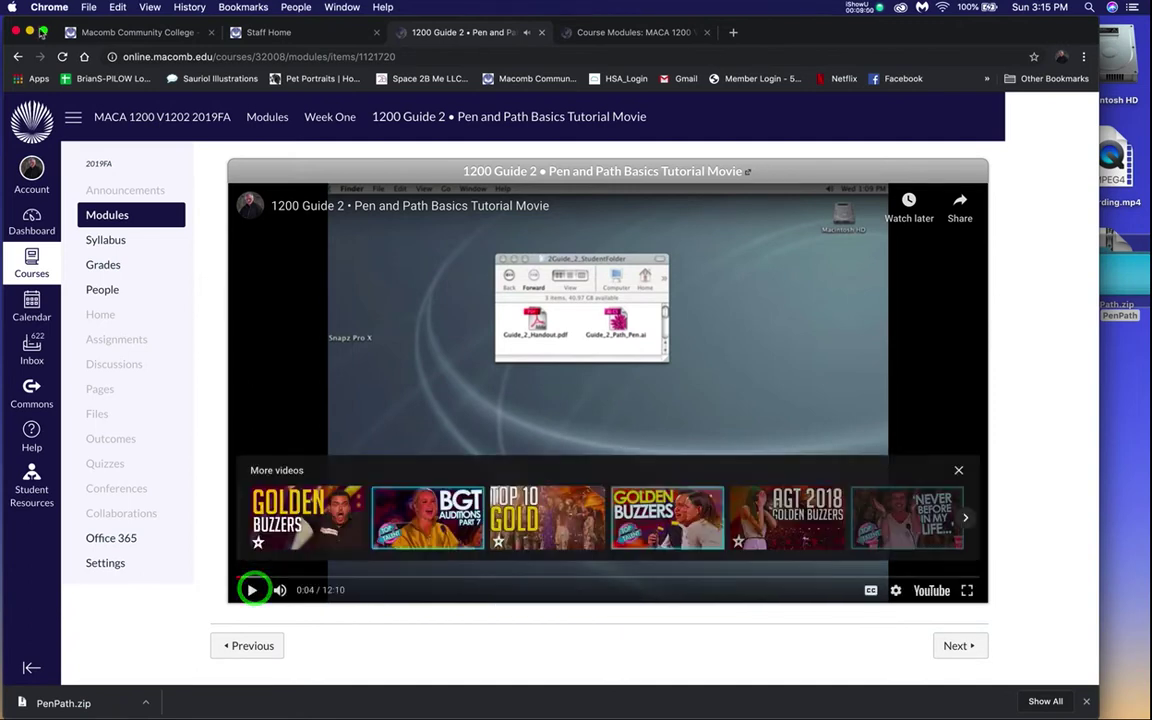
Step: Return to the course modules and open the PenPath folder on the desktop
click(18, 56)
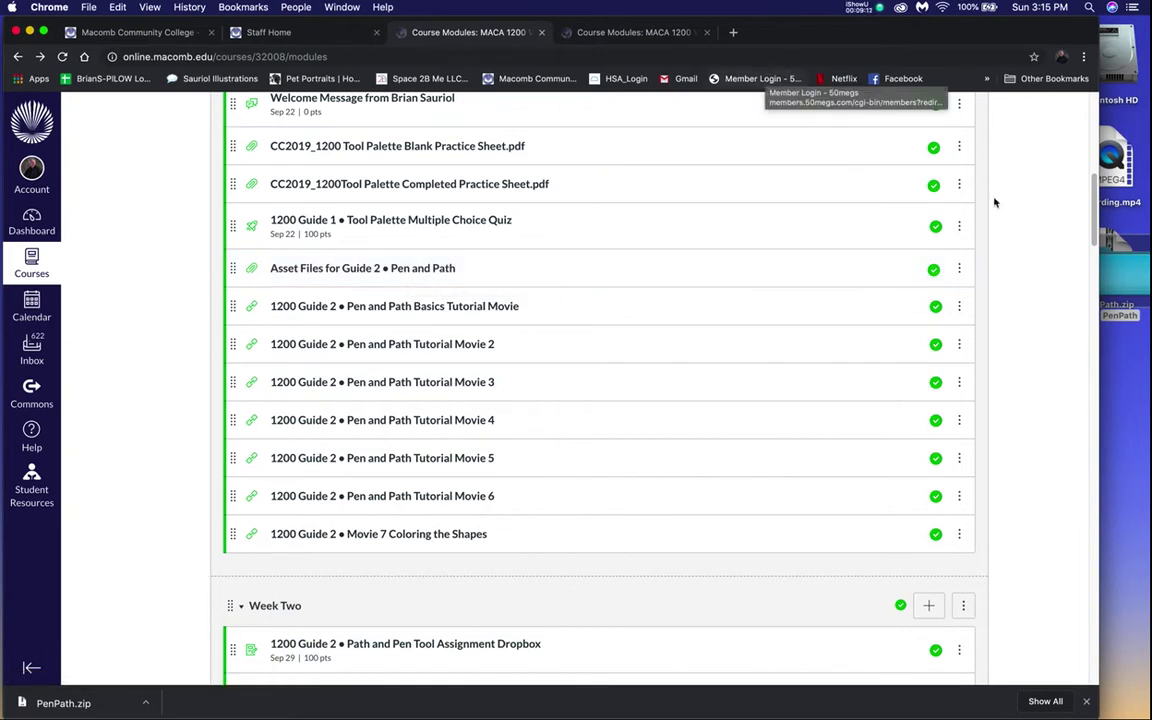
click(1125, 284)
click(1125, 284)
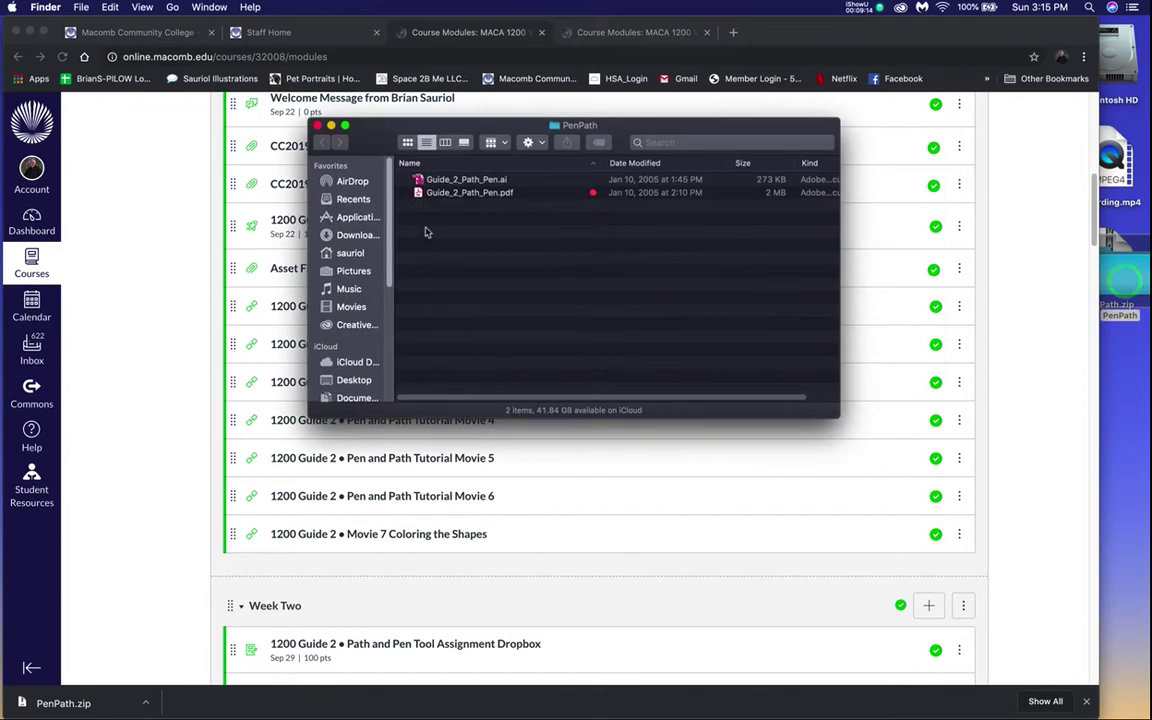
Step: Open Guide_2_Path_Pen.pdf from the PenPath folder, zoom out to 125%, and review its opening pages through the first-pass example on page 3
click(417, 194)
double_click(417, 194)
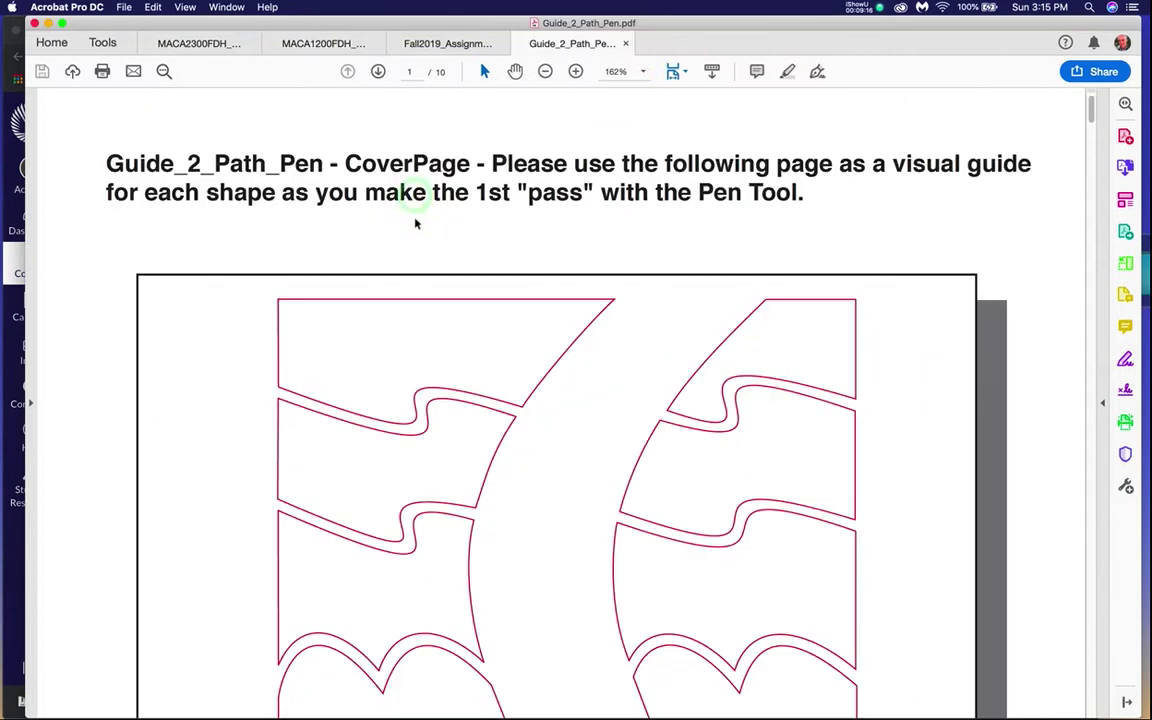
scroll(485, 372, down, 3)
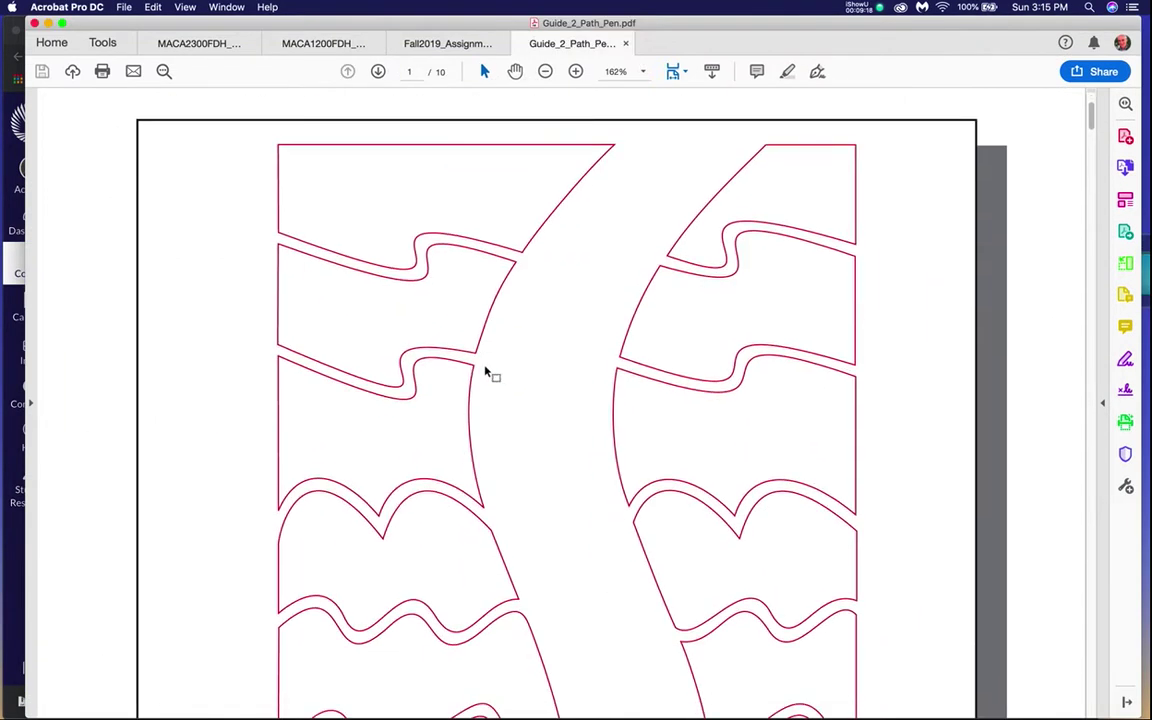
key(super+minus)
key(super+minus)
scroll(485, 372, down, 5)
scroll(627, 437, down, 15)
scroll(629, 436, down, 15)
scroll(632, 433, down, 1)
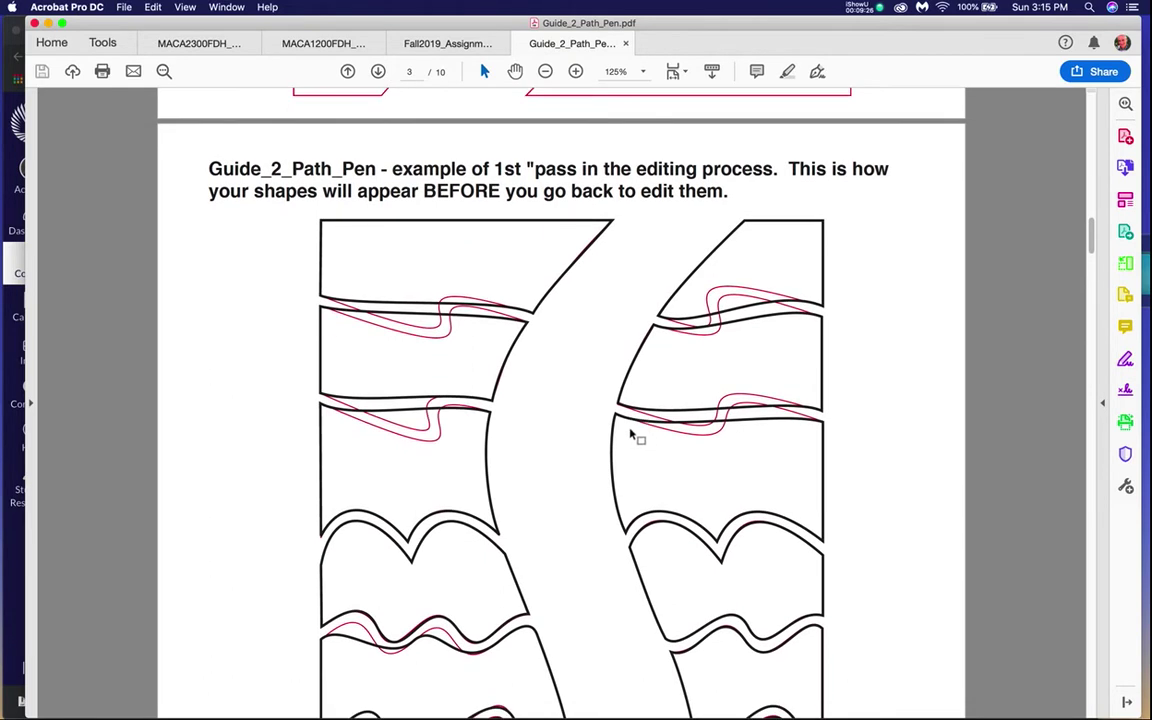
Step: Examine the tool use instructions and the shorthand guide for creating each shape in the PDF, and minimize its window
scroll(632, 437, down, 15)
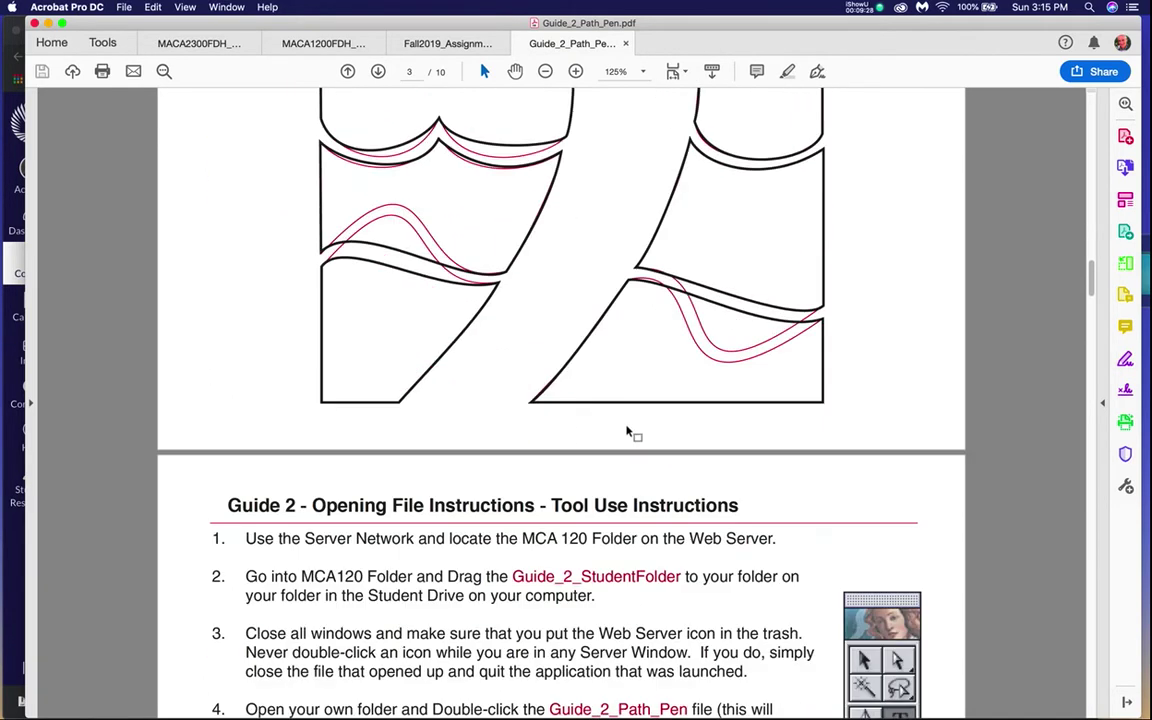
scroll(629, 433, down, 20)
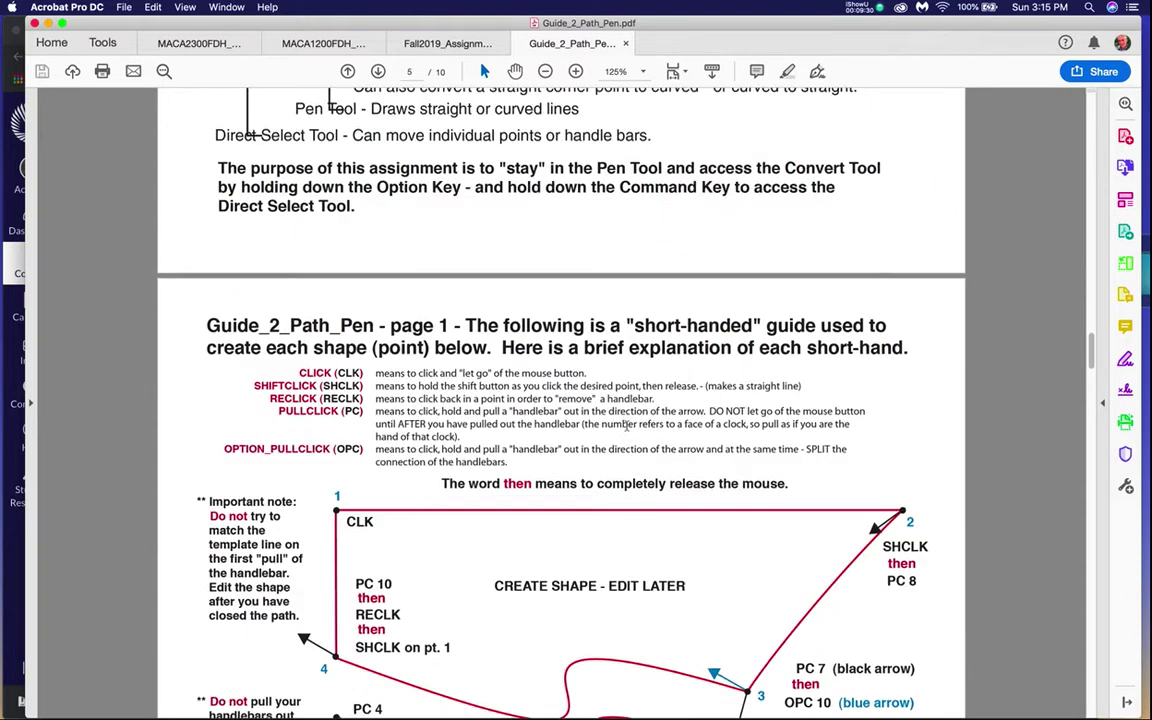
scroll(625, 425, down, 10)
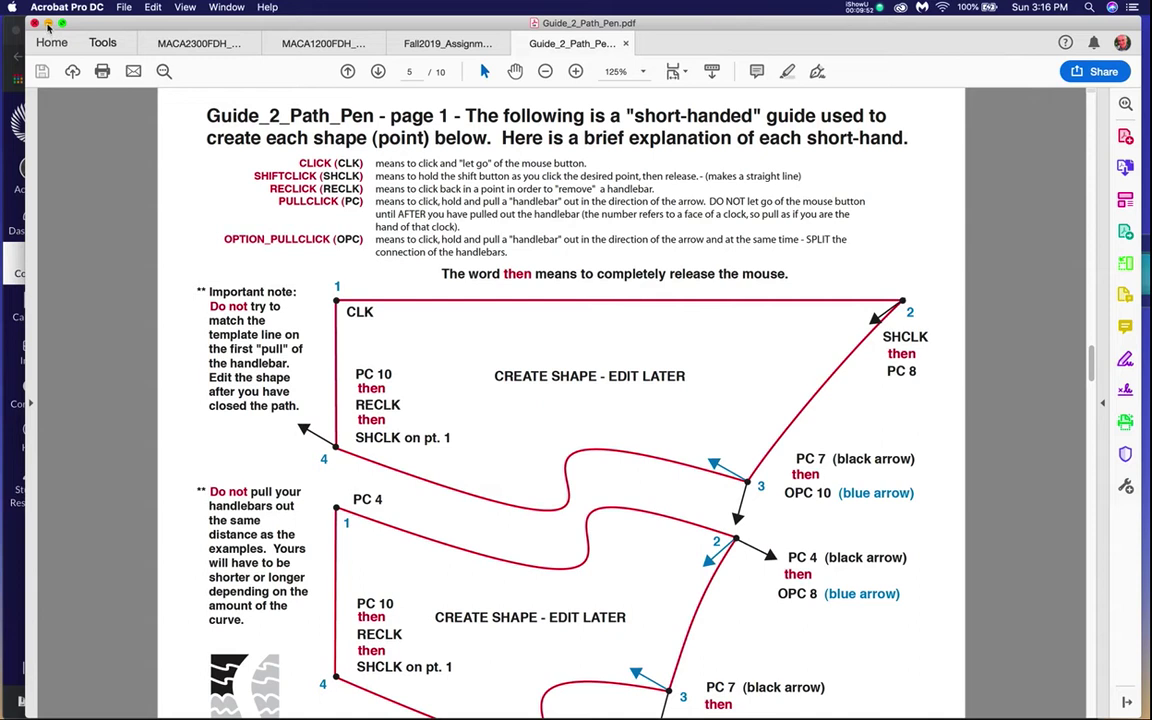
click(47, 24)
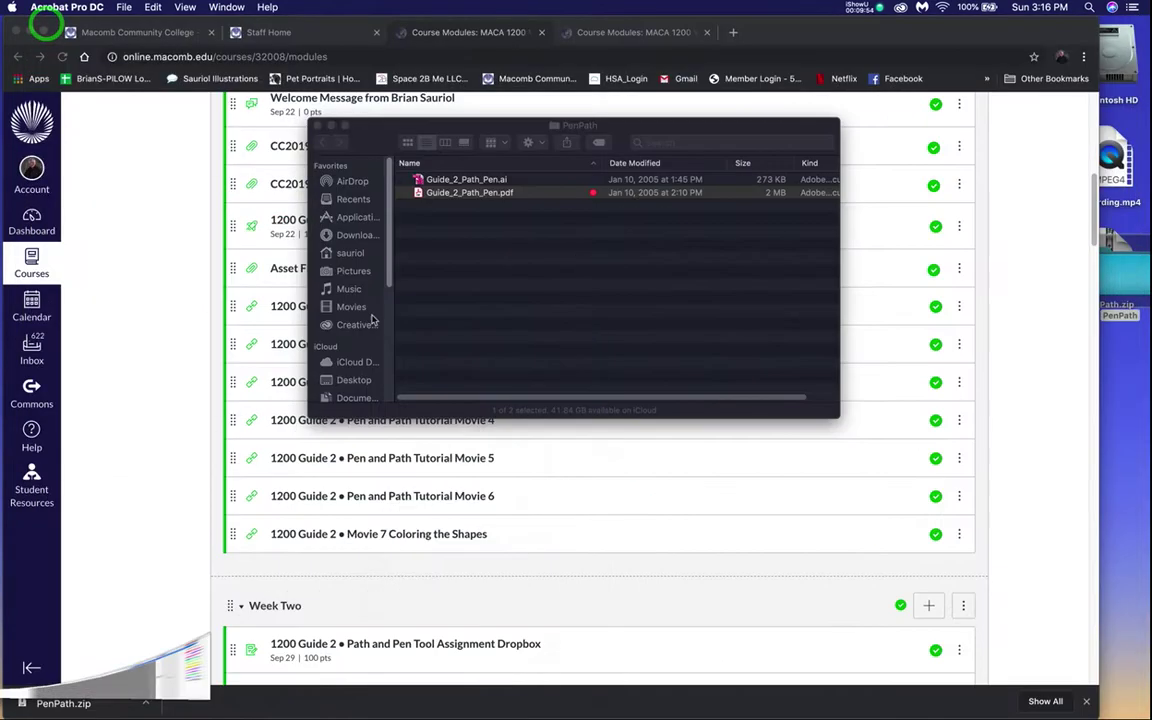
Step: Open 1200 Guide 2 • Pen and Path Tutorial Movie 2 from the modules, play it, and skip ahead in stages past the four-minute mark
click(575, 481)
click(384, 345)
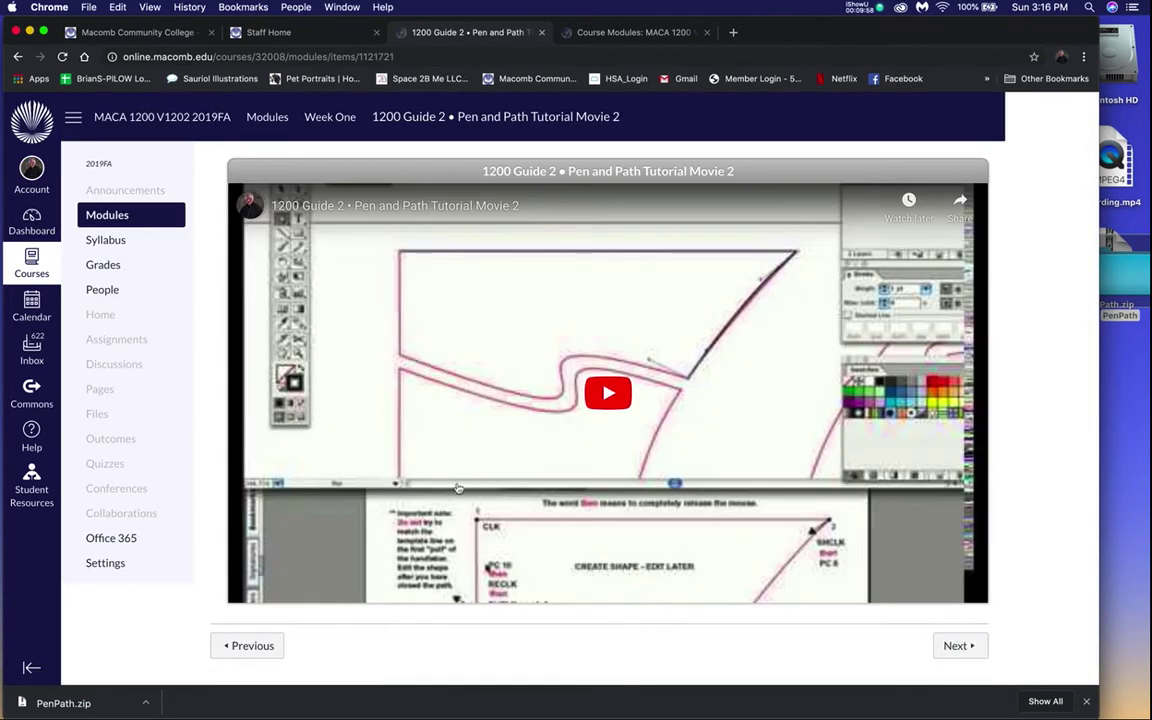
click(567, 410)
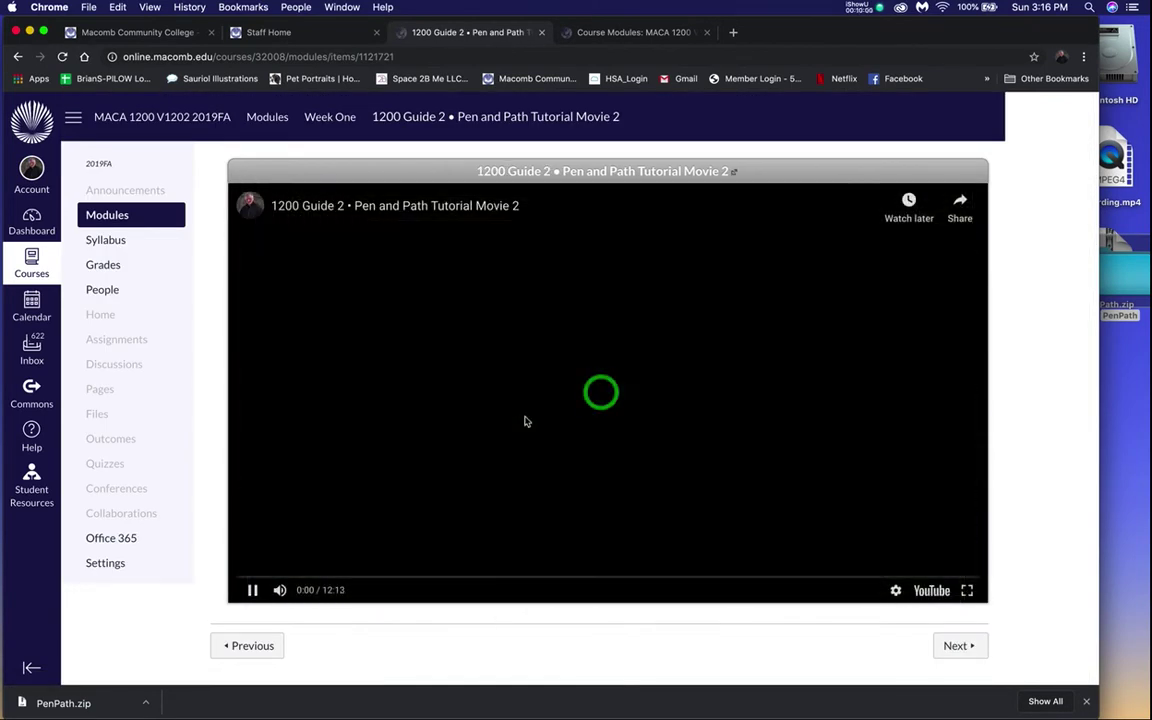
click(366, 579)
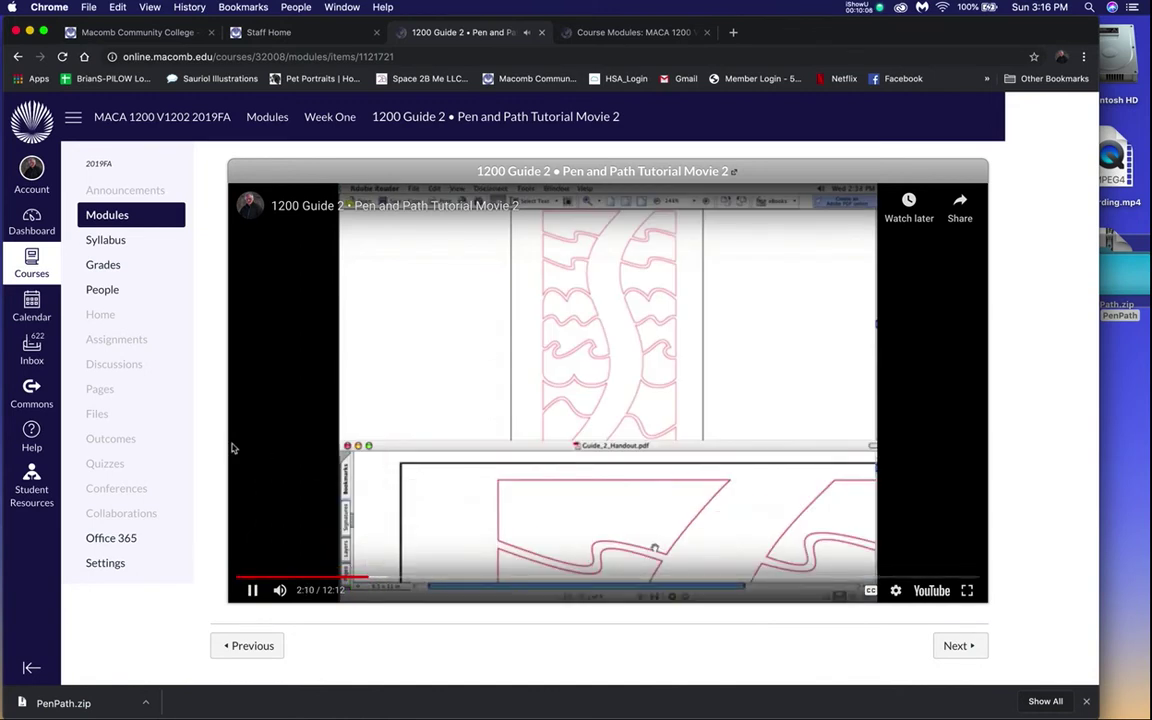
click(439, 582)
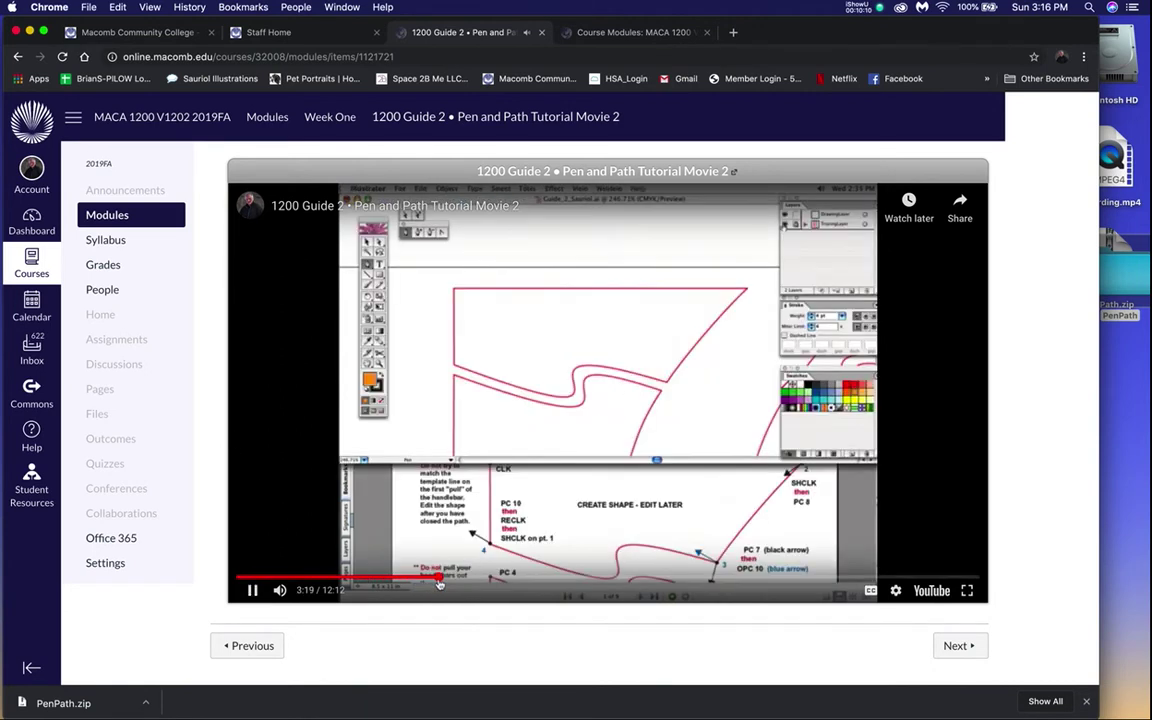
click(496, 579)
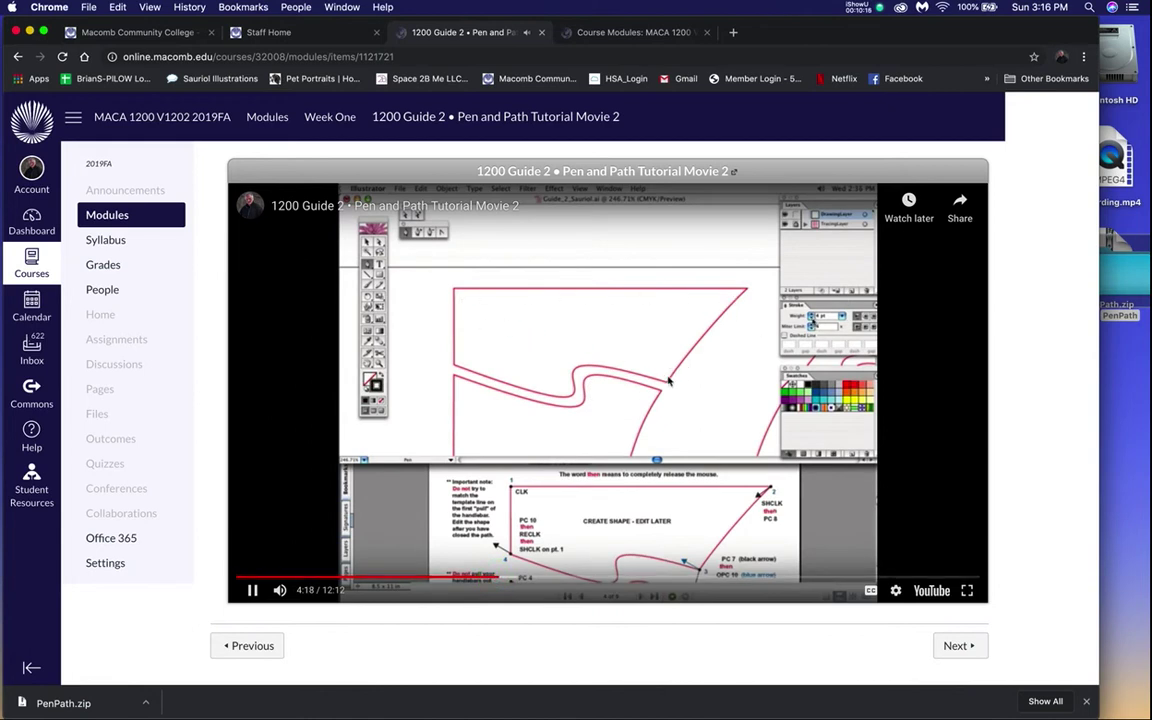
Step: Pause and resume Tutorial Movie 2, skip ahead to the Pen tool drawing of the first shape, and pause at 5:01
click(253, 591)
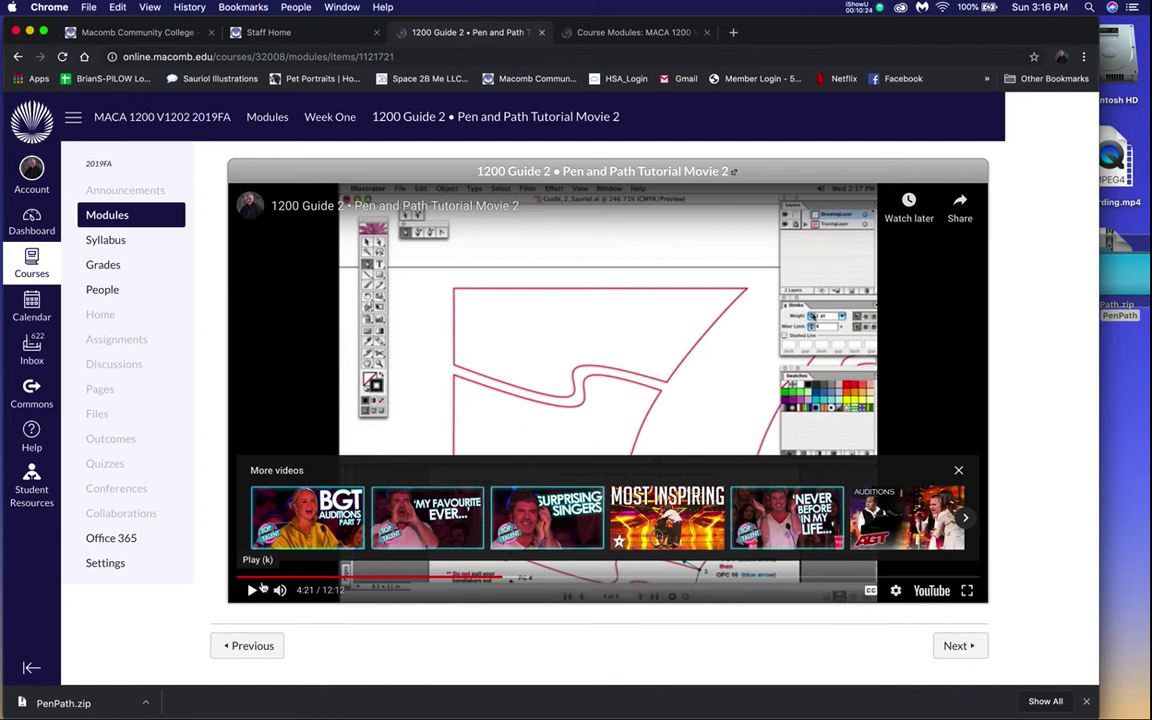
click(253, 591)
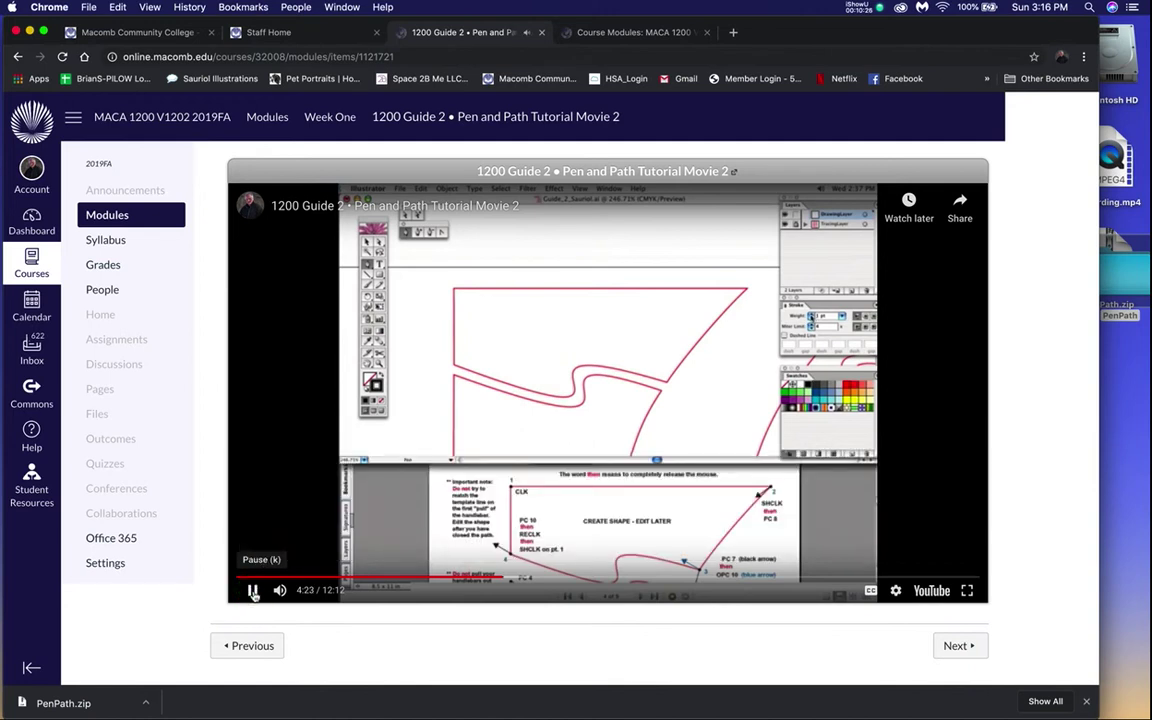
click(531, 578)
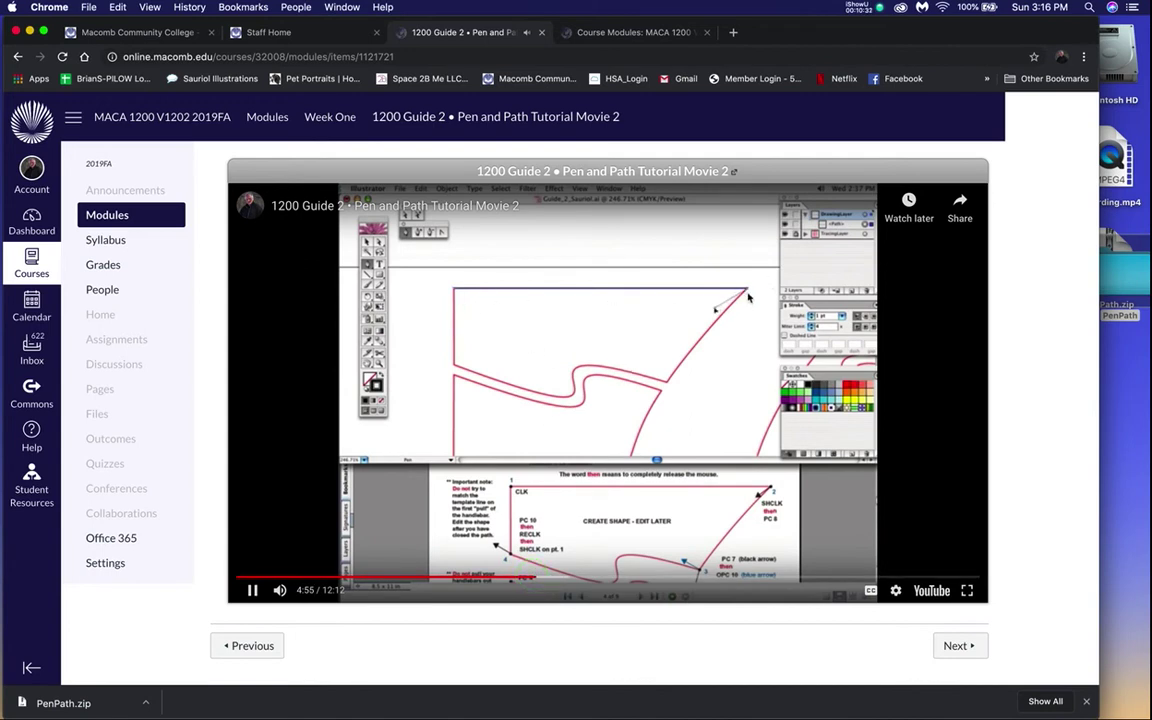
click(253, 591)
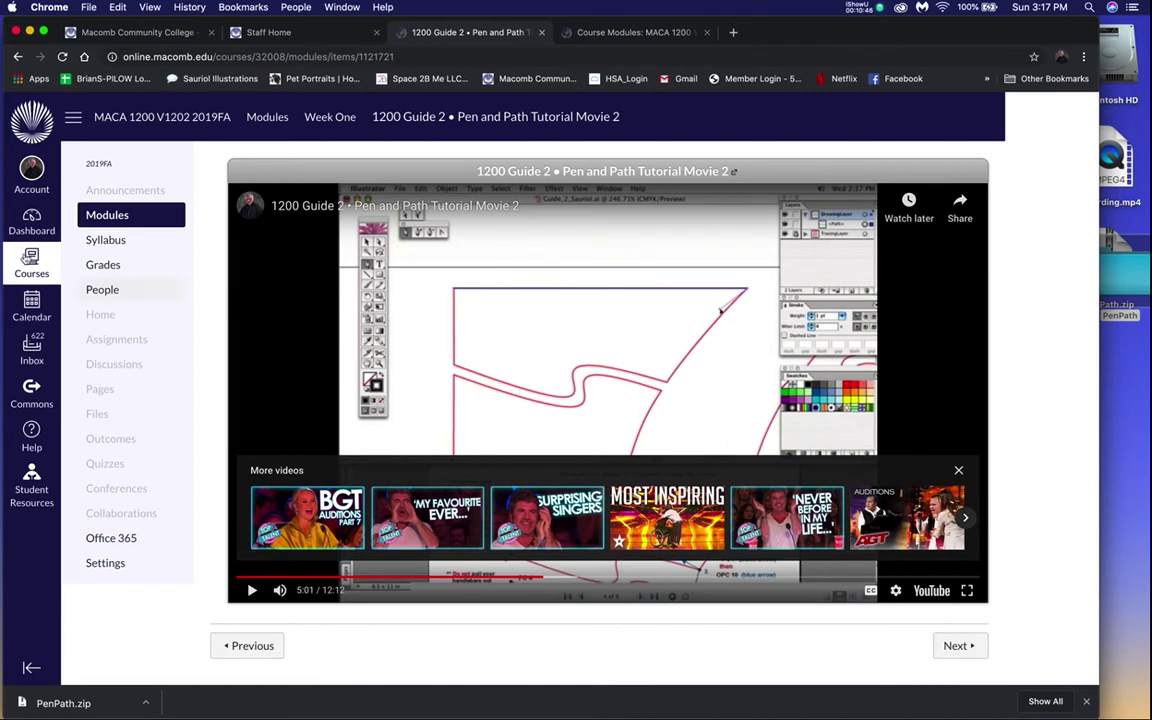
Step: Switch to Illustrator, show Guide_2_Path_Pen_Completed.ai, and inspect its first shape at 150% zoom
mouse_move(5, 226)
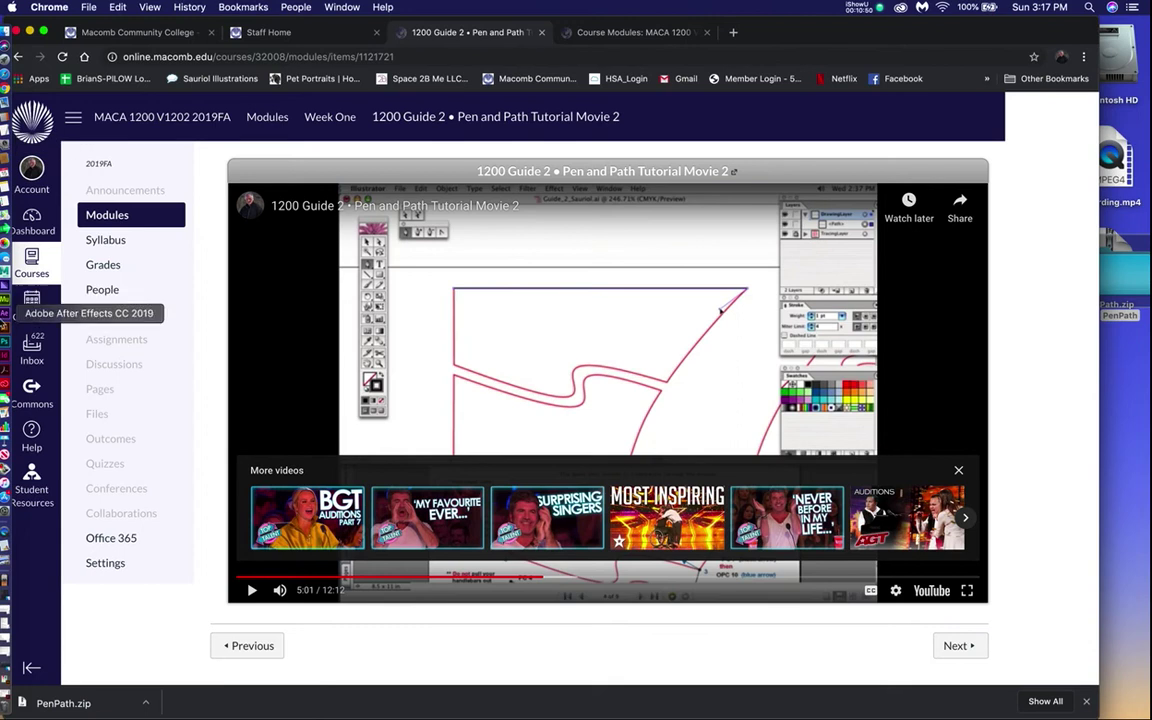
click(6, 328)
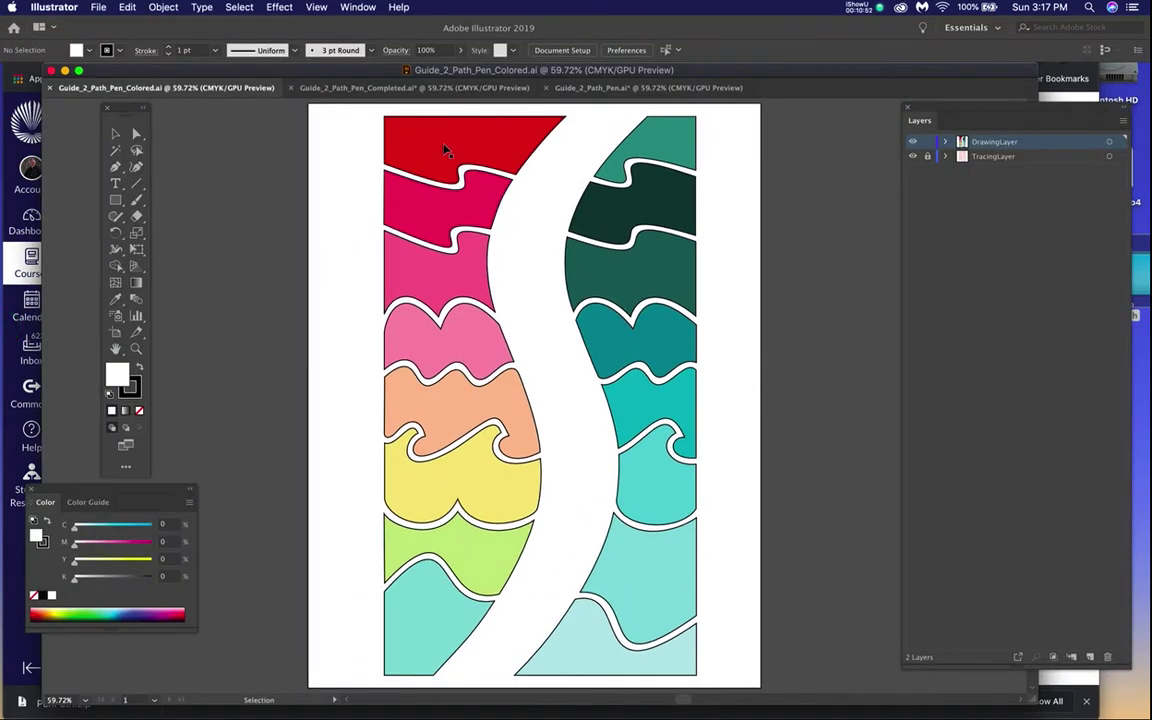
click(360, 89)
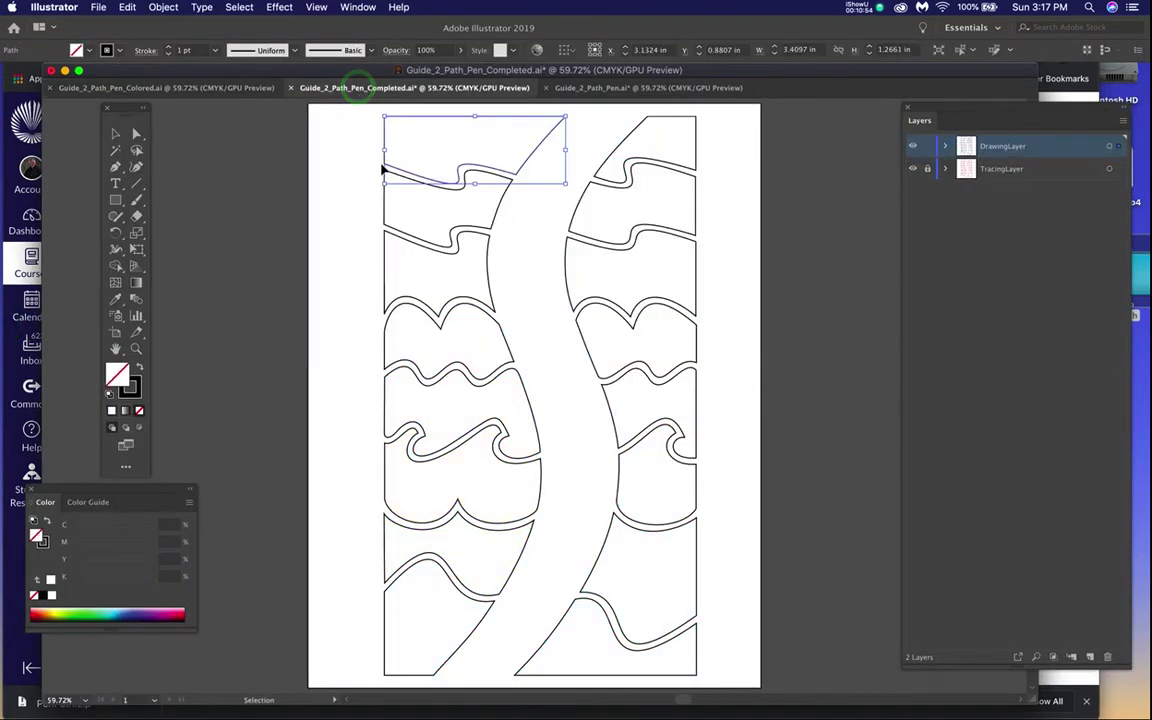
scroll(458, 168, up, 3)
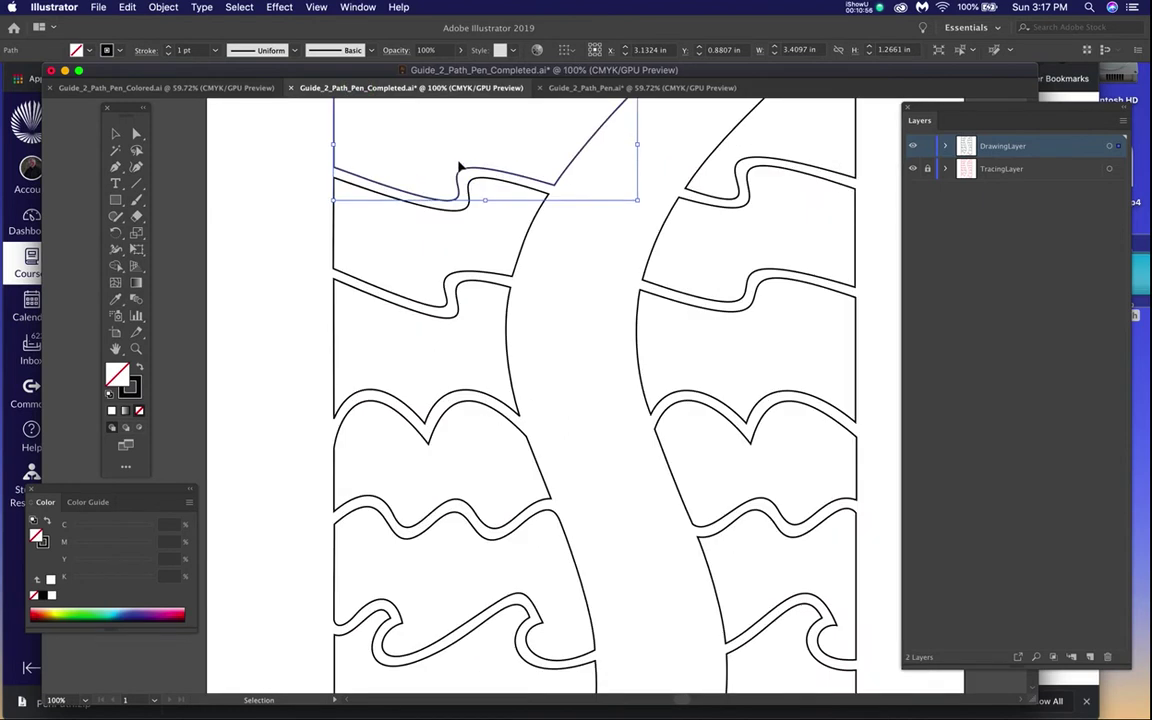
scroll(456, 170, up, 2)
scroll(520, 220, up, 1)
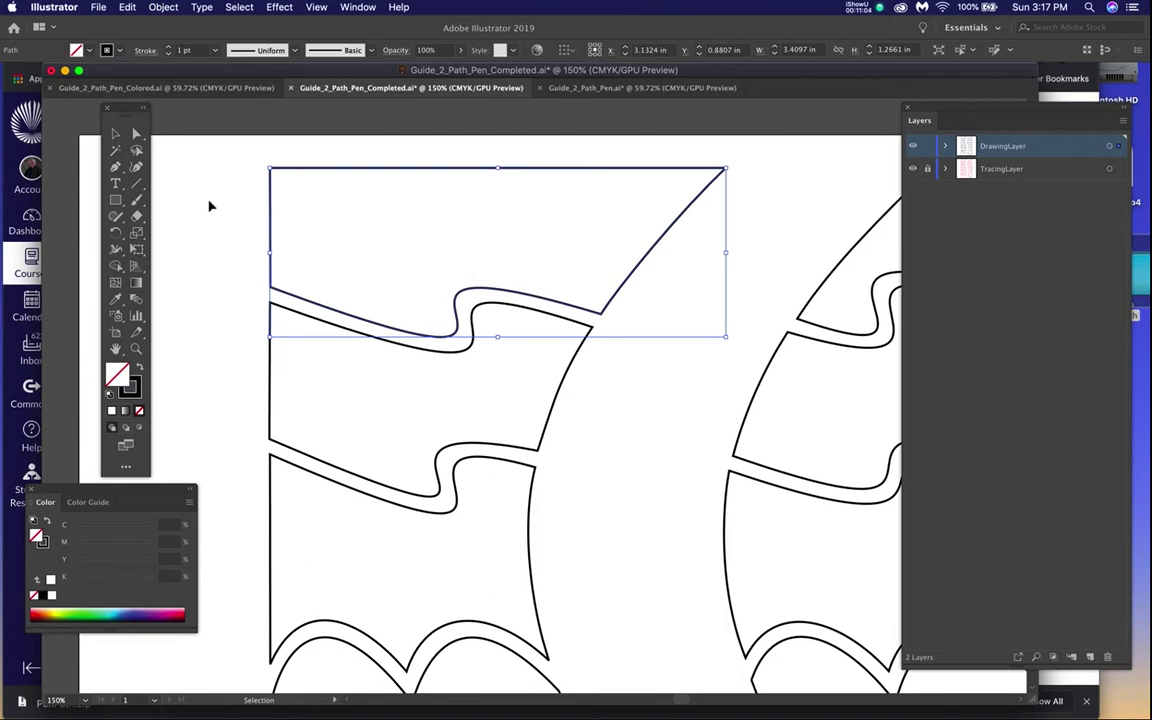
Step: Switch back to Chrome, play a few more seconds of Tutorial Movie 2, and pause at 5:05
click(6, 90)
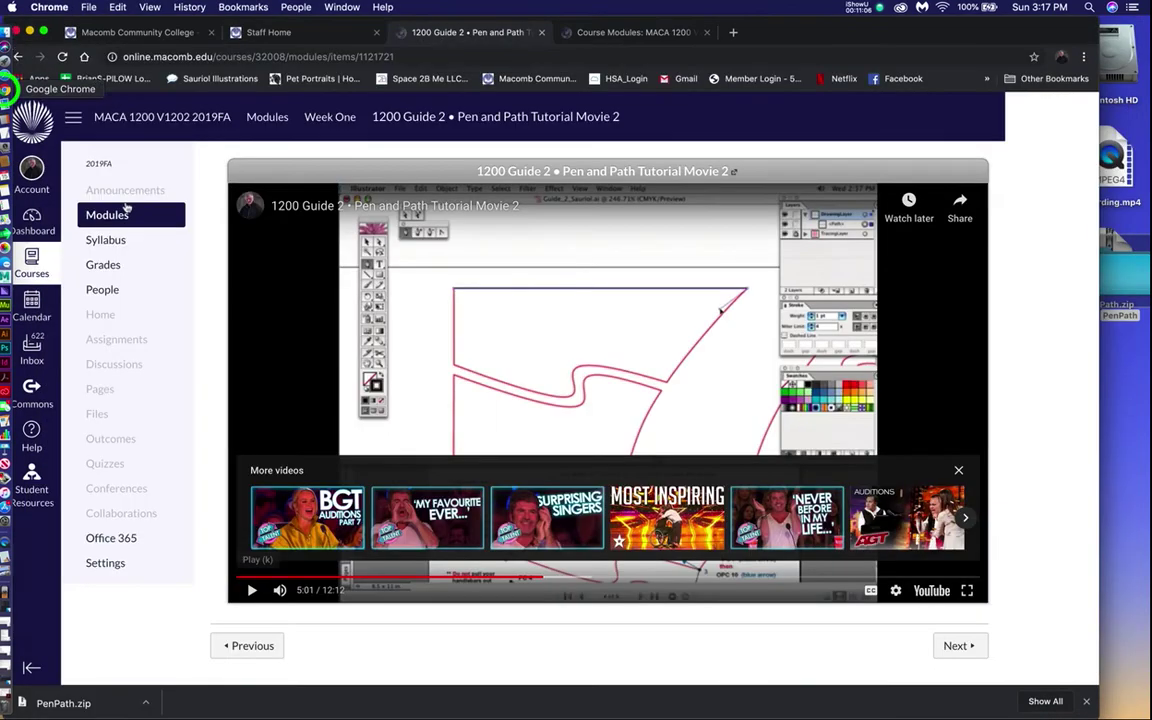
click(251, 590)
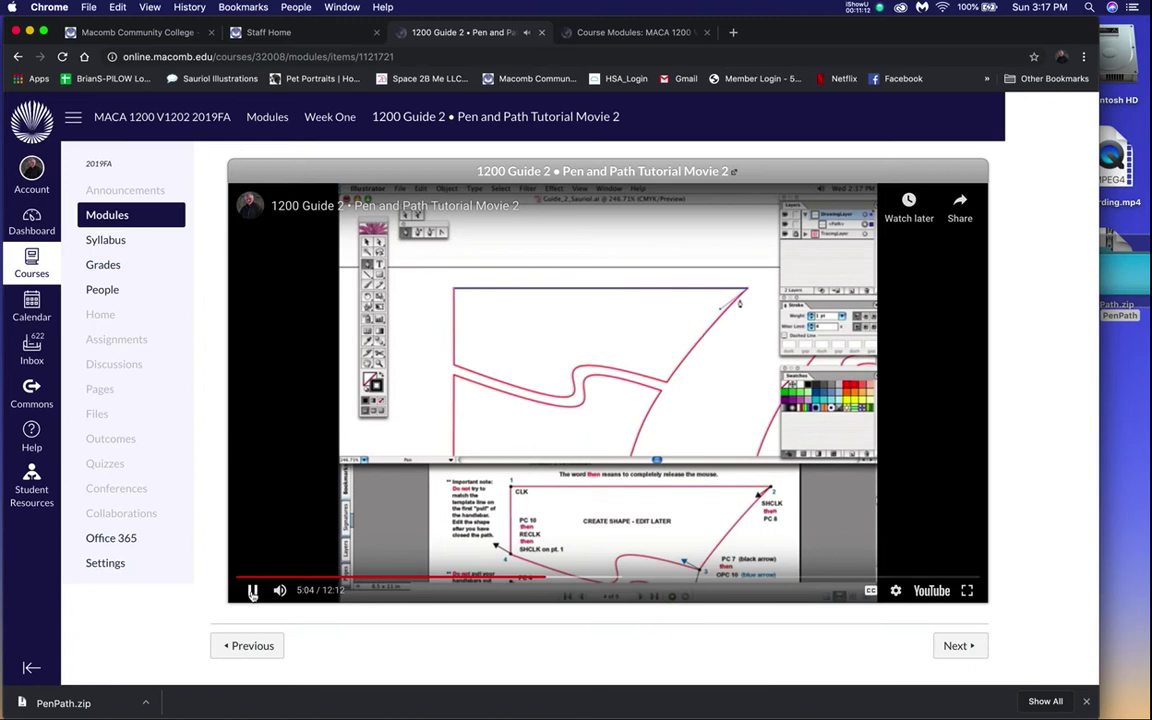
click(251, 590)
Step: Switch to Illustrator, minimize the completed artwork's document window, and return to Chrome
mouse_move(8, 160)
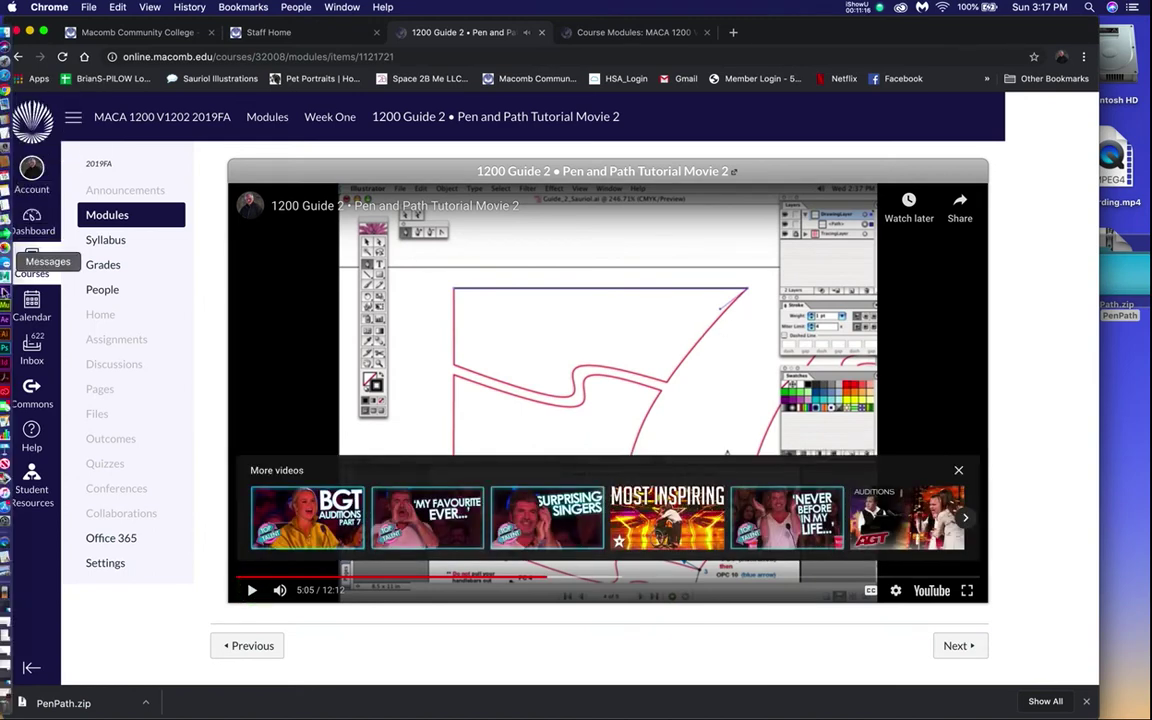
click(8, 325)
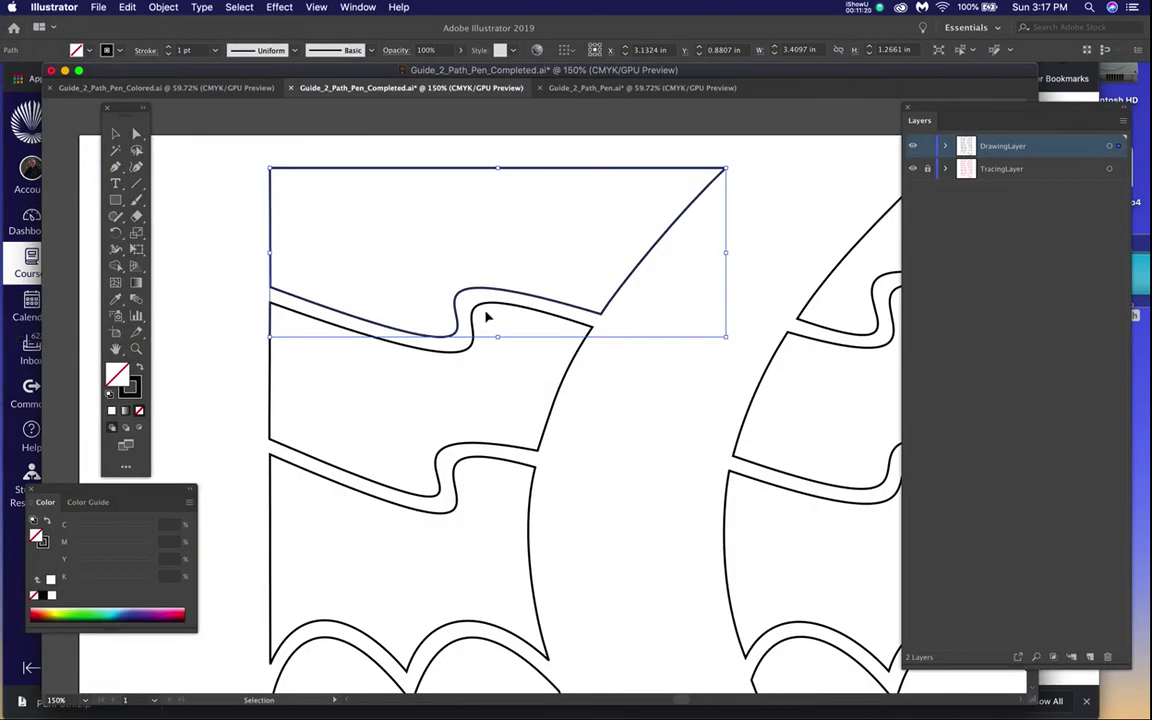
click(64, 70)
click(205, 258)
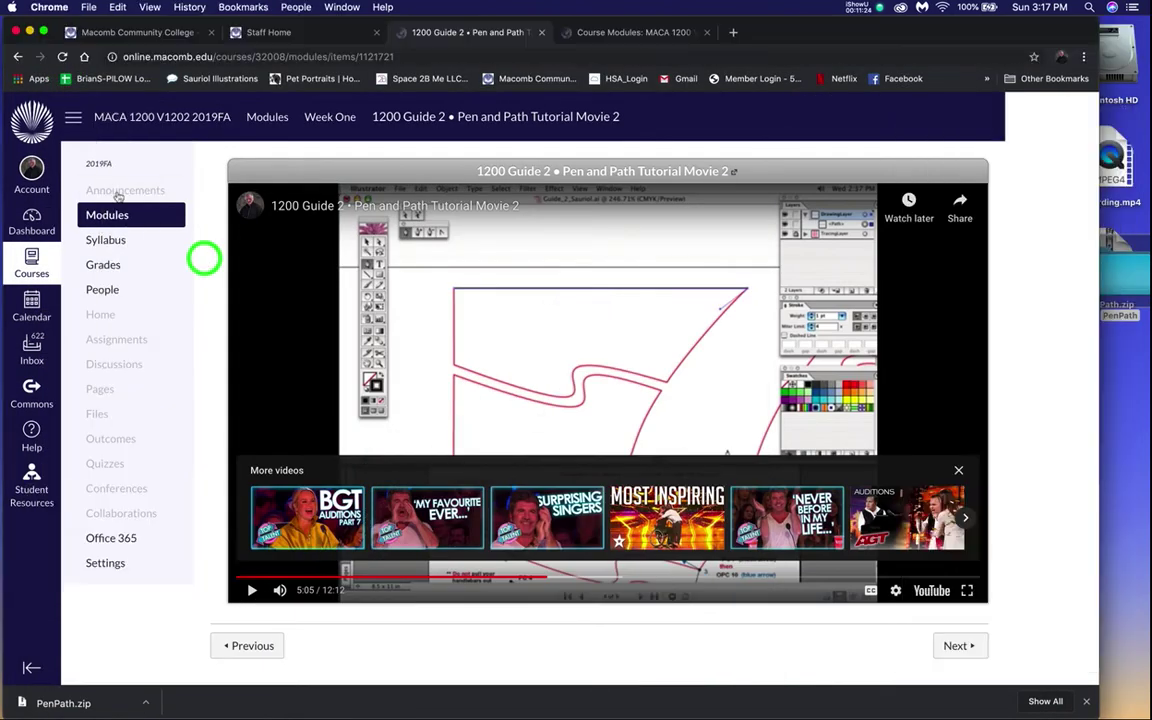
Step: Return to the course modules and review the Week Two Path and Pen Tool Assignment Dropbox and the Adobe Illustrator and your Career Path discussion
click(17, 56)
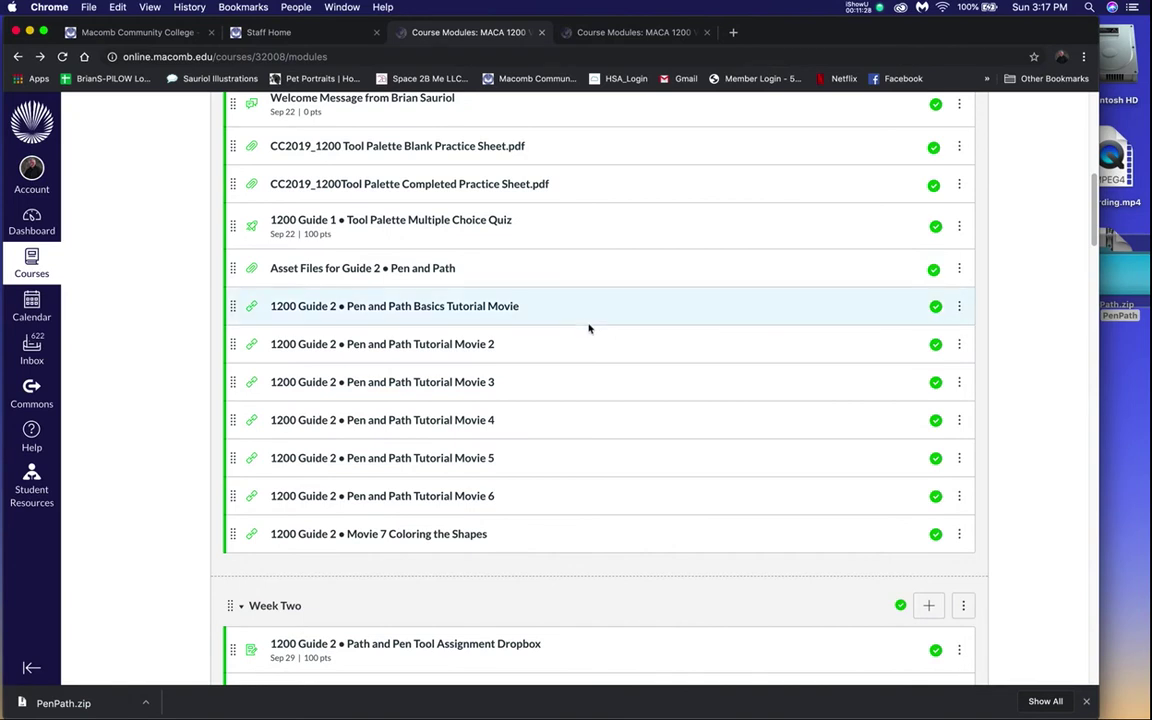
scroll(566, 317, down, 4)
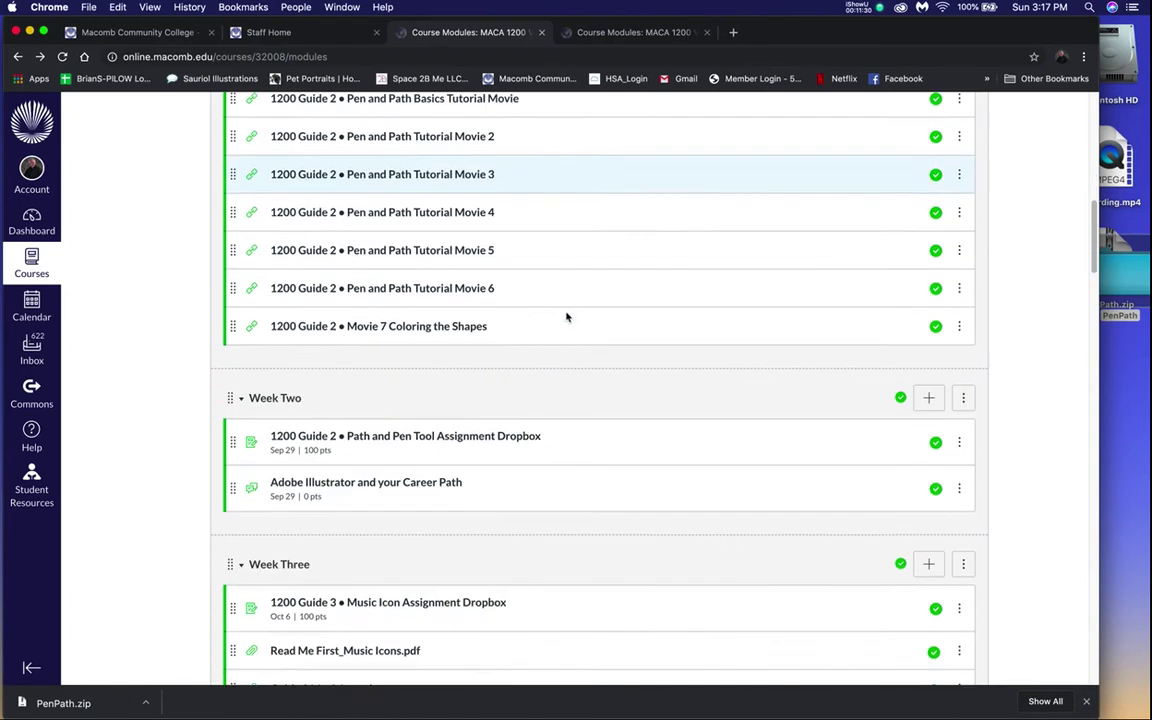
scroll(566, 317, down, 1)
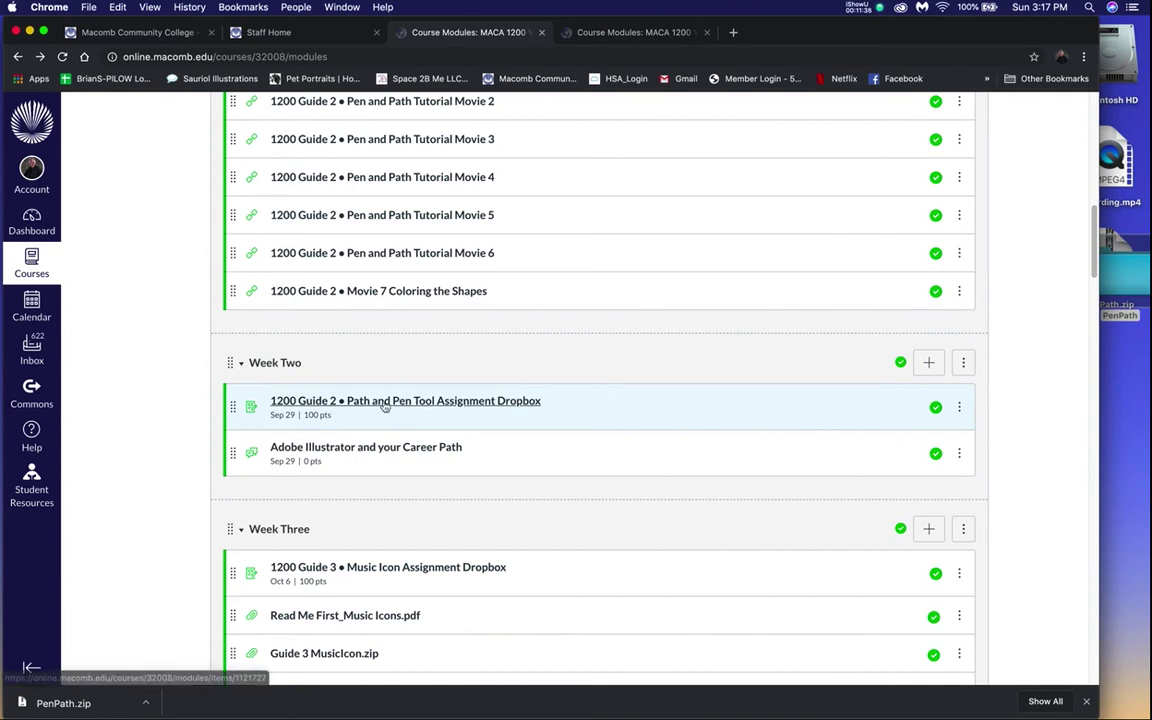
scroll(400, 410, down, 1)
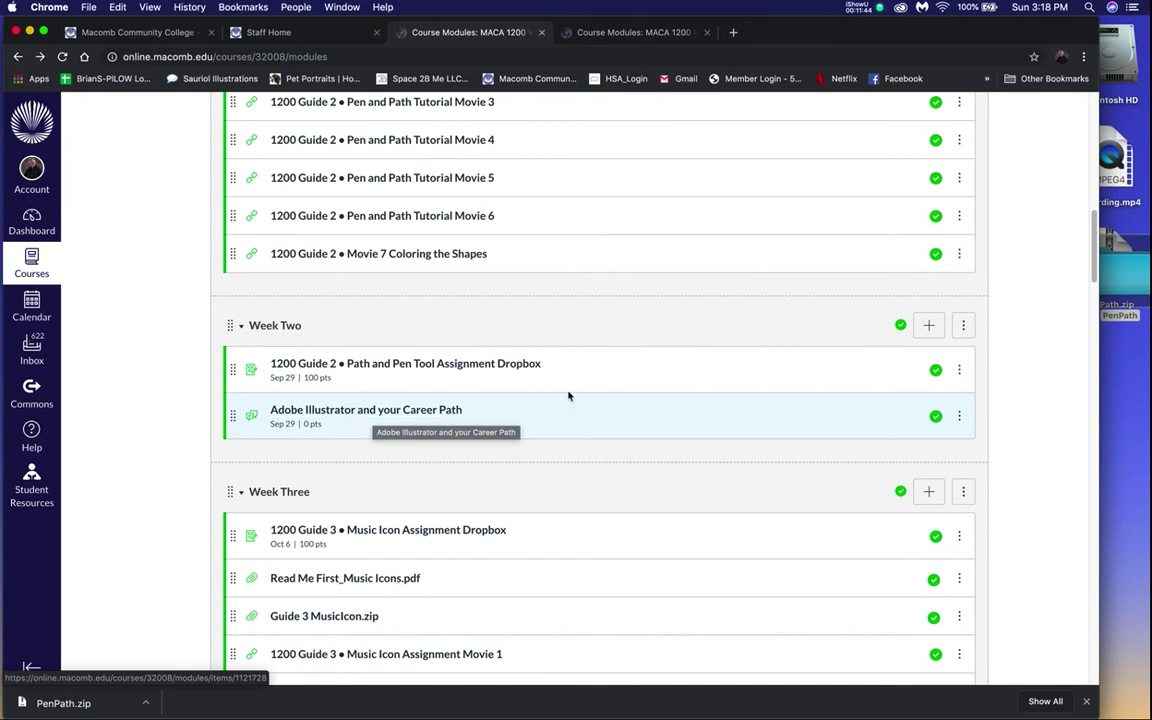
Step: Review the Week One module items again, look over the Week Two and Week Three assignment dropboxes, and return to the Week One list
scroll(622, 373, up, 7)
scroll(624, 374, up, 1)
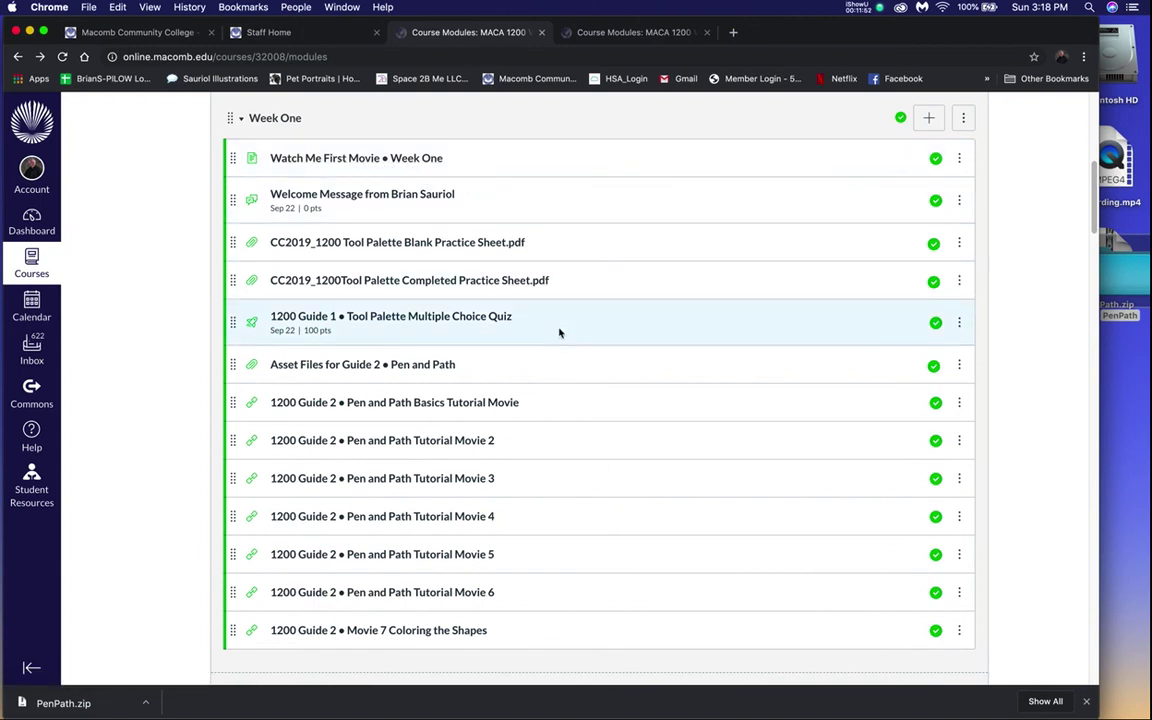
scroll(559, 333, down, 5)
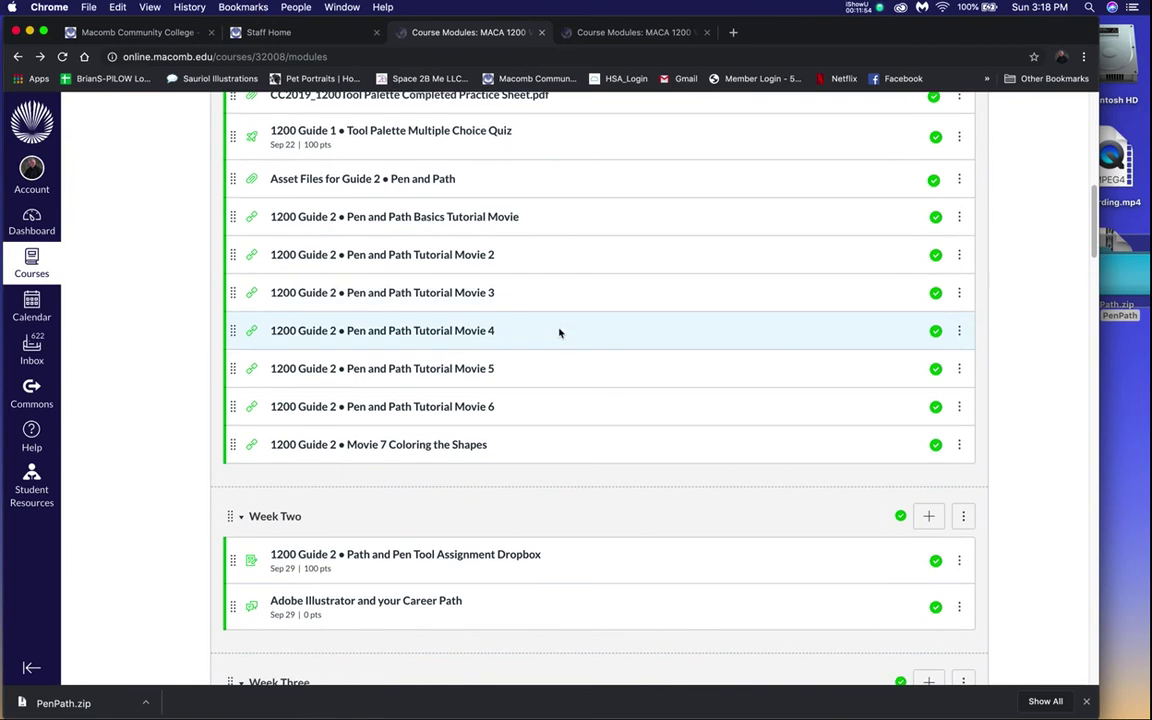
scroll(559, 333, down, 5)
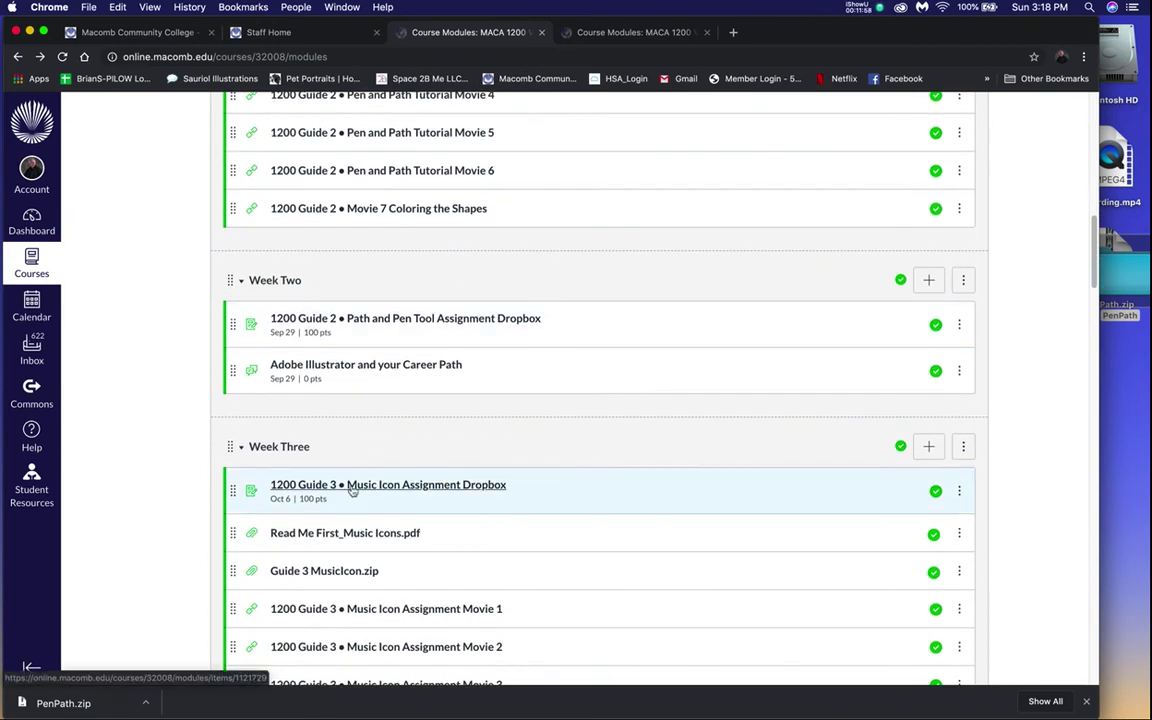
scroll(442, 429, up, 10)
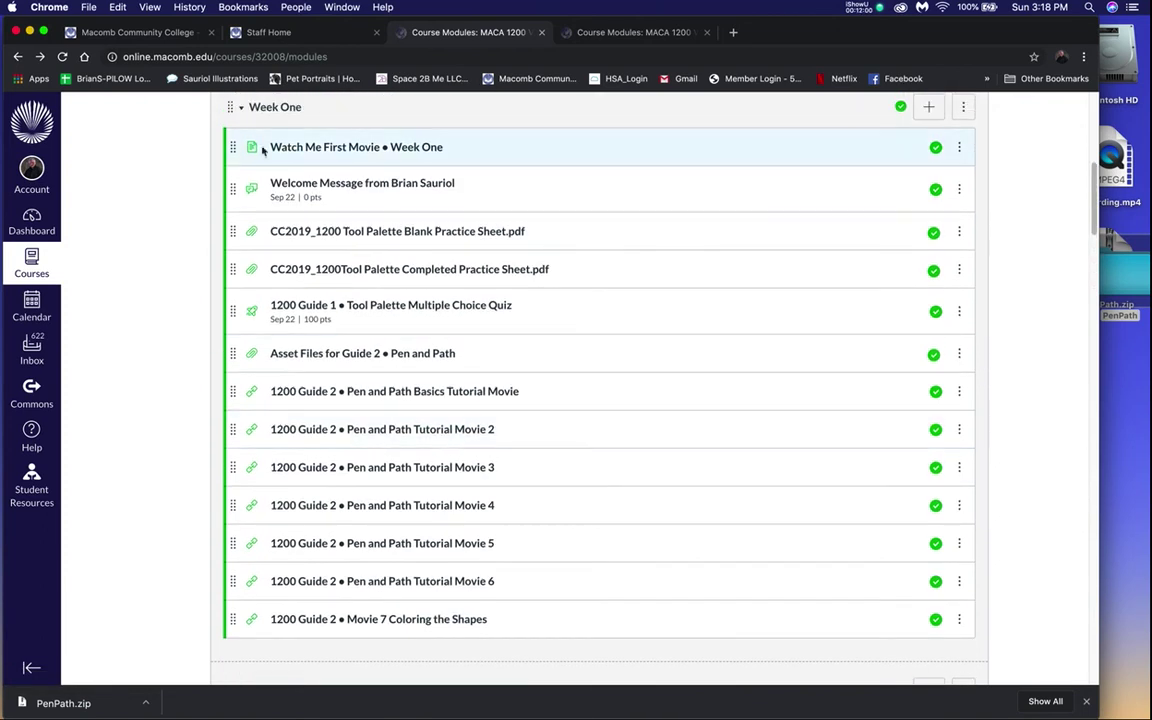